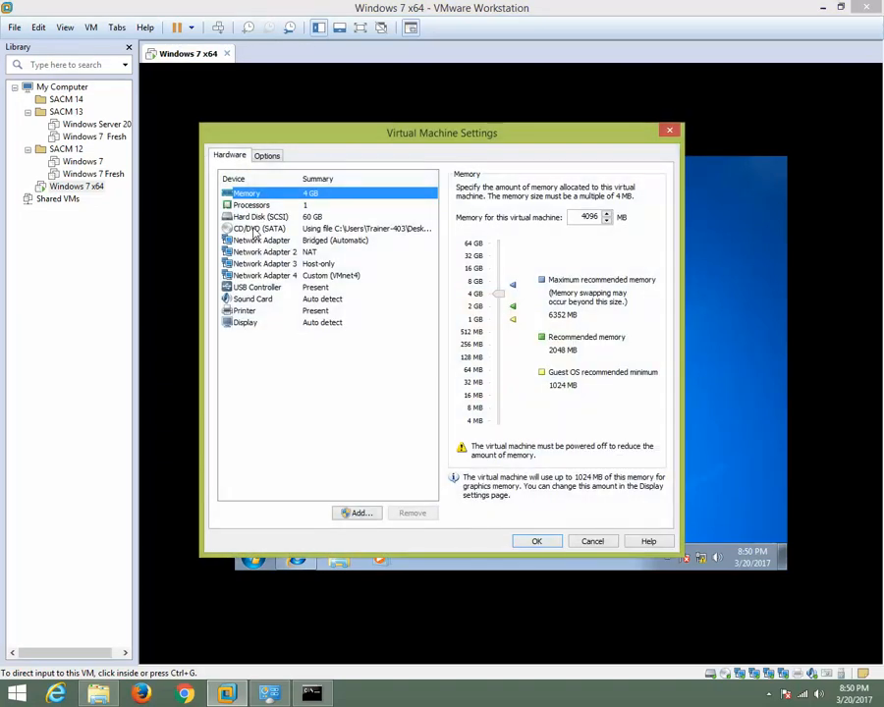
Review the USB compatibility options of the Windows 7 x64 virtual machine's USB controller.
click(255, 288)
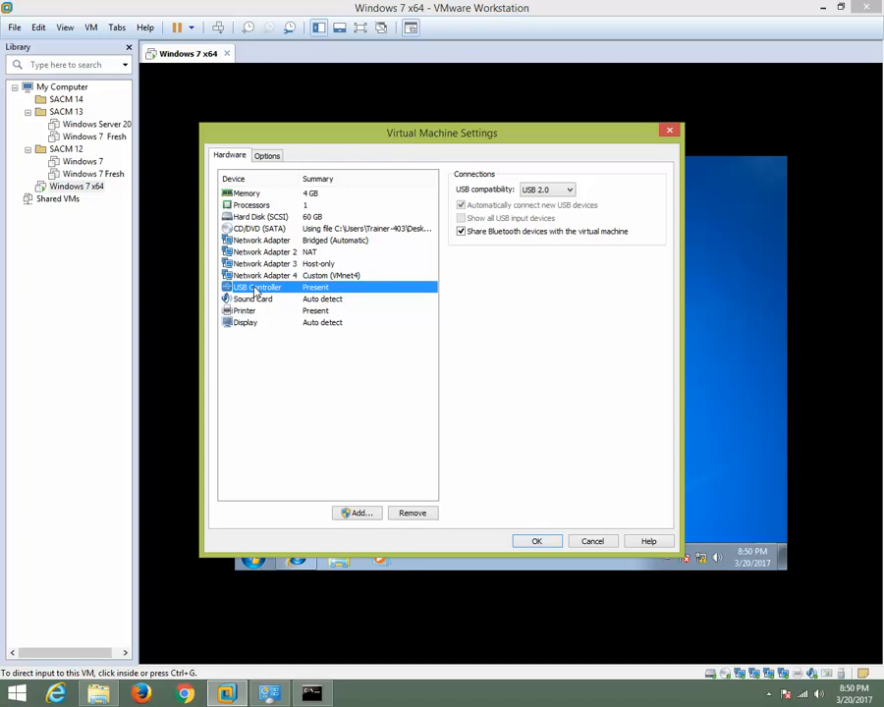
click(558, 191)
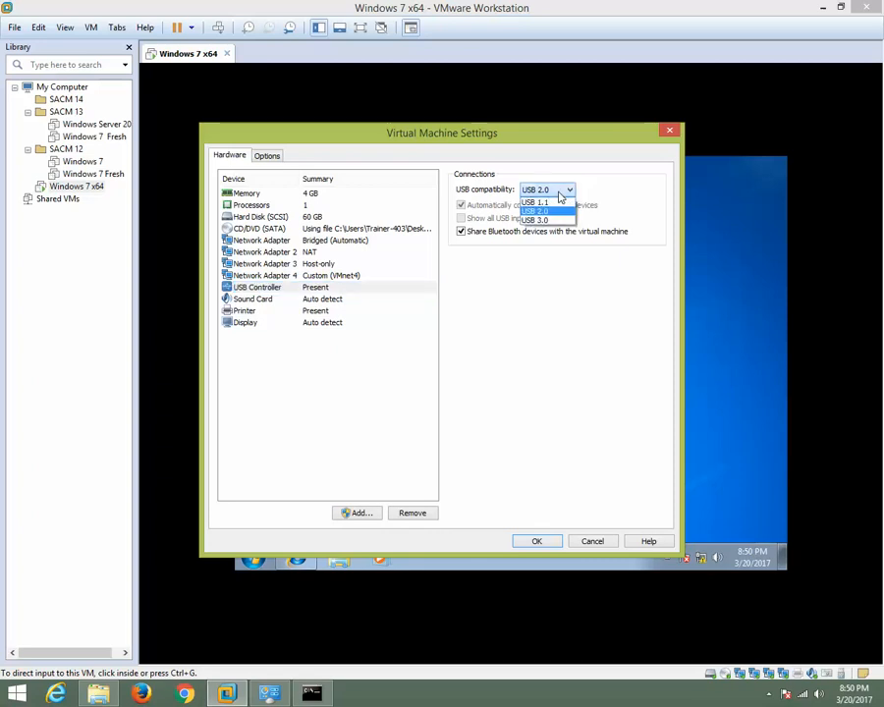
click(621, 157)
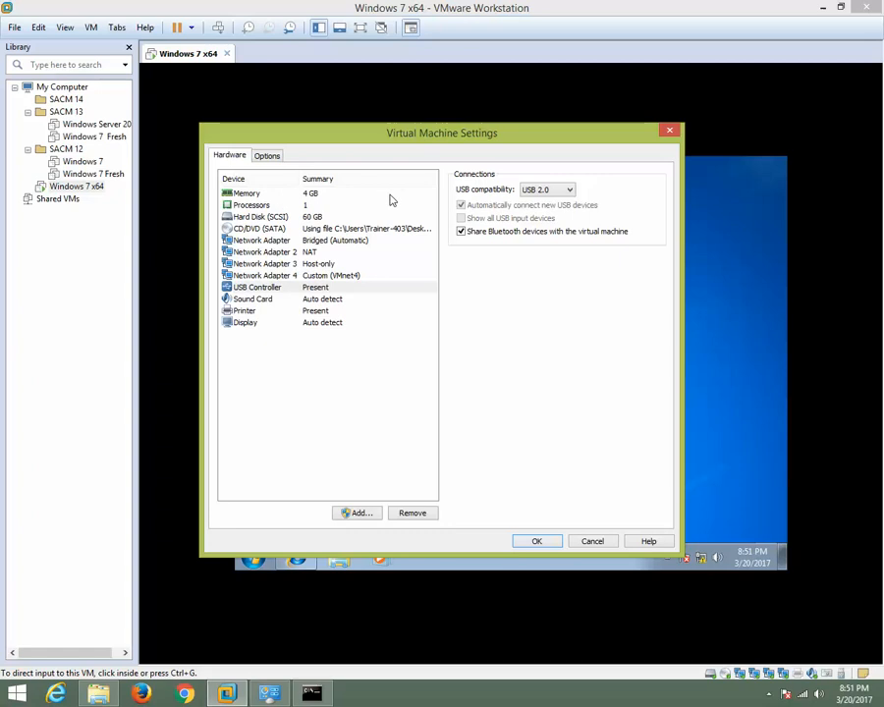
Inspect the Shared Folders options of the Windows 7 x64 virtual machine and close its settings.
click(268, 158)
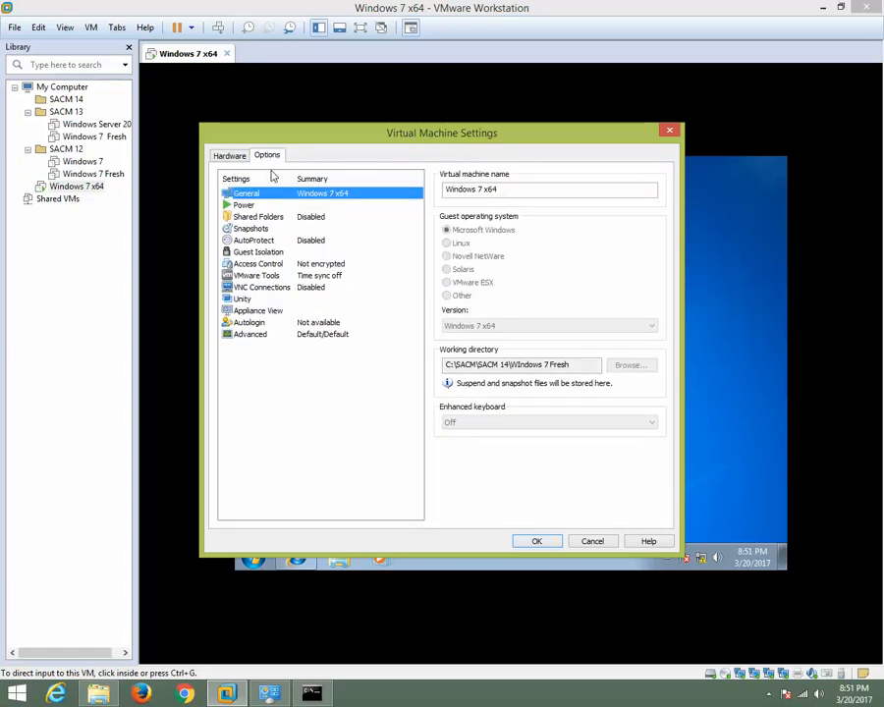
click(241, 217)
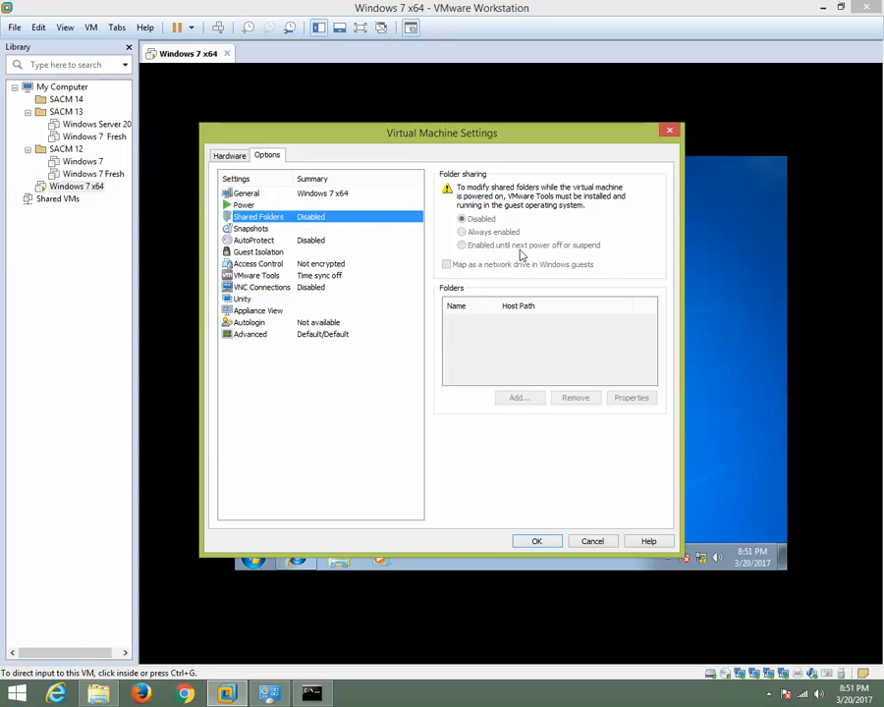
click(669, 131)
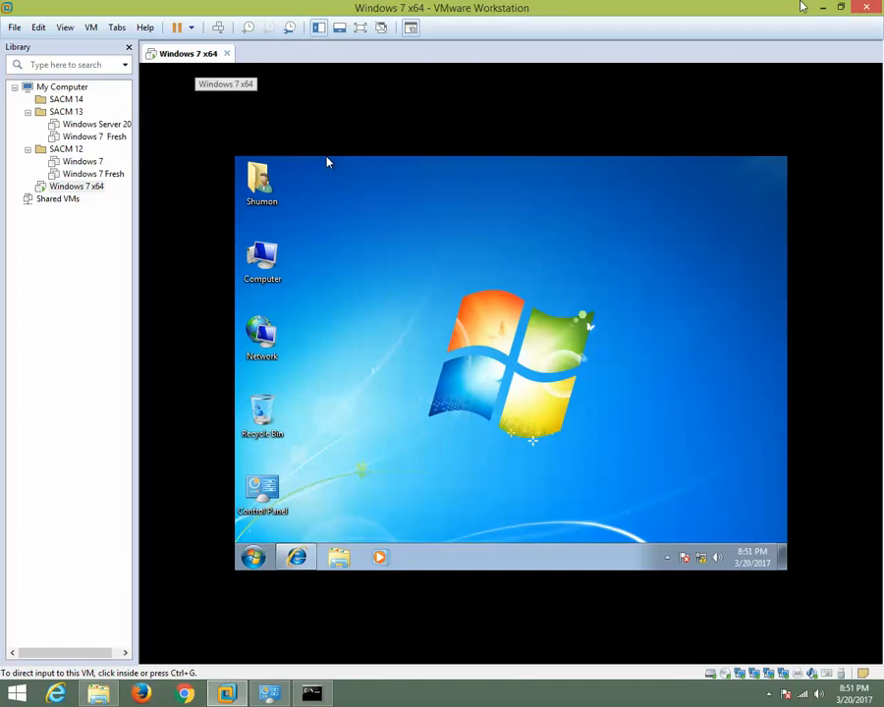
click(822, 8)
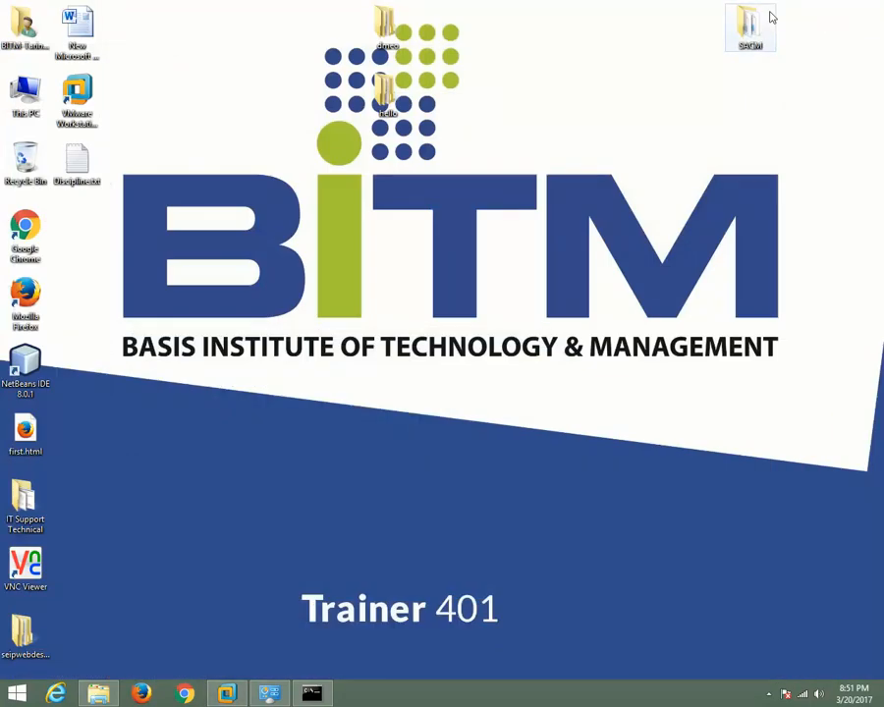
right_click(192, 75)
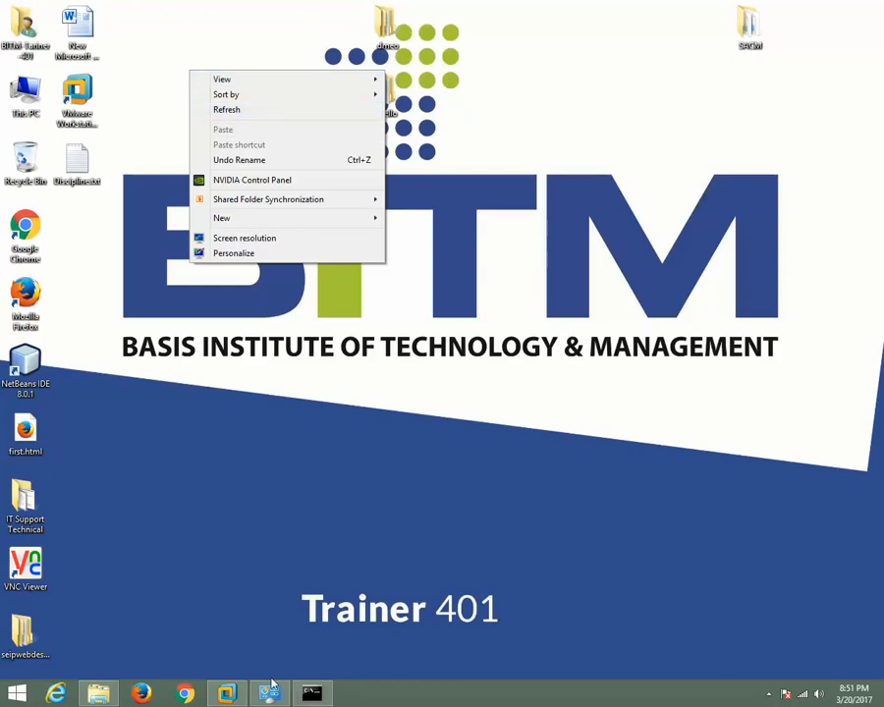
click(227, 693)
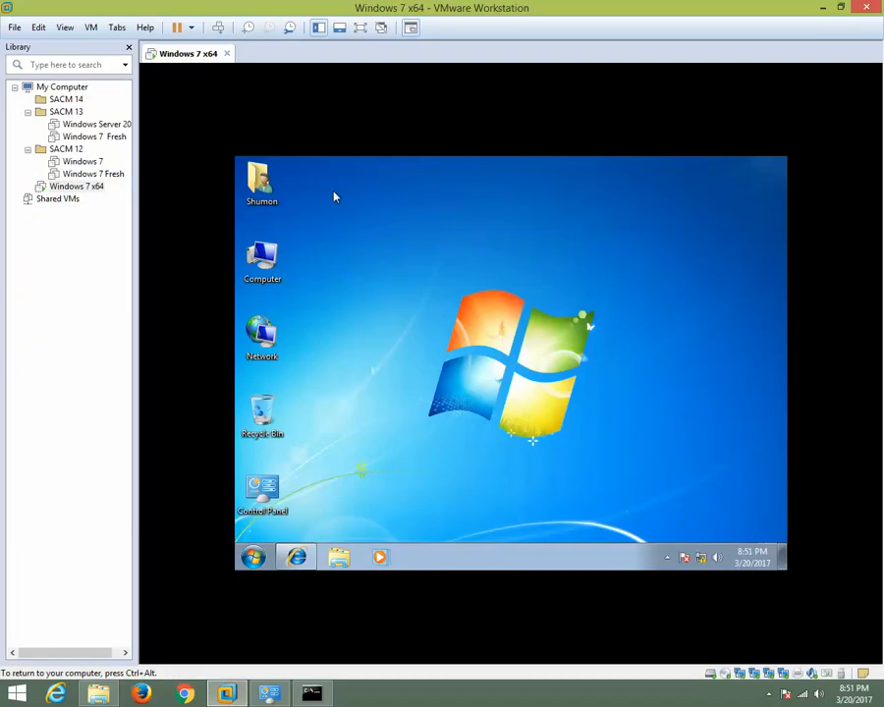
Reopen the Windows 7 x64 virtual machine's settings, examine its folder sharing choices, and close them.
right_click(187, 61)
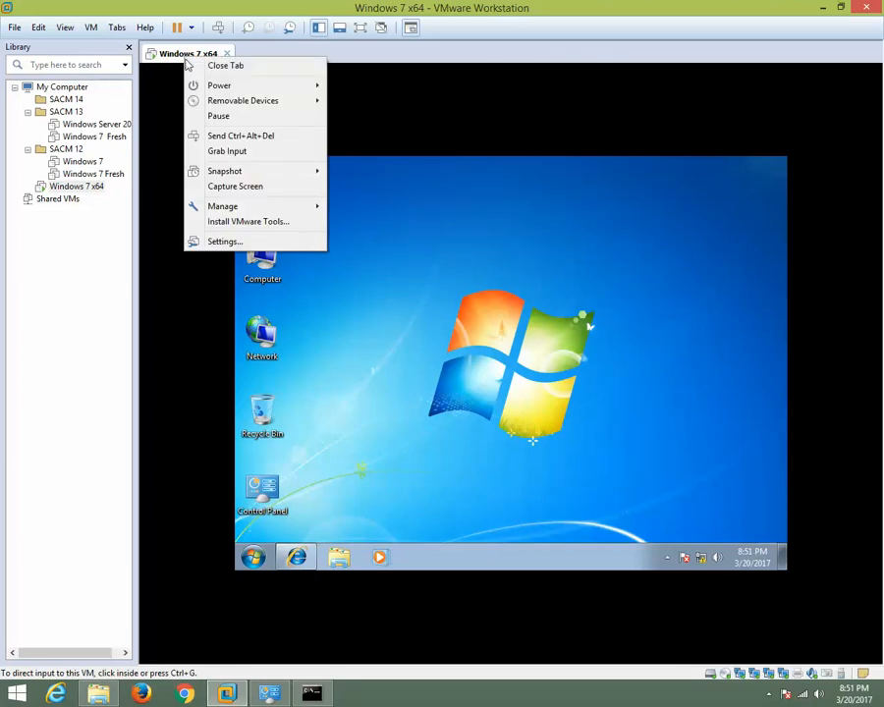
click(224, 241)
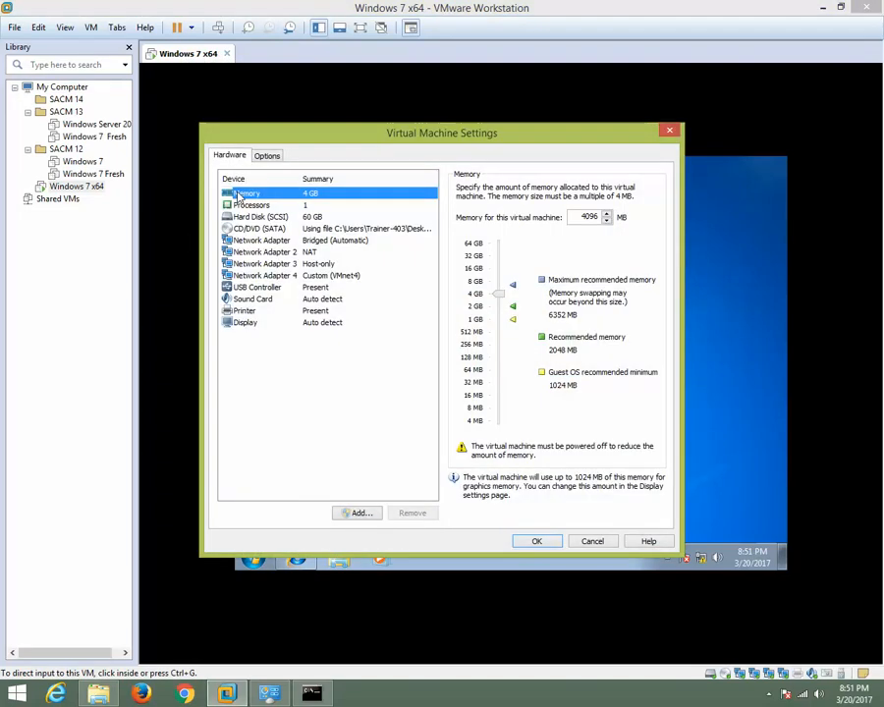
click(267, 155)
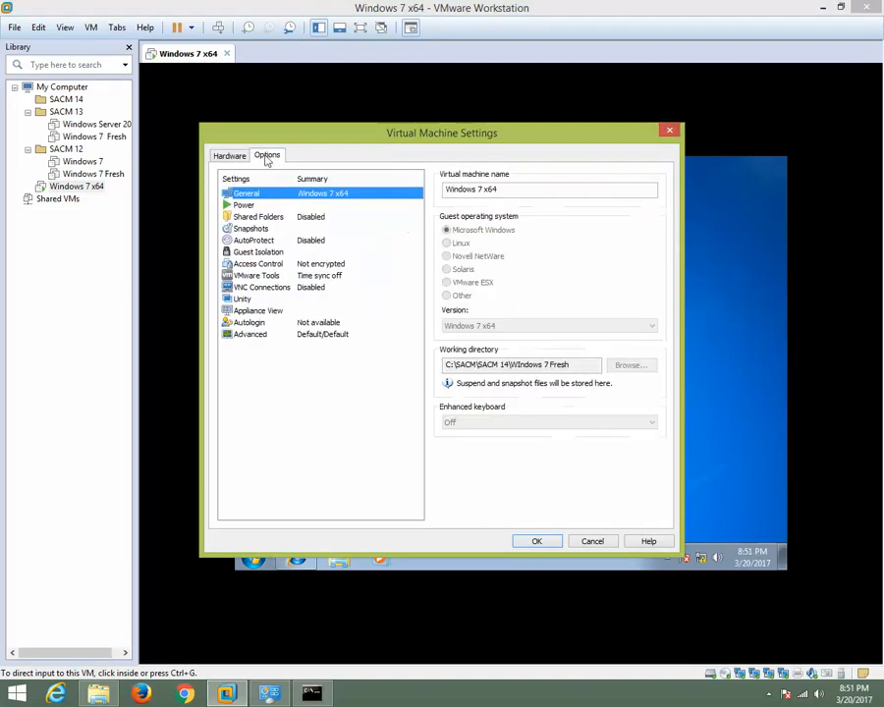
click(259, 217)
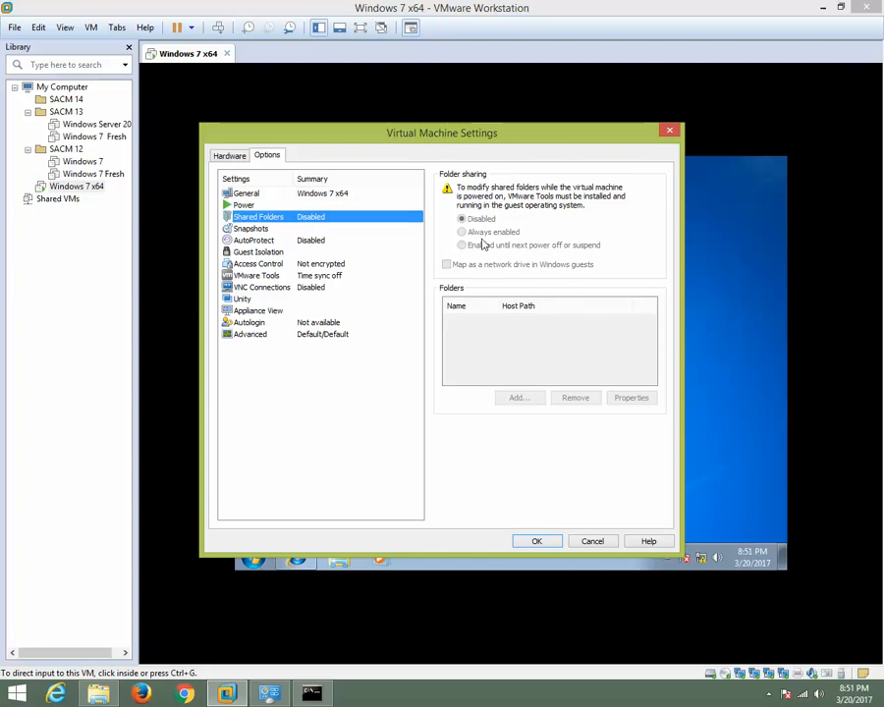
click(671, 132)
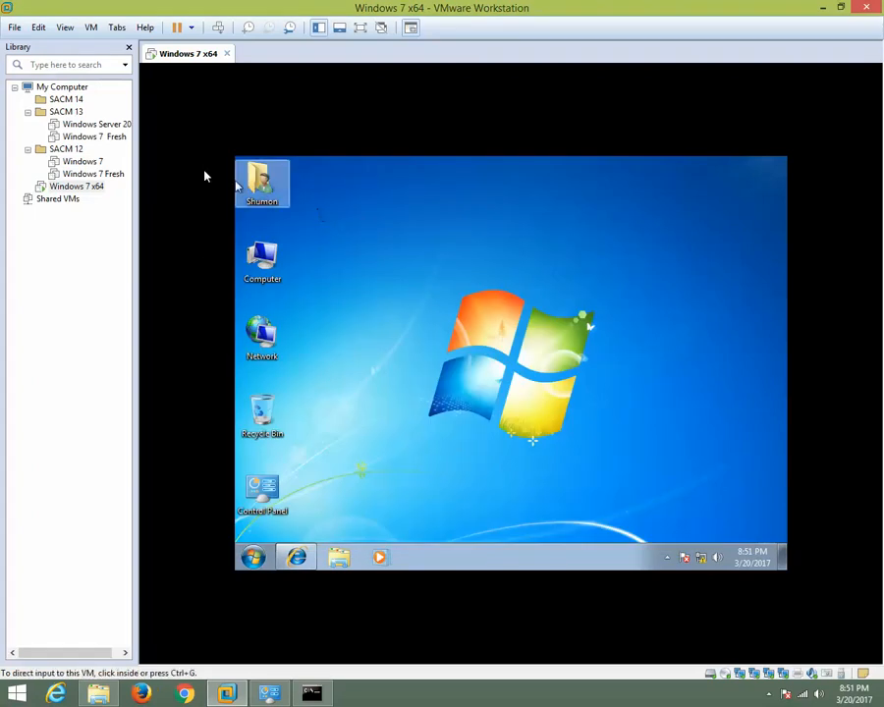
Open the Windows 7 Fresh virtual machine from SACM 12 and view its Shared Folders options.
click(105, 178)
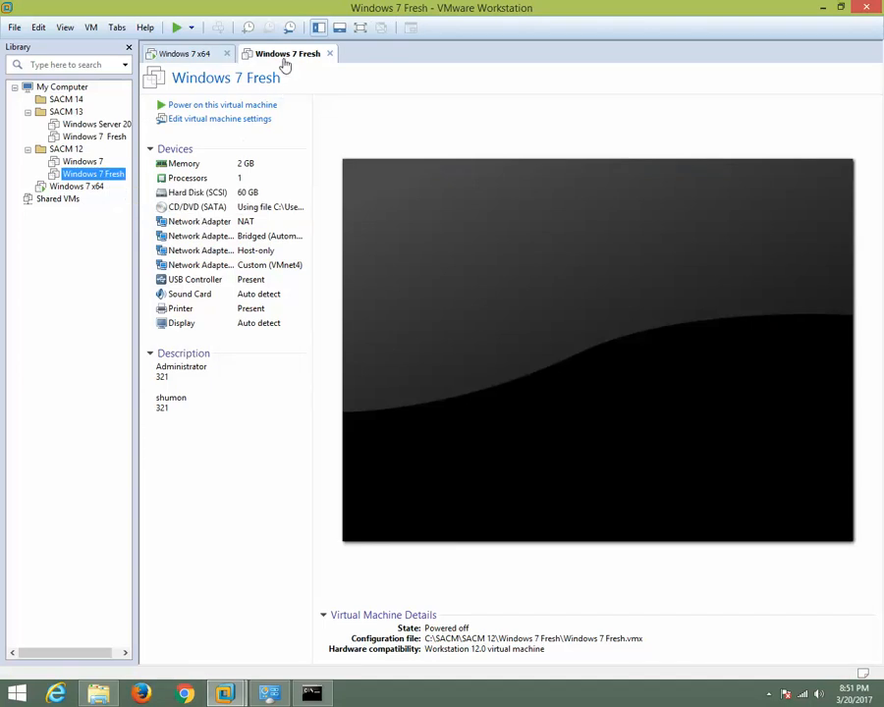
right_click(285, 64)
click(319, 245)
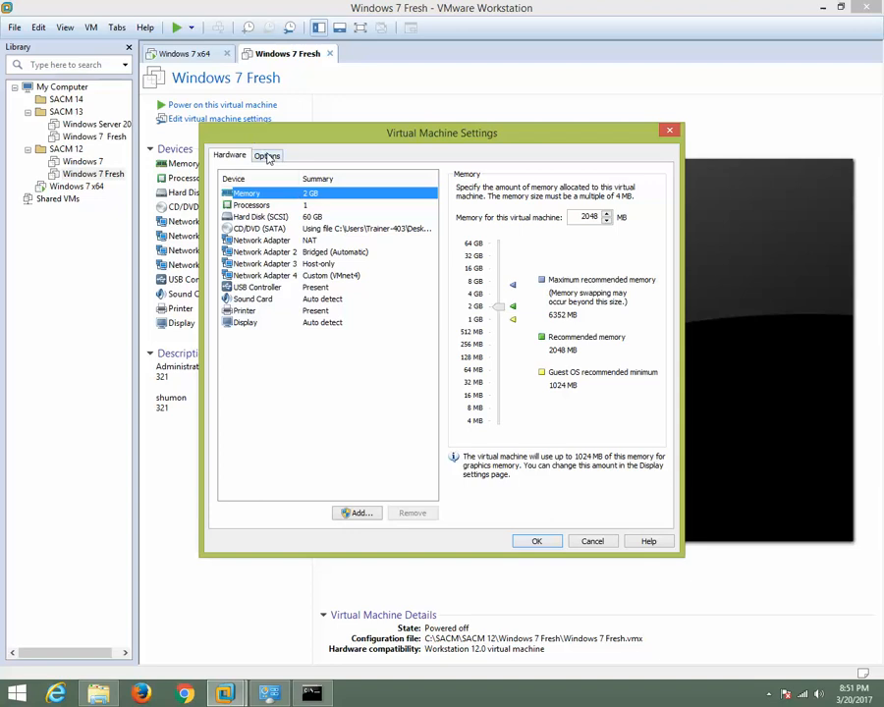
click(267, 156)
click(261, 219)
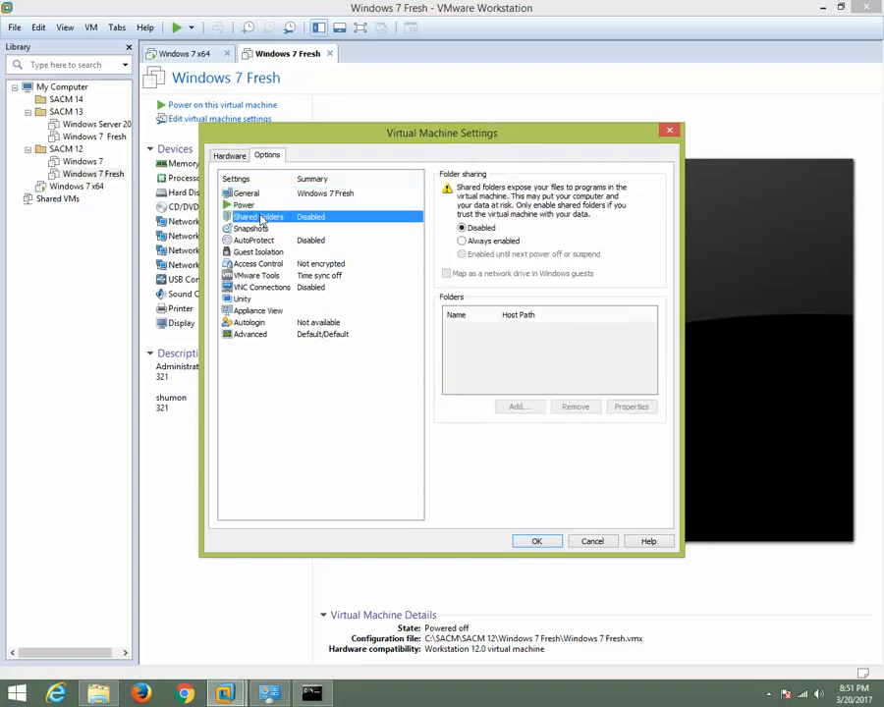
Try setting Windows 7 Fresh's folder sharing to Always enabled and adding a shared folder, discarding everything.
click(463, 242)
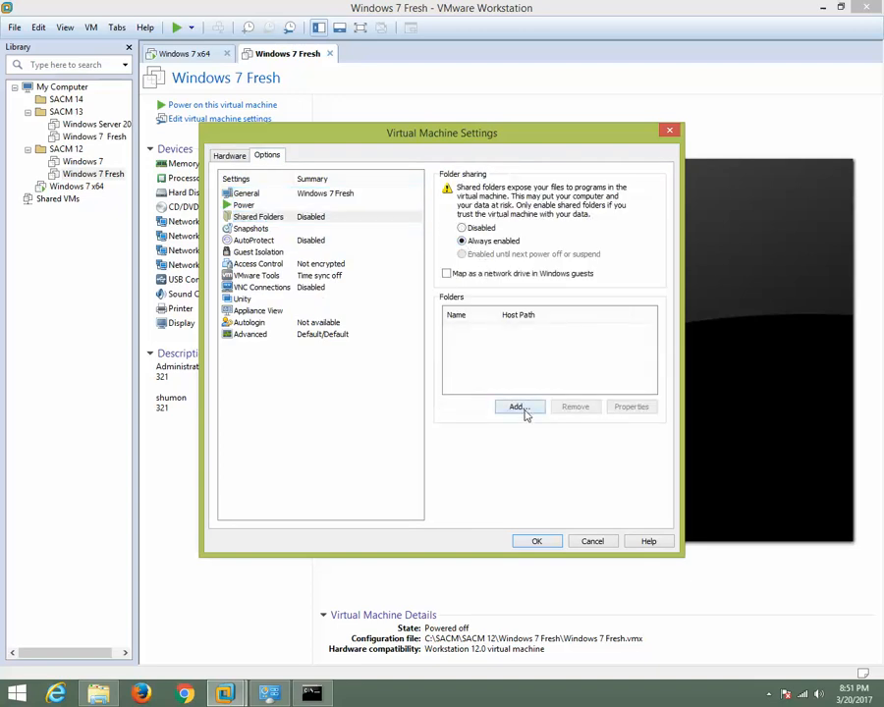
click(524, 411)
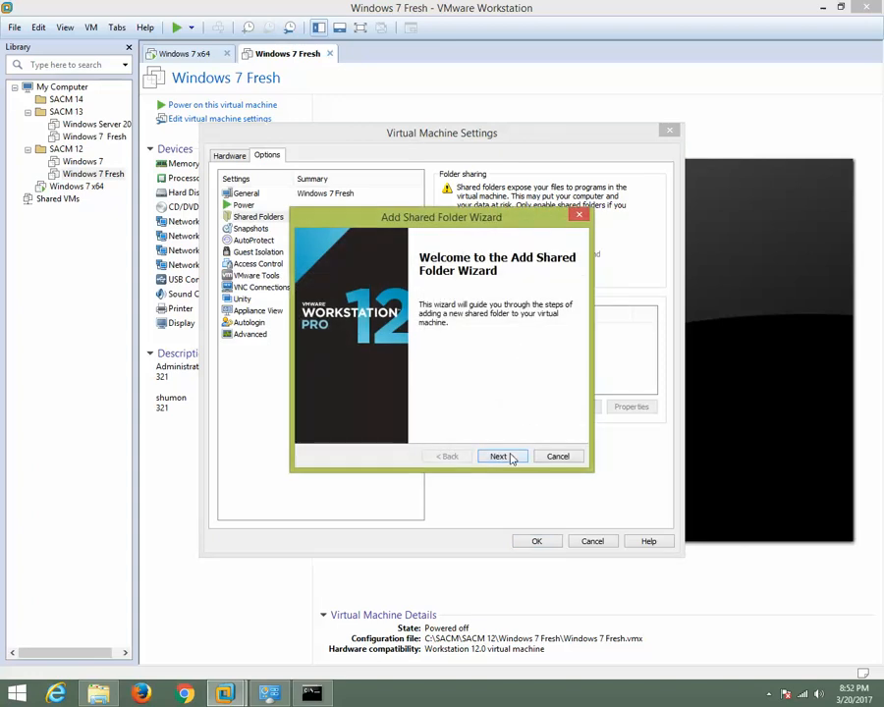
click(510, 457)
click(360, 336)
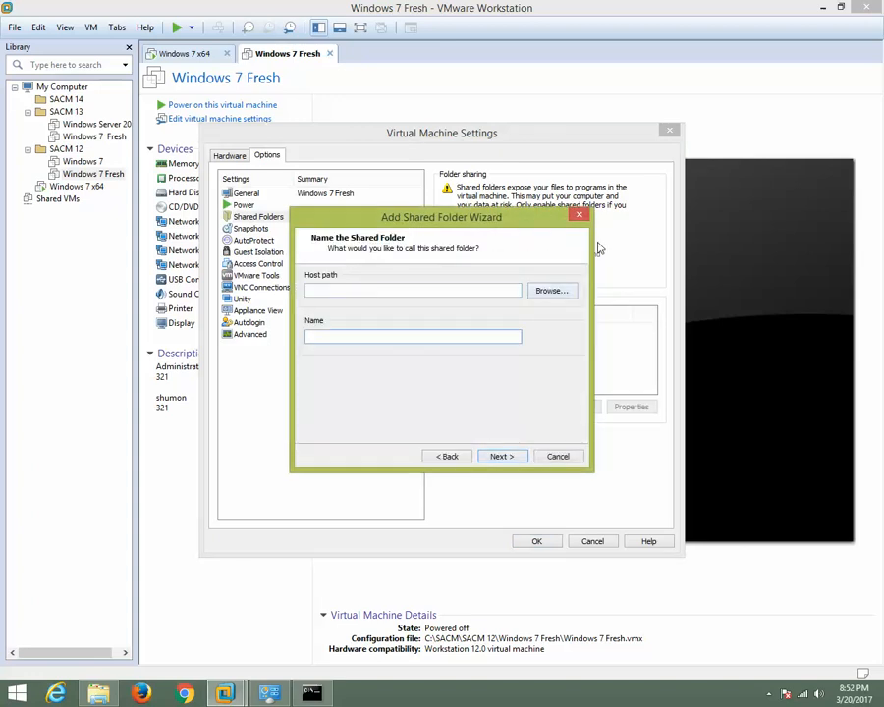
click(580, 216)
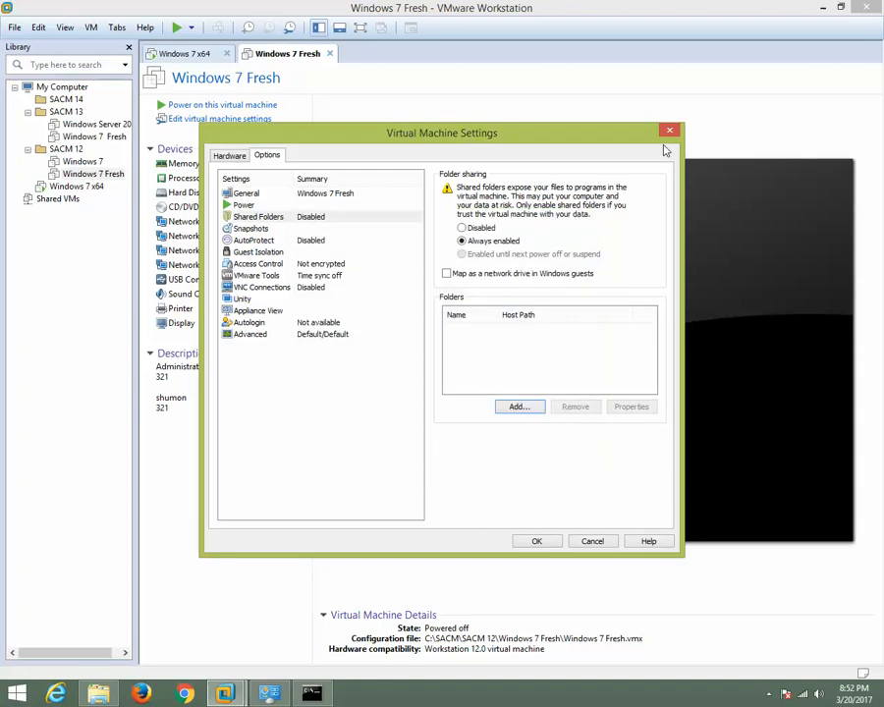
click(669, 130)
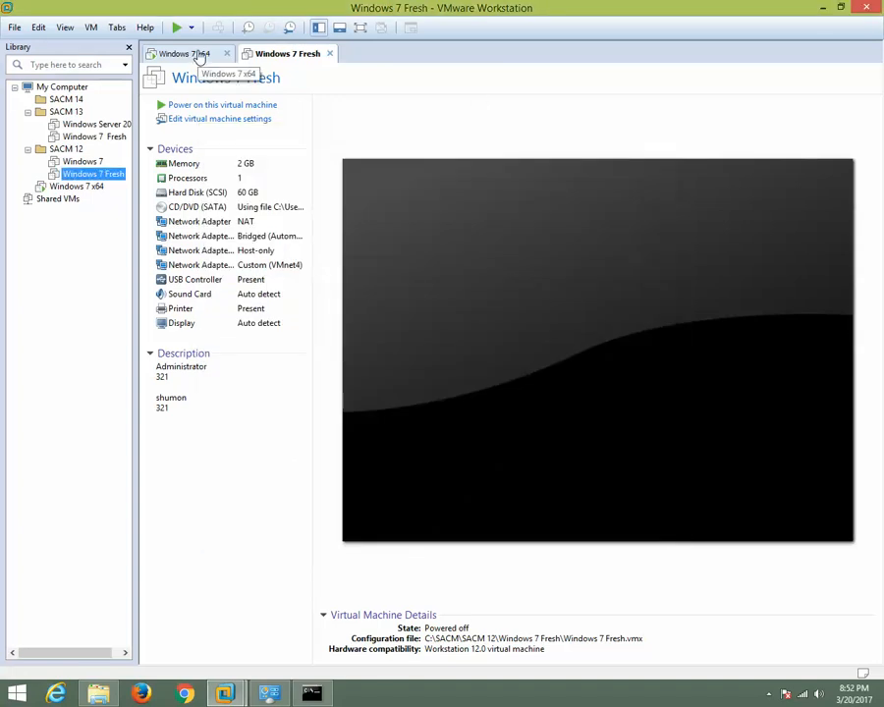
click(199, 55)
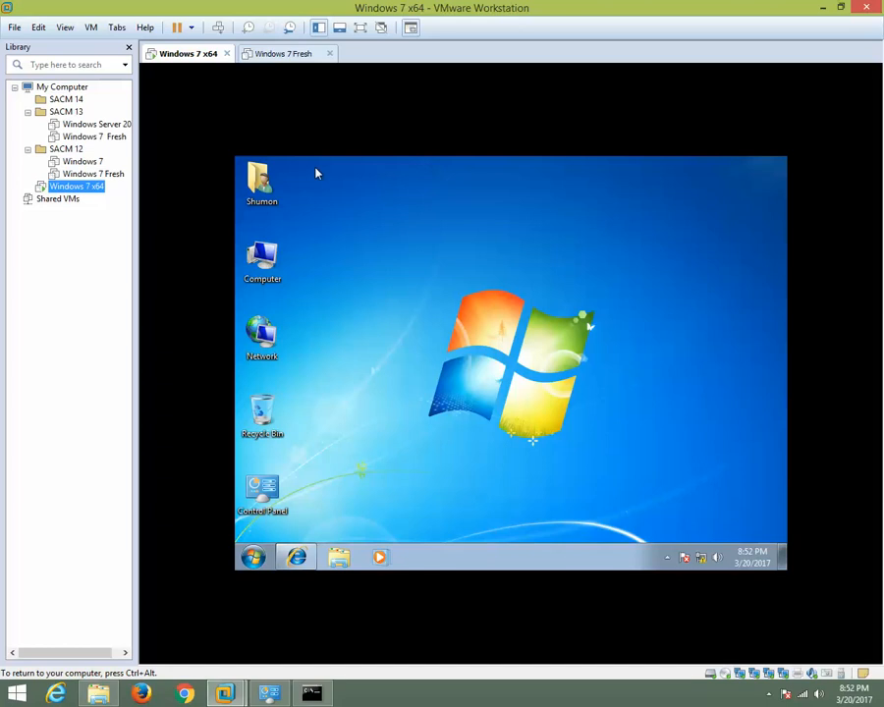
click(283, 61)
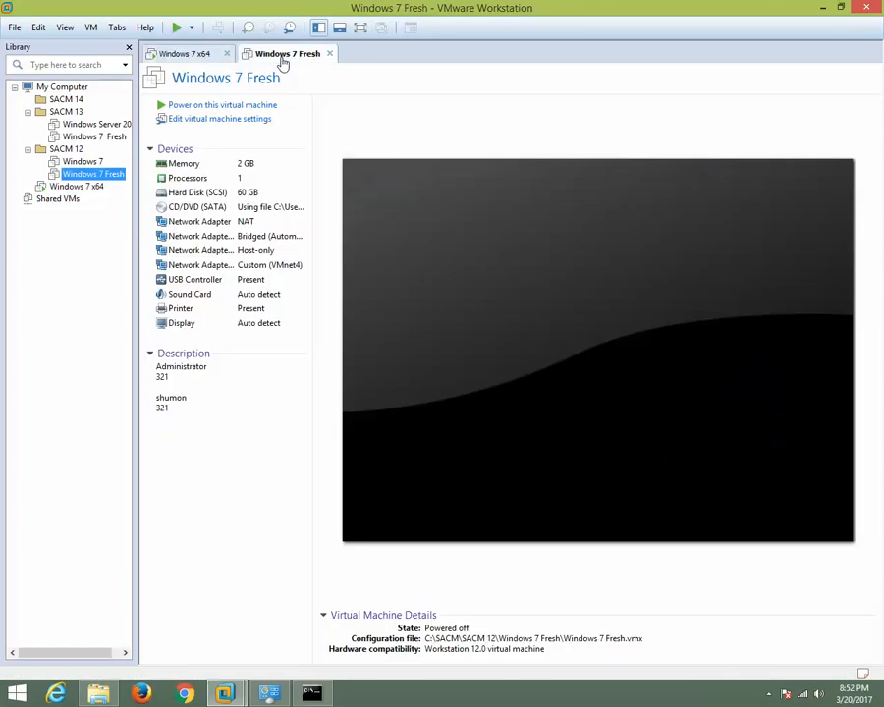
Switch to the Windows 7 x64 virtual machine and open the guest's network adapter settings through Network and Sharing Center.
click(202, 56)
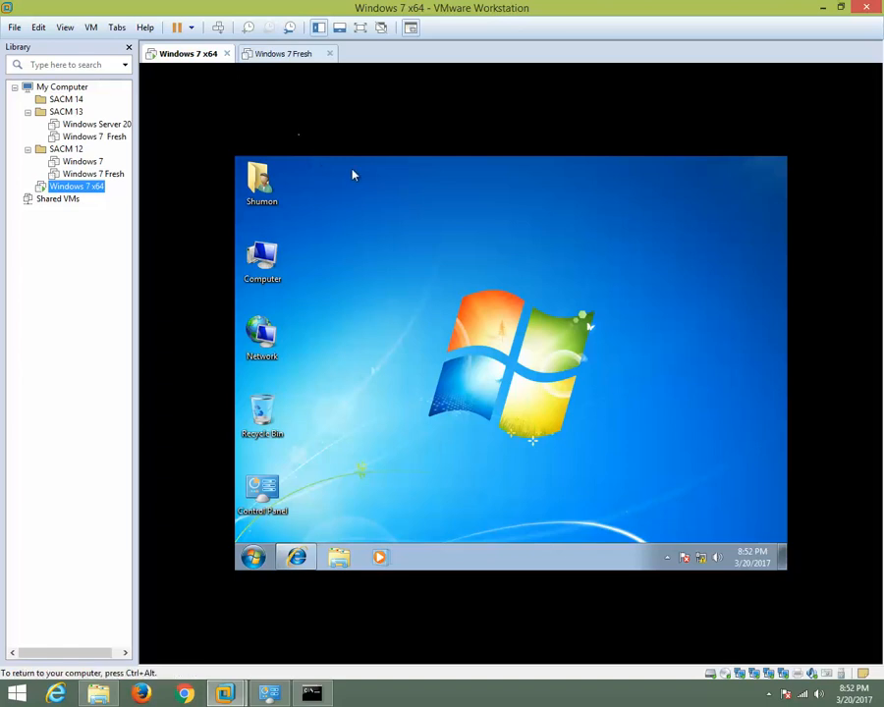
click(396, 158)
right_click(685, 557)
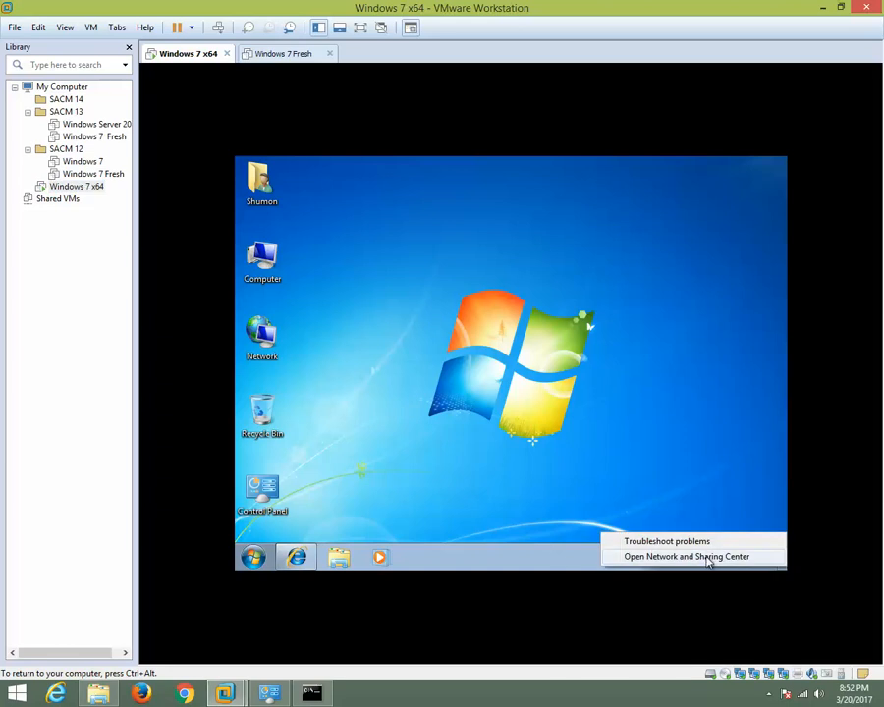
click(708, 558)
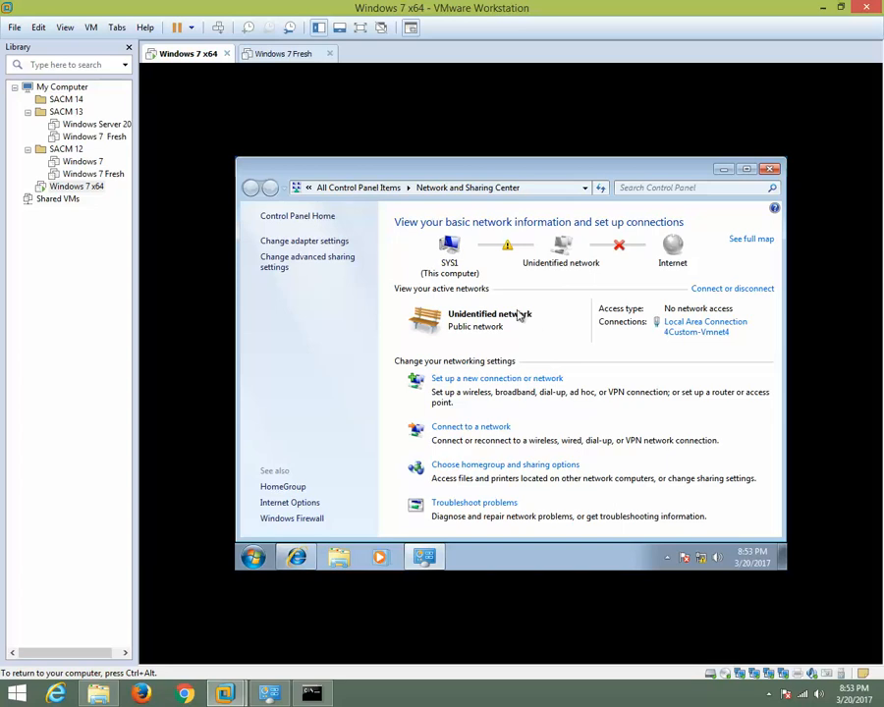
click(317, 249)
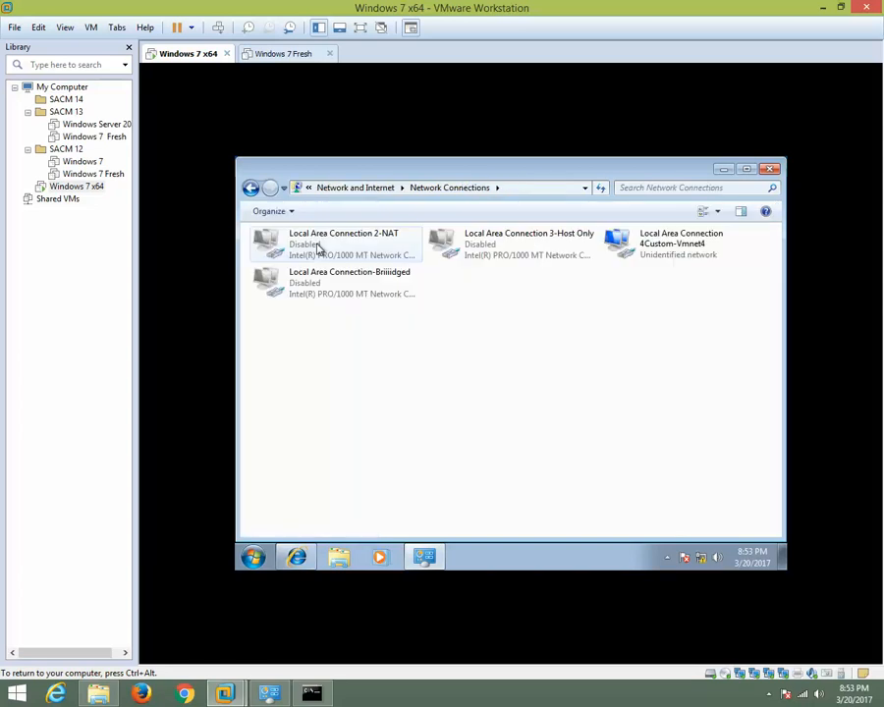
Disable the Local Area Connection 4Custom-Vmnet4 adapter and enable the Local Area Connection-Briiiidged adapter.
click(647, 255)
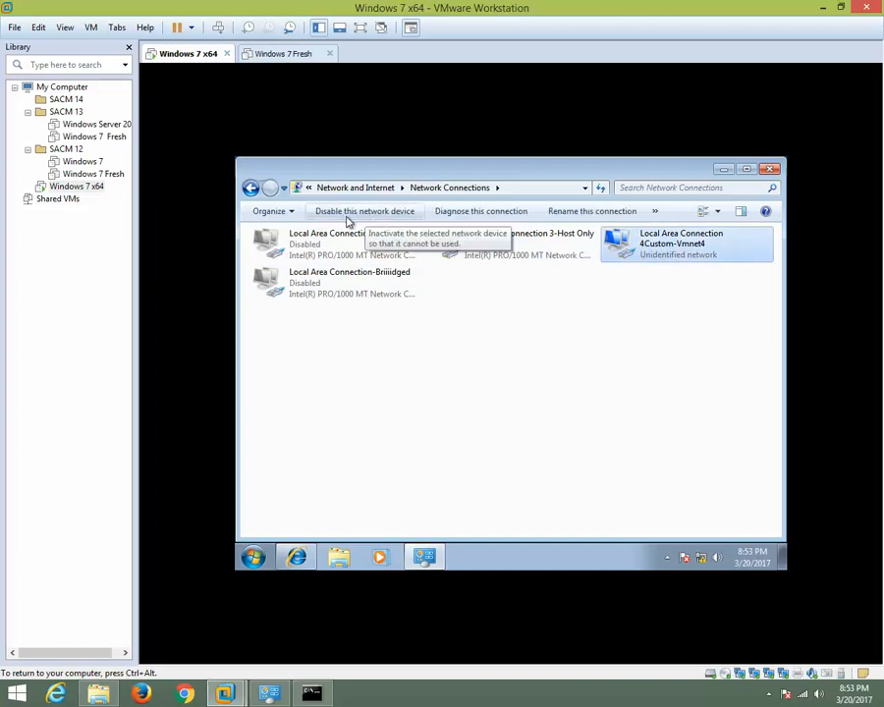
click(345, 219)
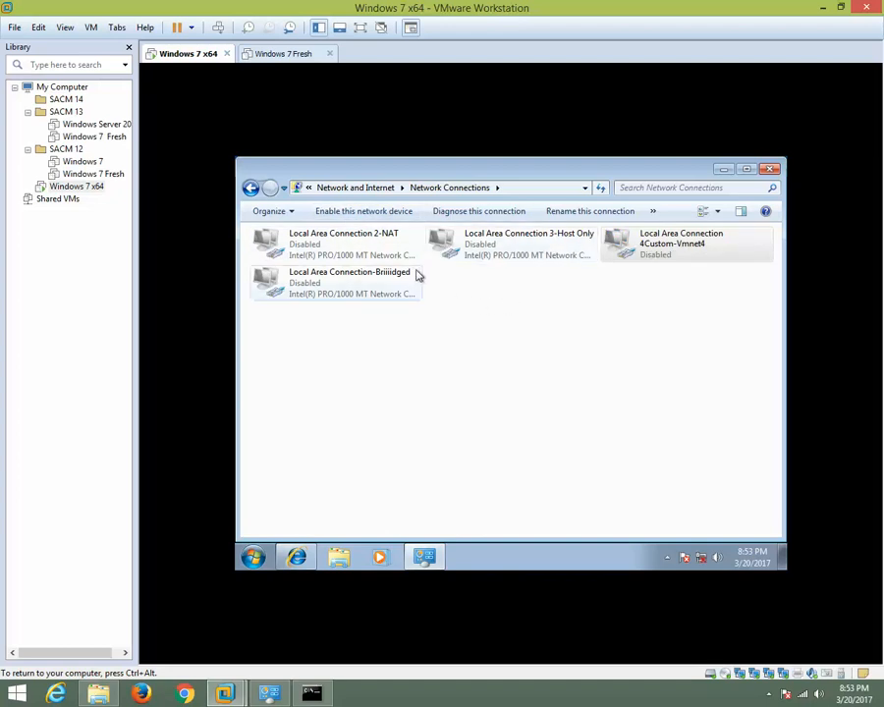
click(365, 293)
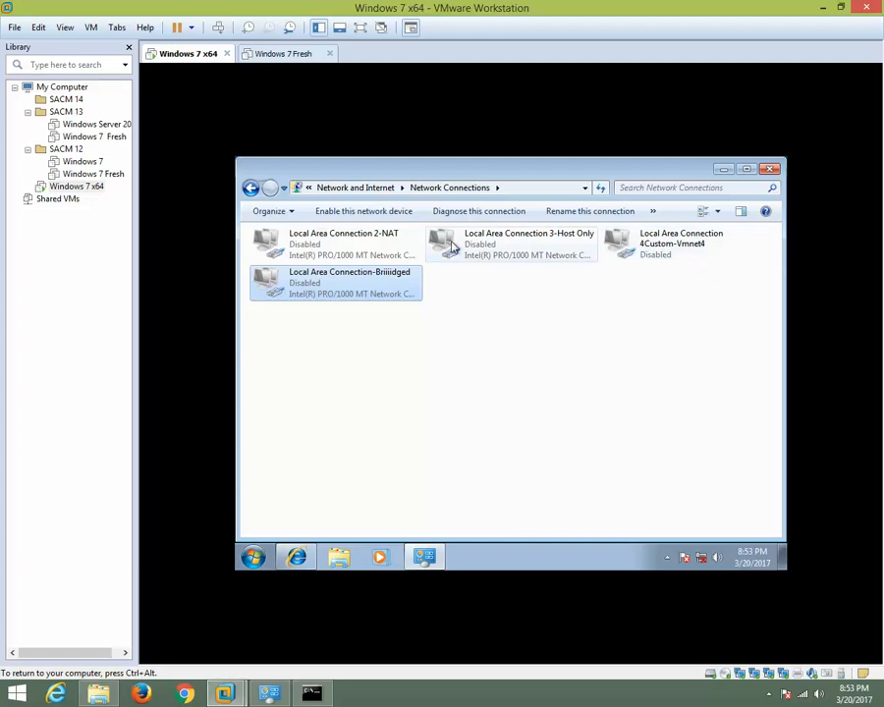
click(338, 214)
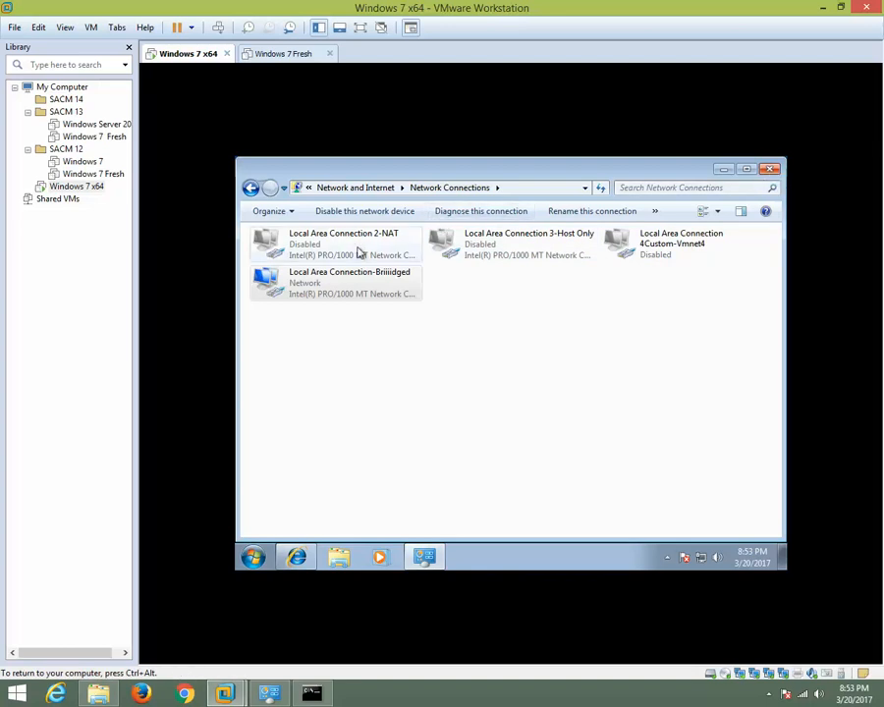
Check the network connection details of the Local Area Connection-Briiiidged adapter and close them.
right_click(330, 285)
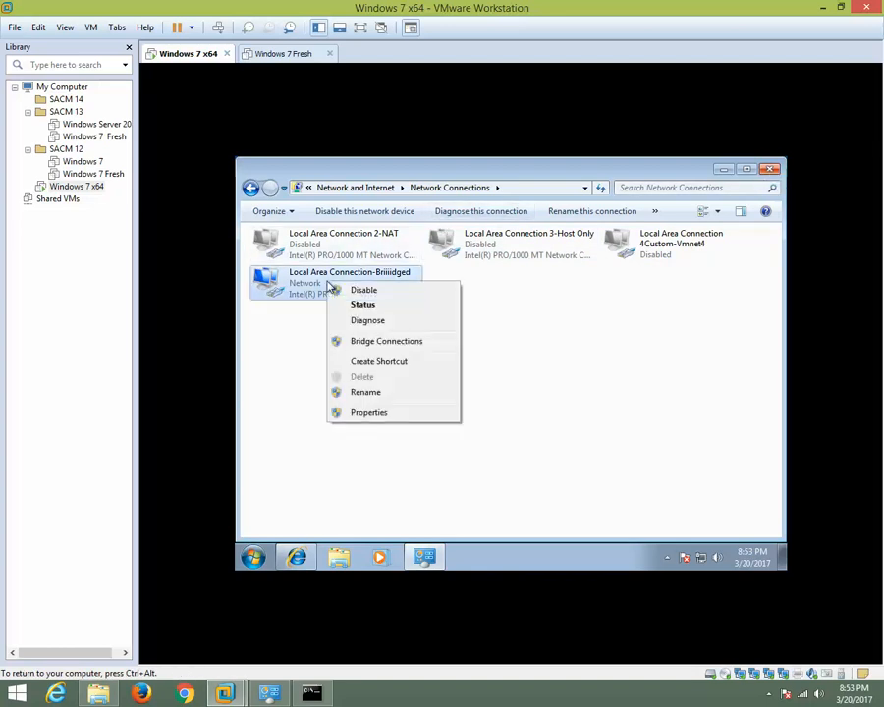
click(362, 305)
click(430, 350)
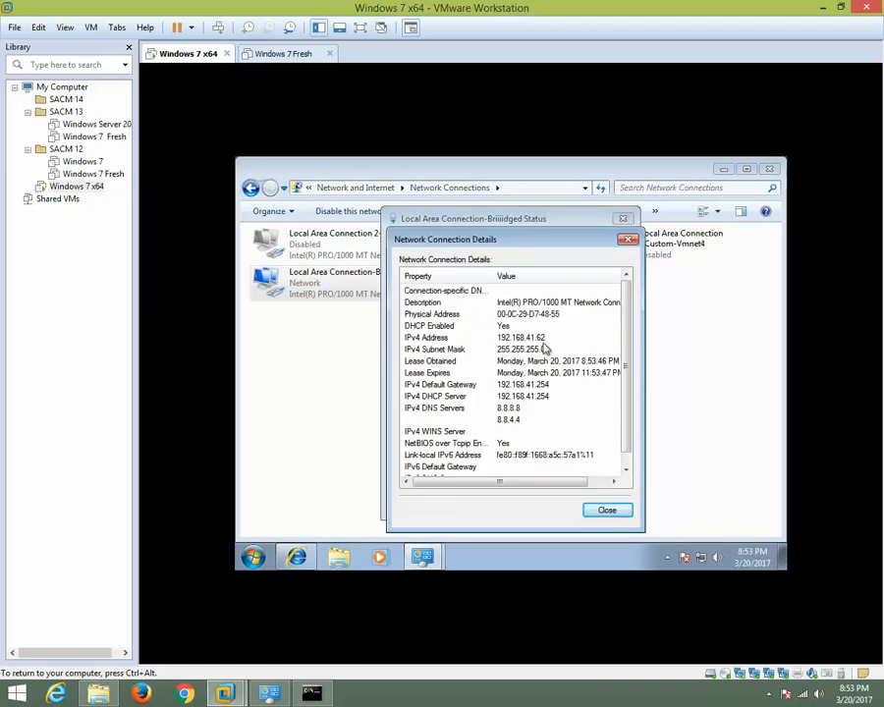
click(629, 239)
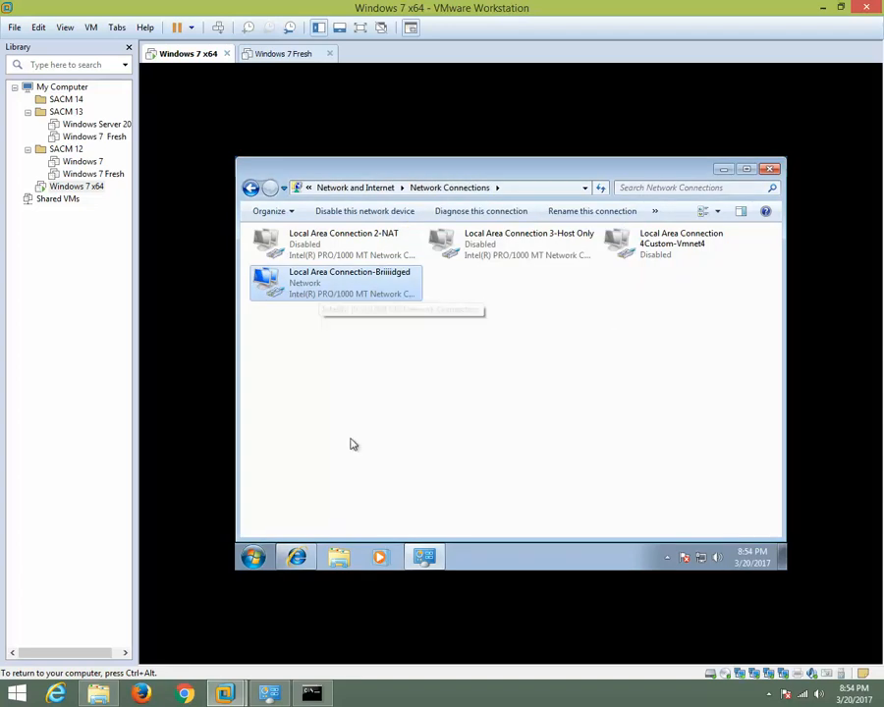
Open a command prompt in the Windows 7 x64 guest and release its IP address with ipconfig/release.
click(252, 556)
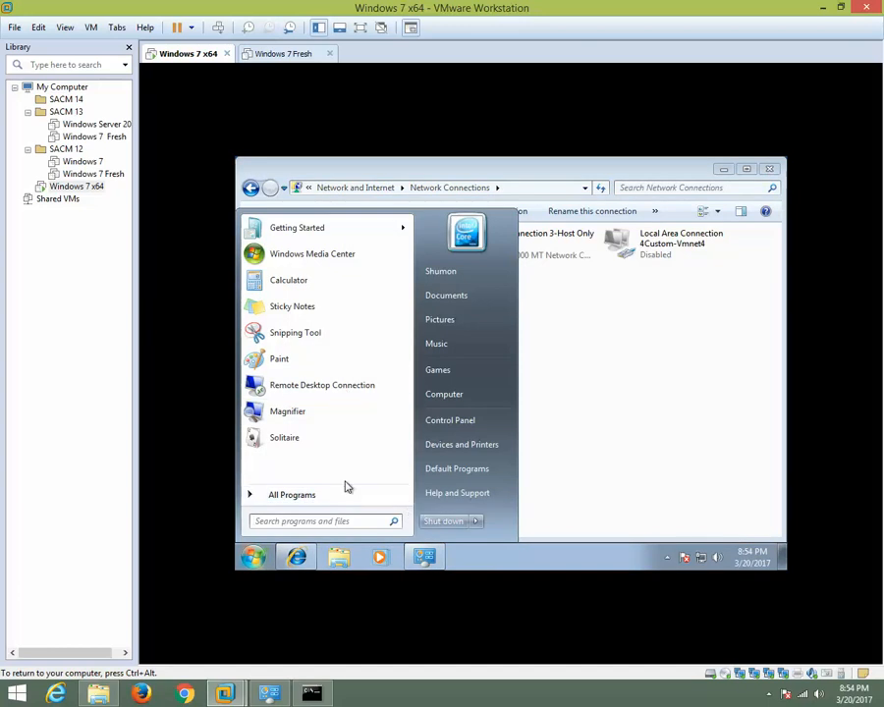
text(cmd)
key(Return)
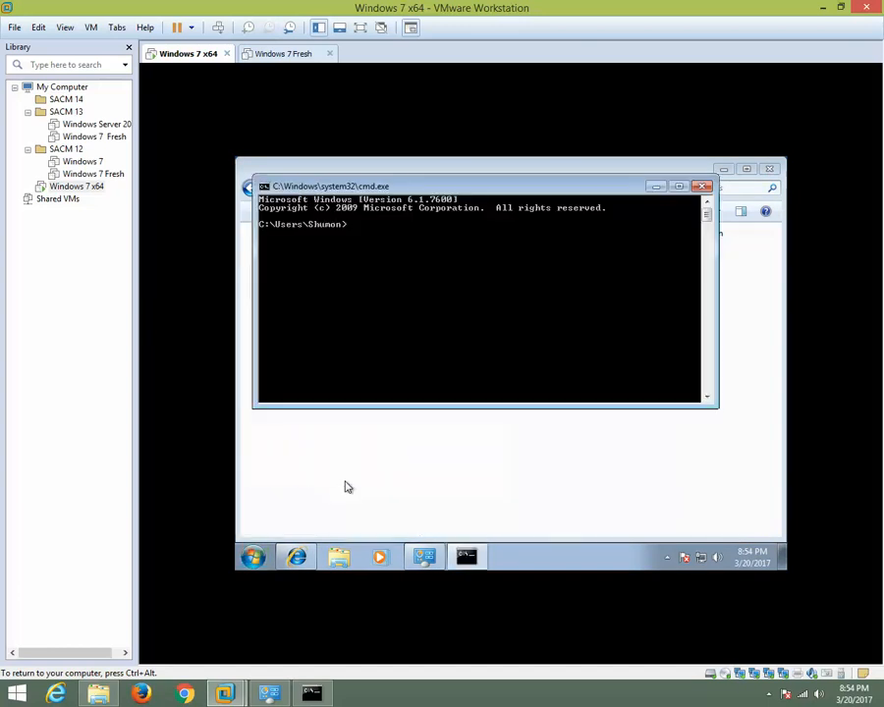
text(ipconfig////////release)
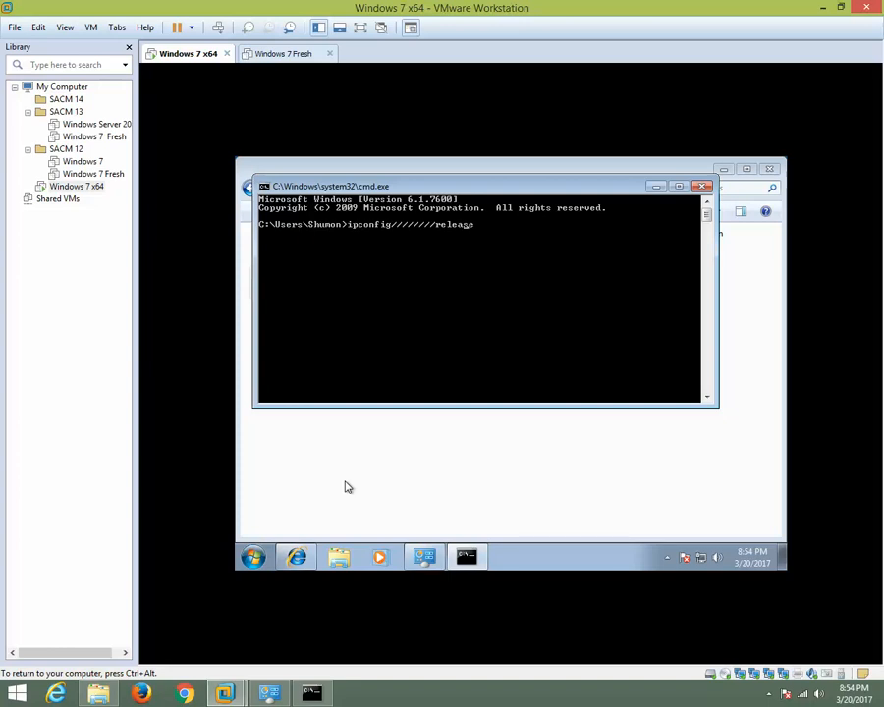
key(Left)
key(Left)
key(Left)
key(Left)
key(Left)
key(Left)
key(BackSpace)
key(BackSpace)
key(BackSpace)
key(BackSpace)
key(BackSpace)
key(BackSpace)
key(BackSpace)
key(Return)
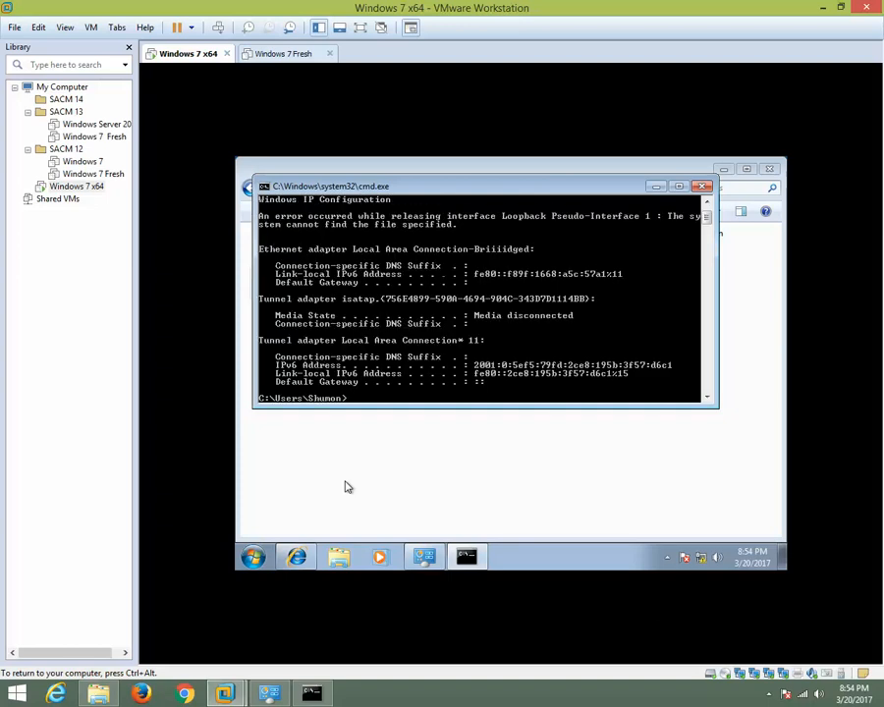
Request a new IP address for the guest with ipconfig/renew.
key(Up)
key(BackSpace)
key(BackSpace)
key(BackSpace)
text(new)
key(Return)
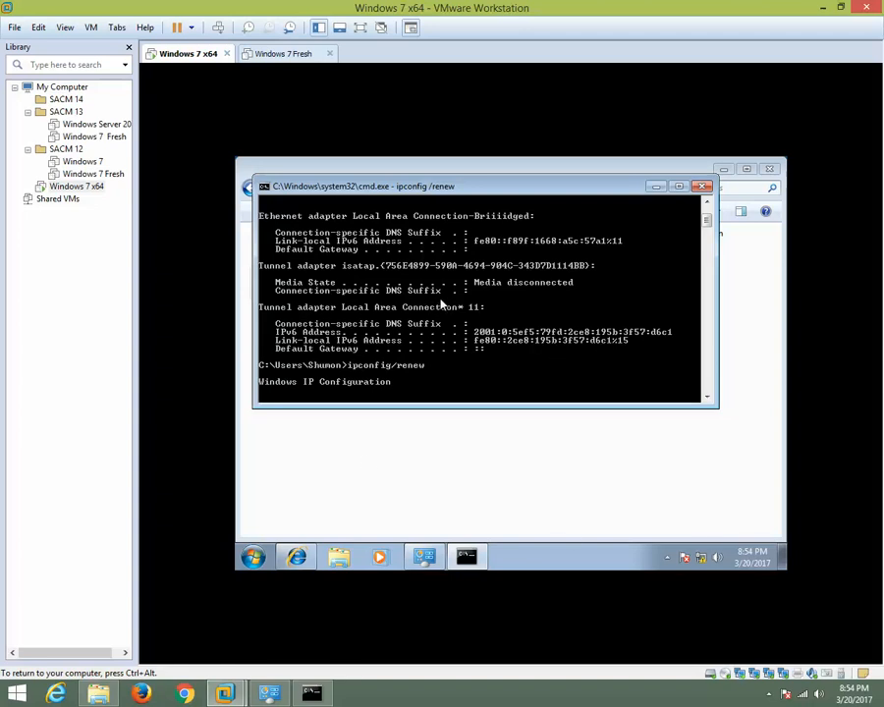
right_click(702, 562)
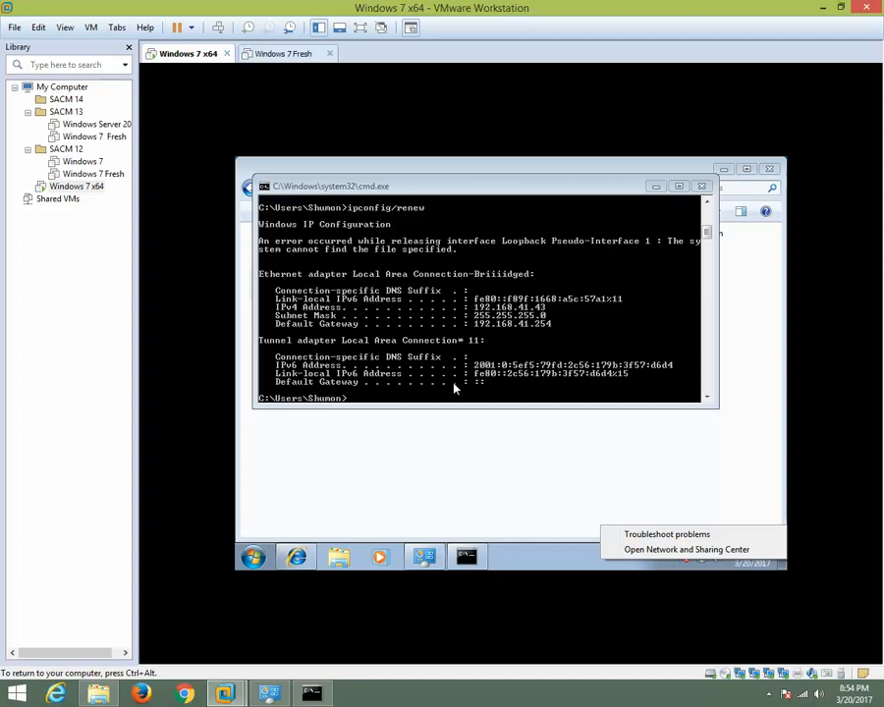
Clear the guest's command prompt with cls and display the current IP configuration with ipconfig.
click(390, 400)
text(cls)
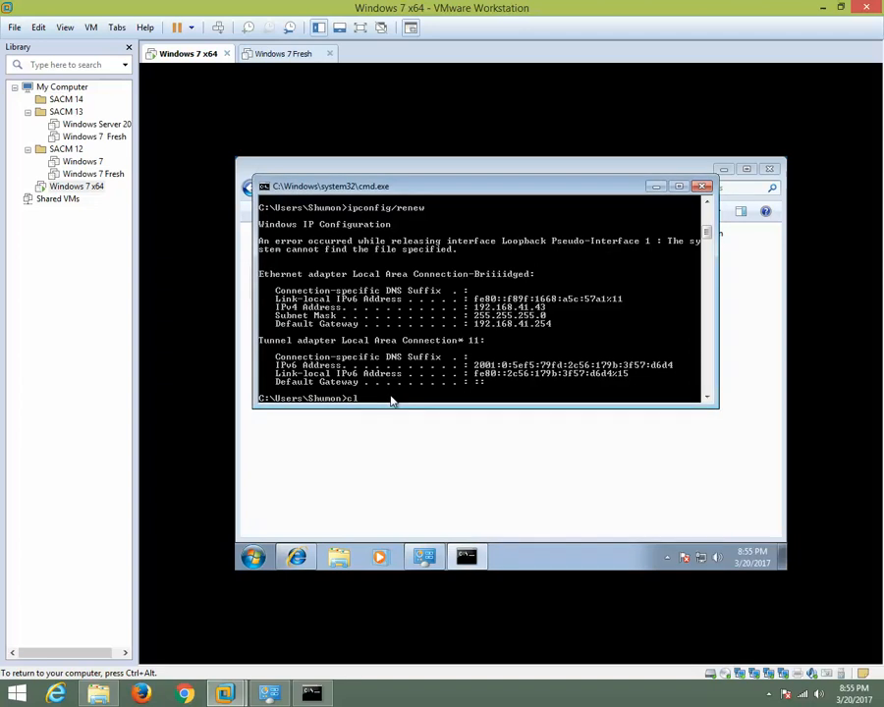
key(Return)
text(ipconfig)
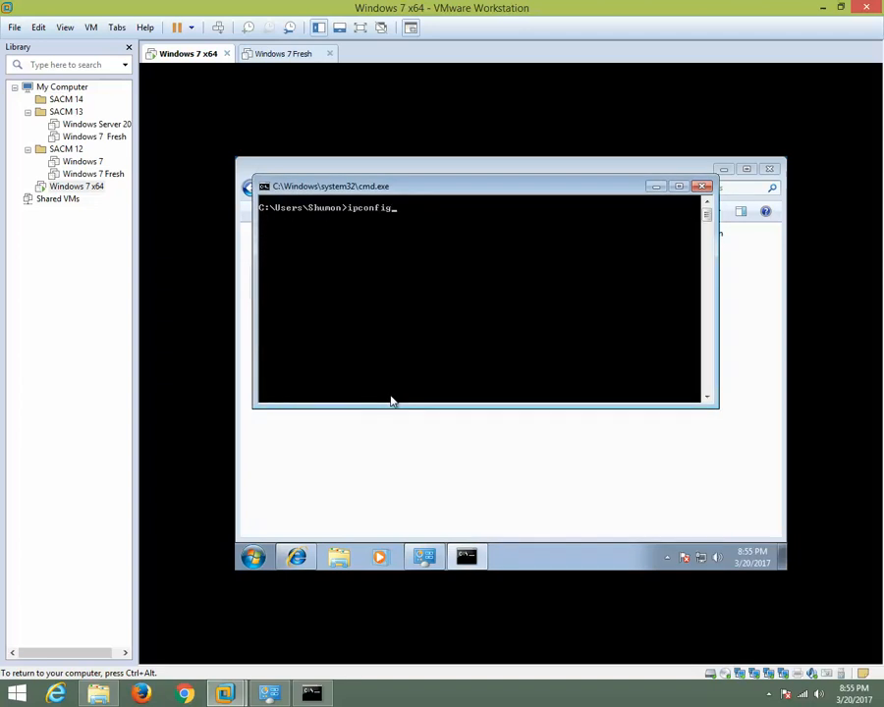
key(Return)
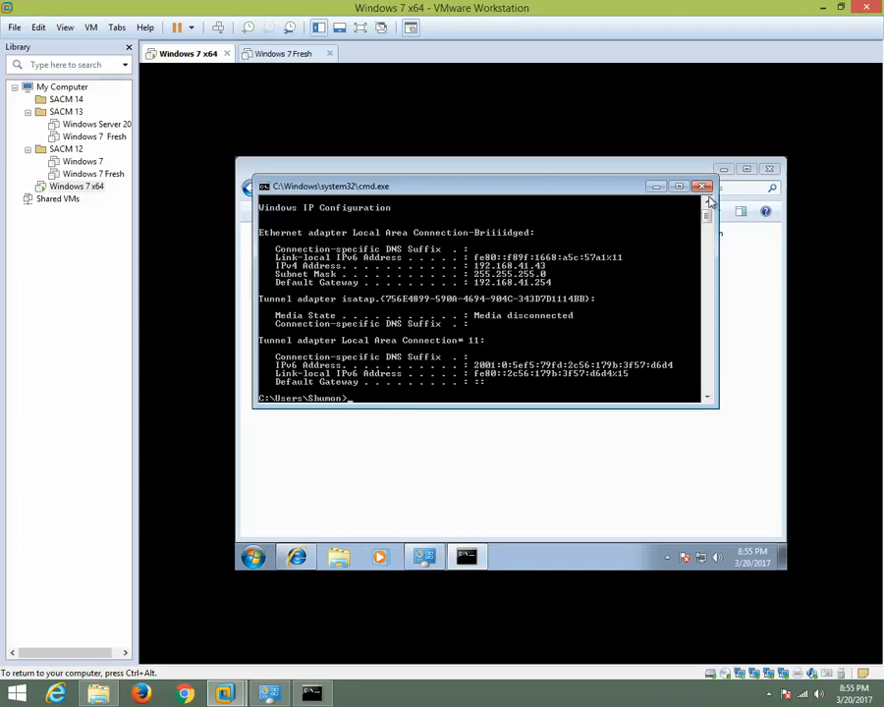
Minimize the guest's open windows, open Computer Management, and select the Administrator account under Local Users and Groups > Users.
click(657, 188)
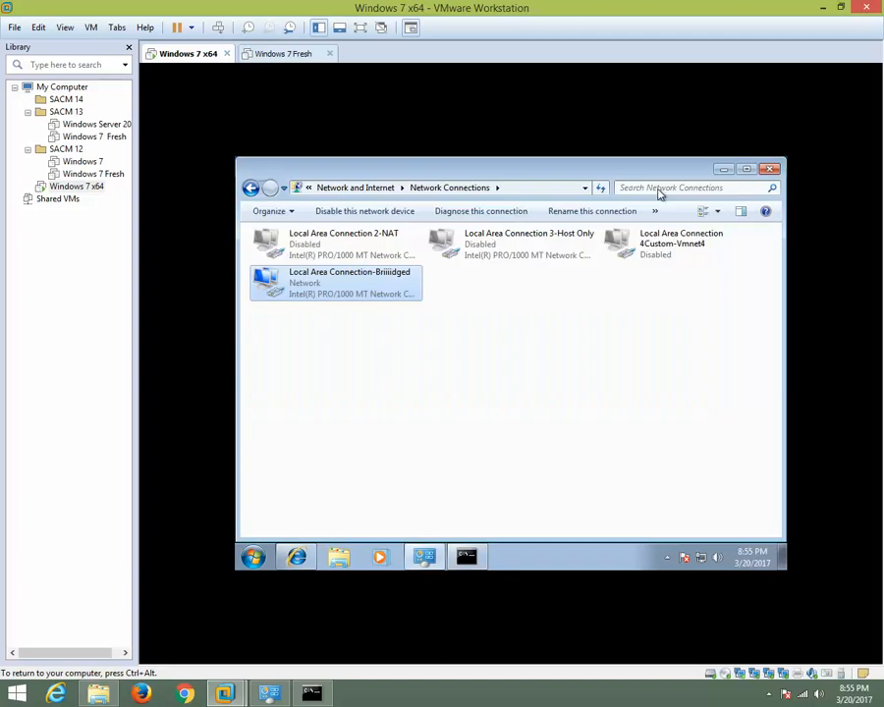
click(722, 171)
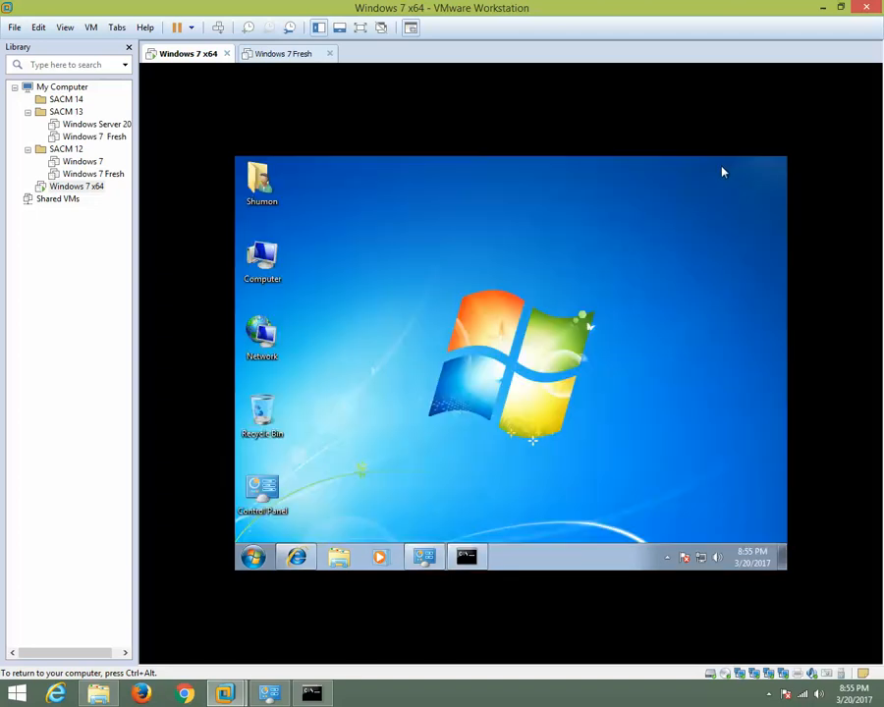
right_click(273, 265)
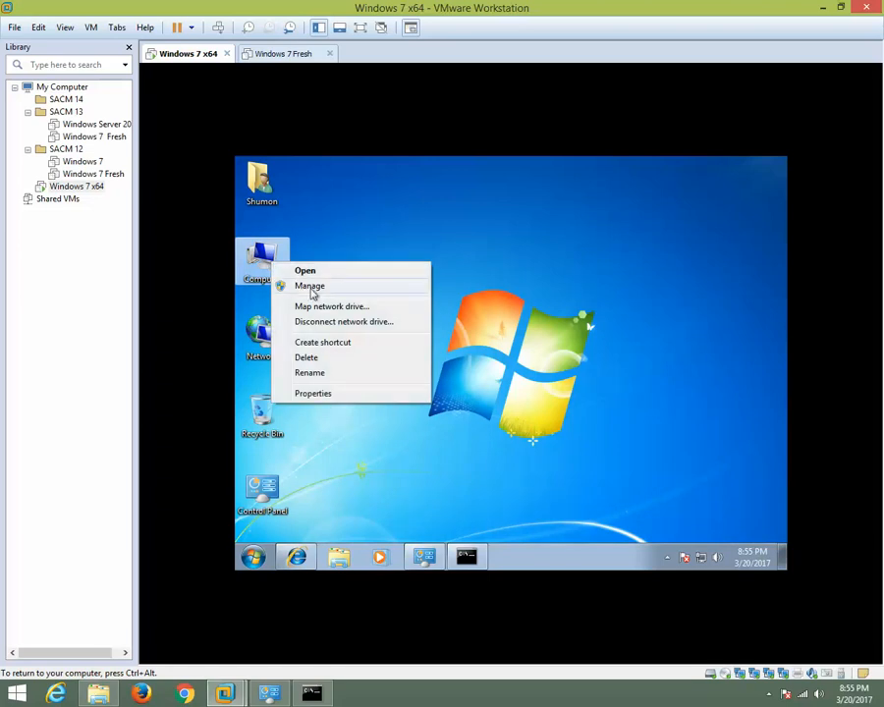
click(311, 287)
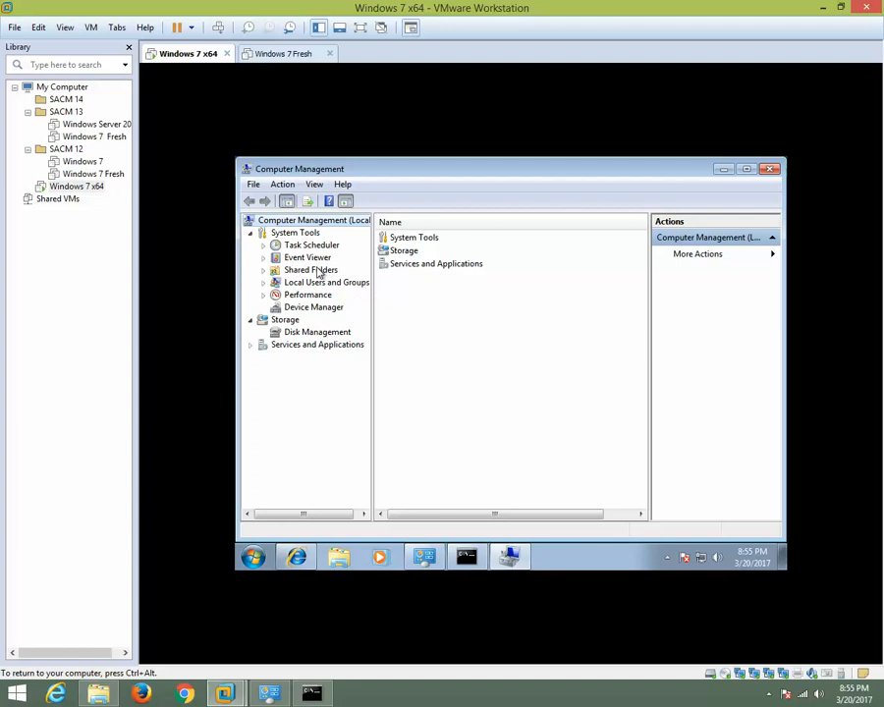
double_click(316, 282)
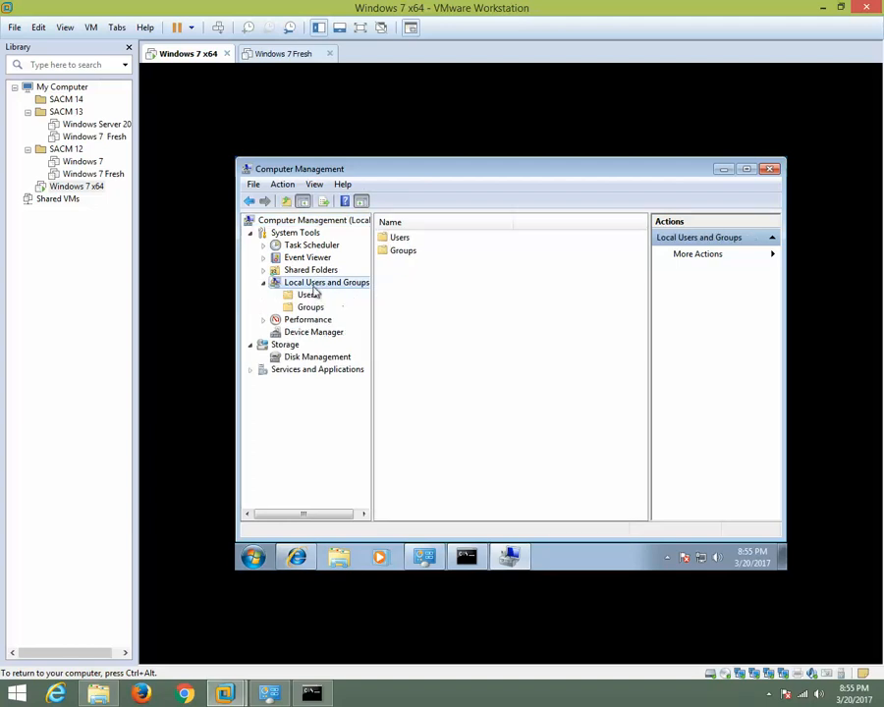
click(311, 296)
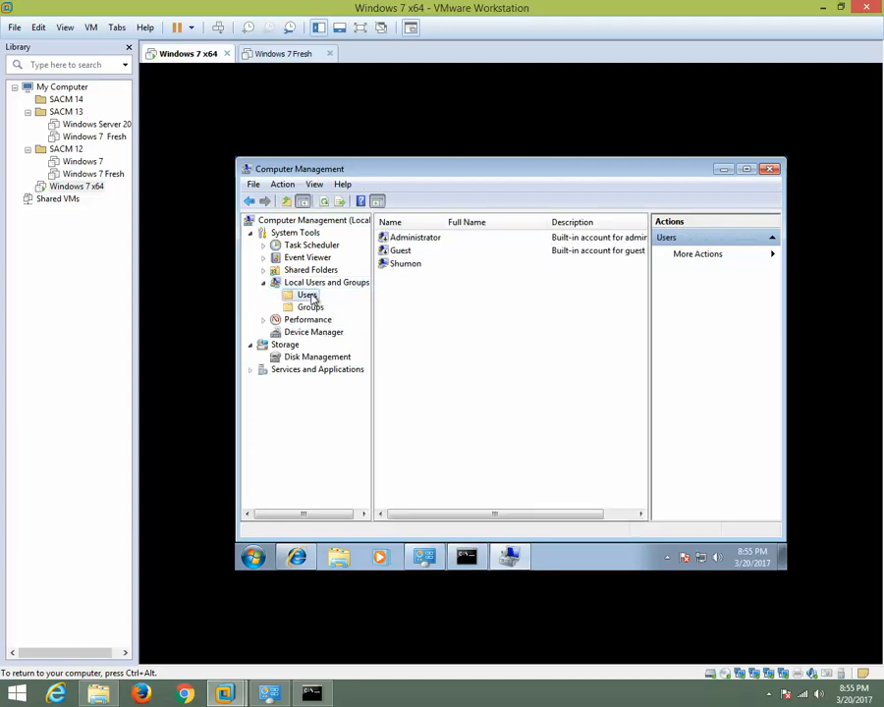
click(406, 240)
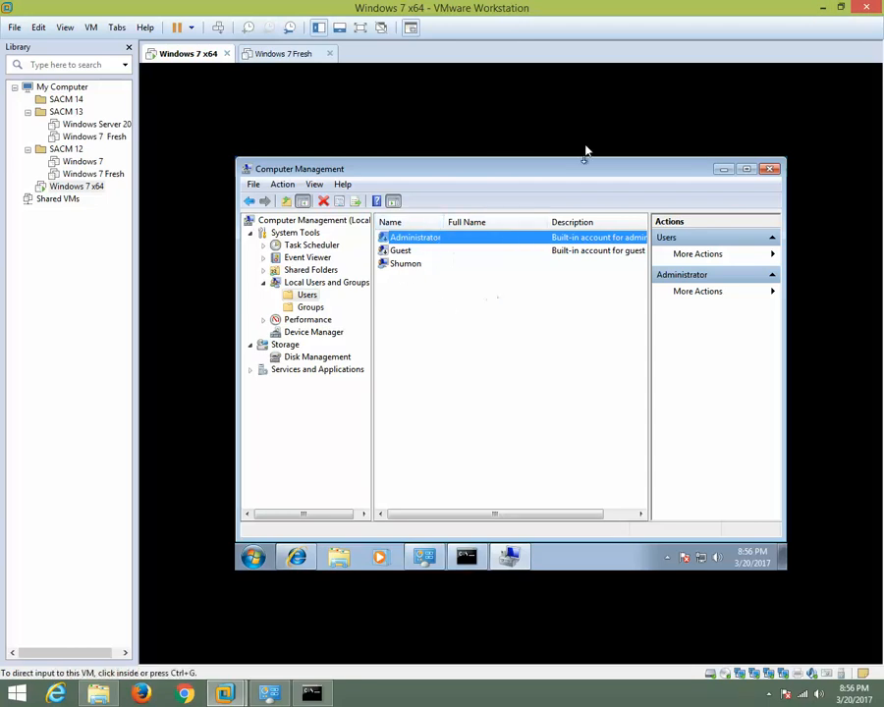
Switch to the host desktop, refresh it, open the SACM\Software folder in File Explorer and select the BGInfo folder.
click(823, 10)
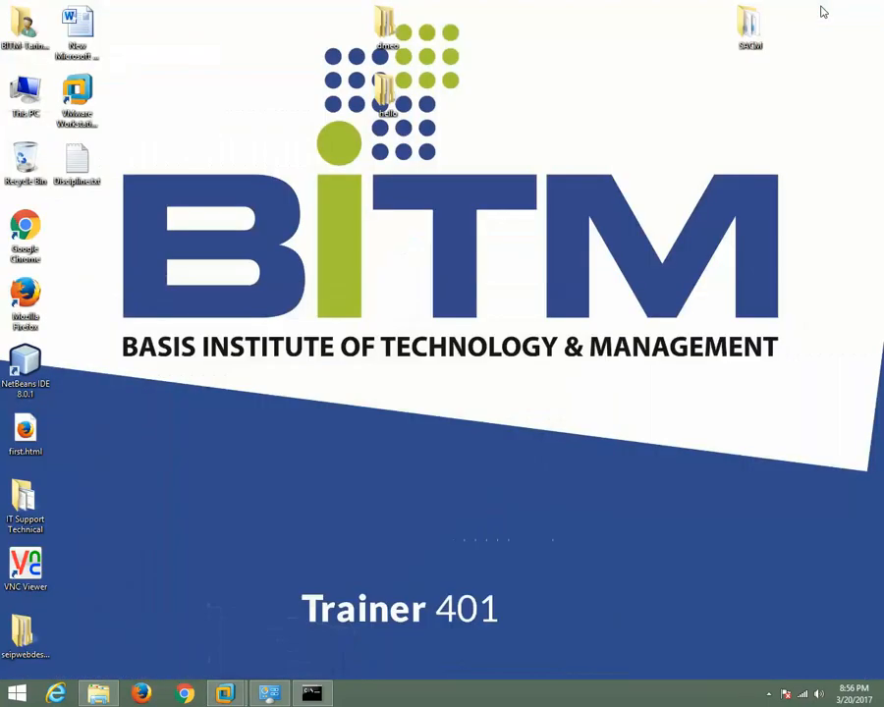
right_click(214, 86)
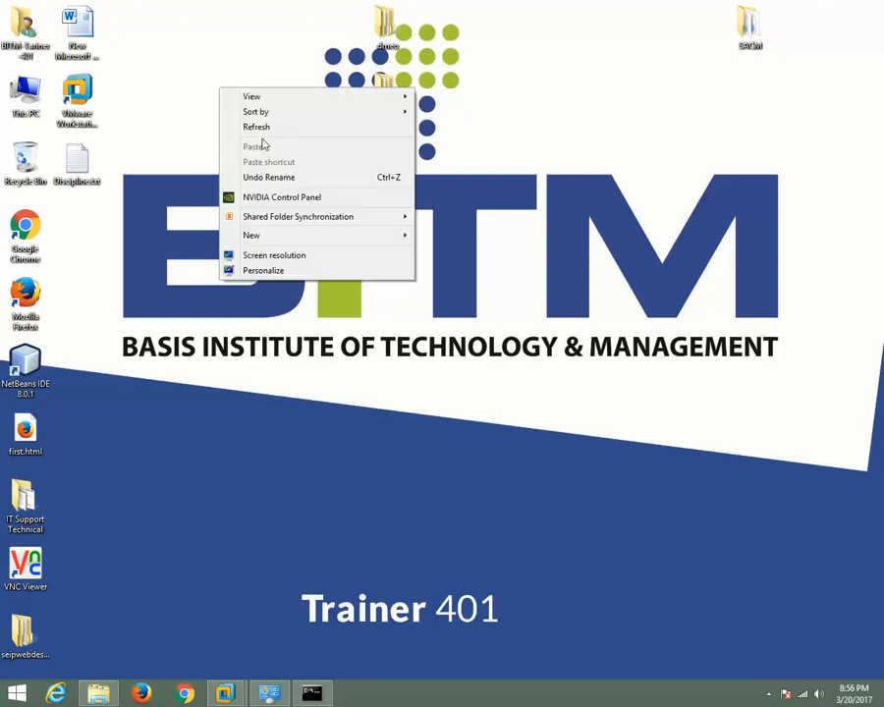
click(267, 127)
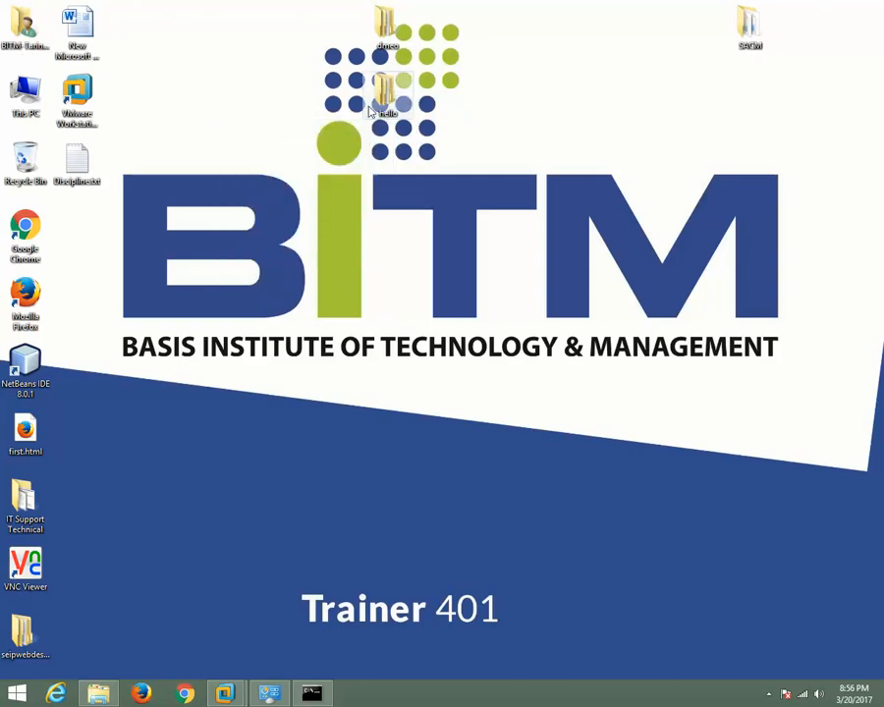
double_click(750, 29)
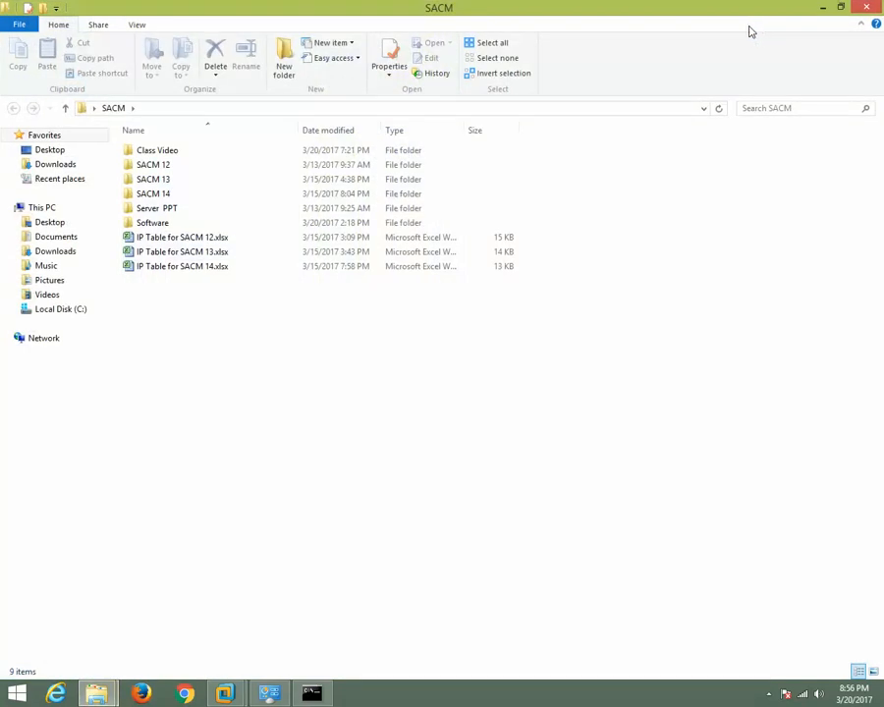
double_click(154, 223)
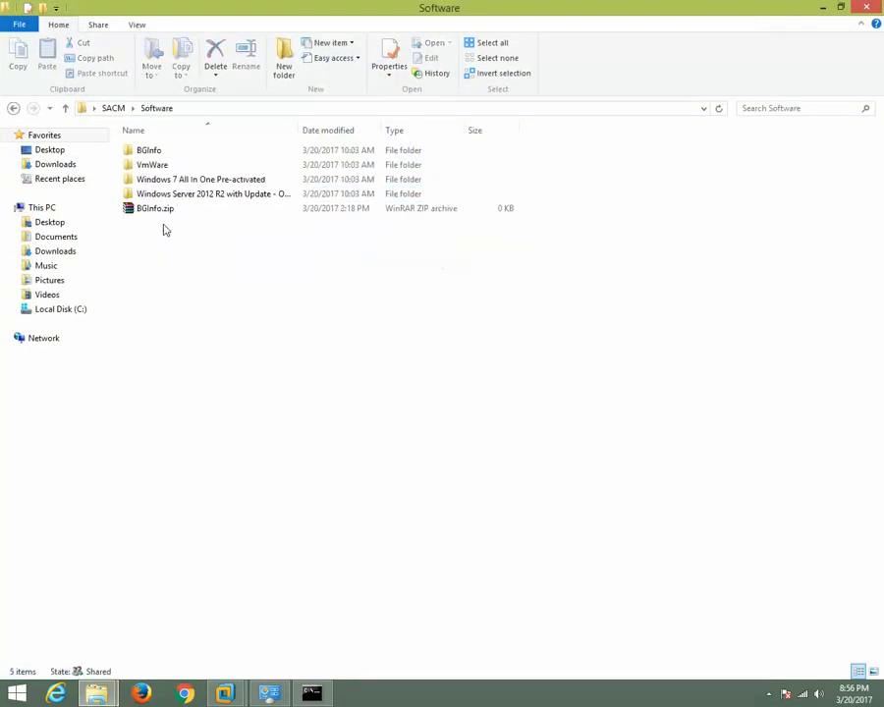
click(156, 152)
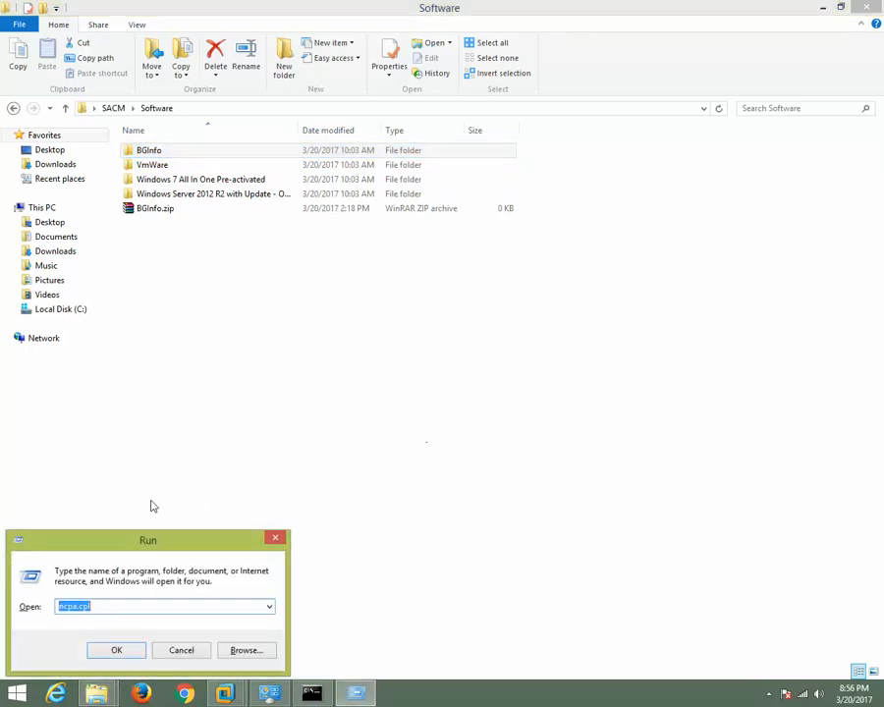
Connect from the host's Run dialog to the guest's administrative share \\192.168.41.43\c$.
drag(147, 541, 381, 247)
text(\\)
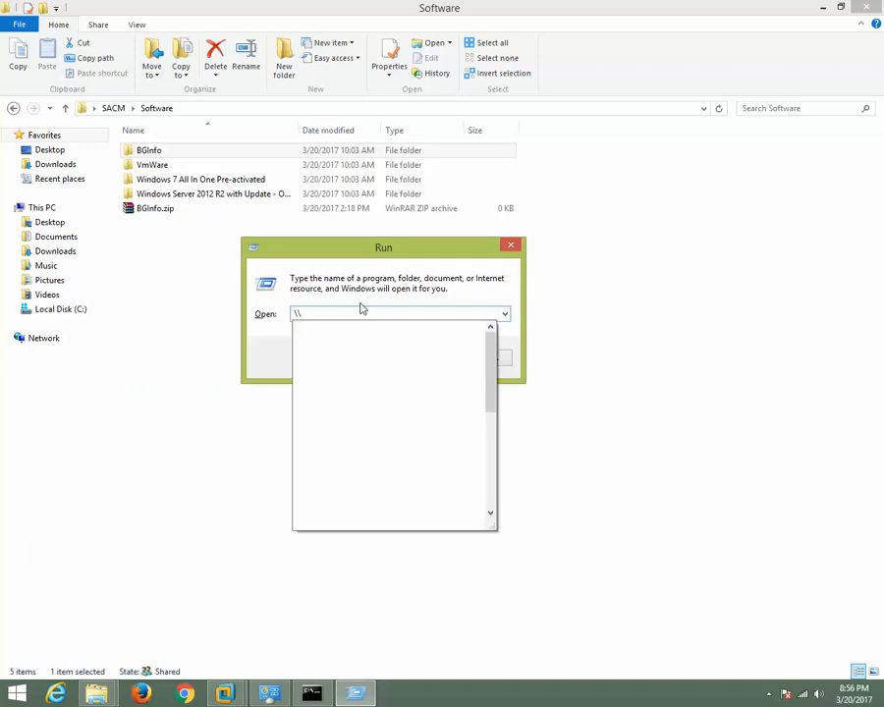
text(192)
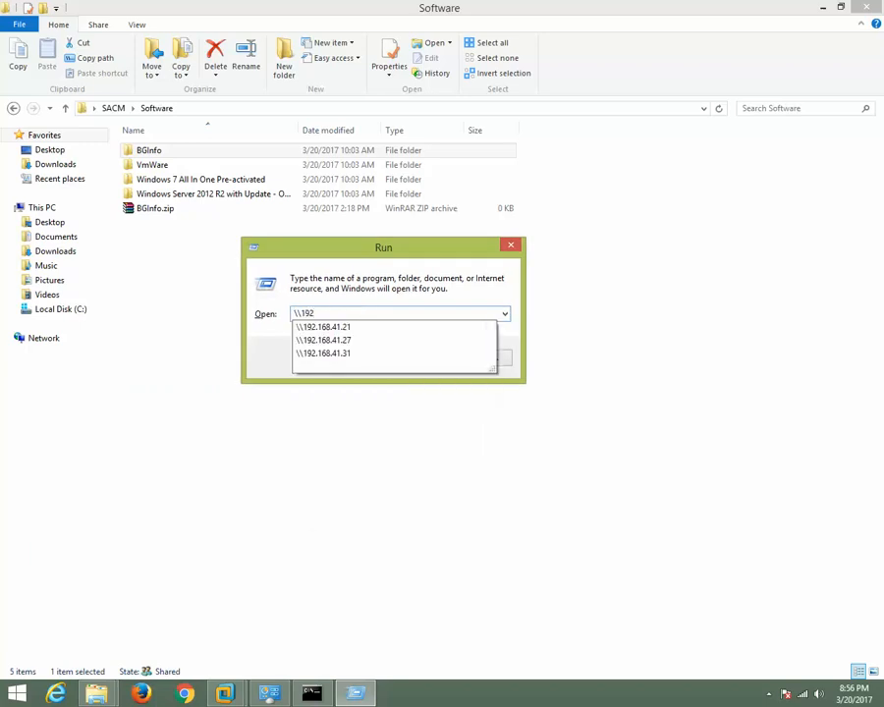
key(Down)
key(BackSpace)
key(BackSpace)
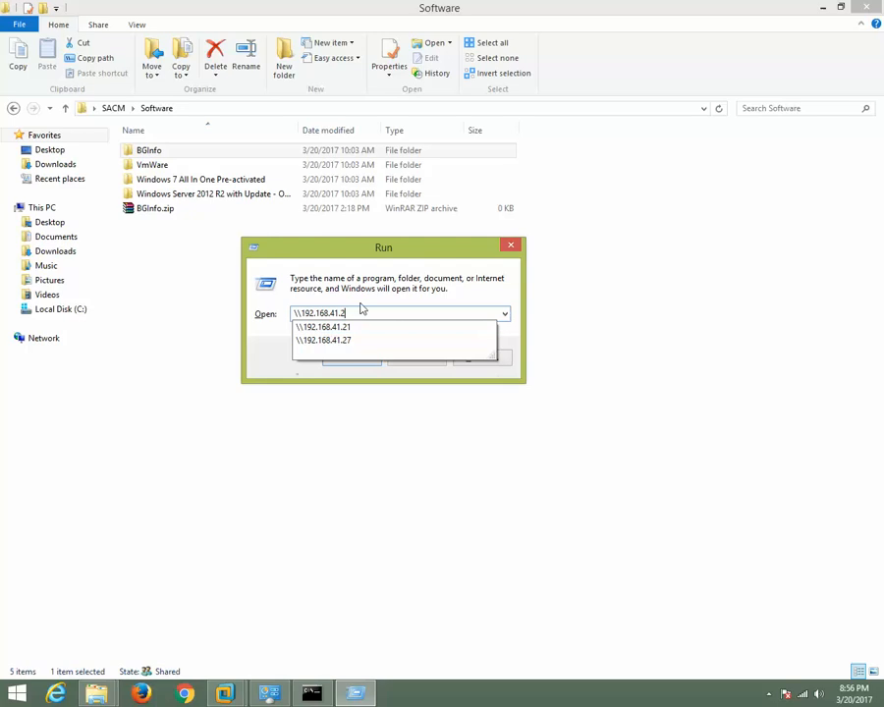
text(43)
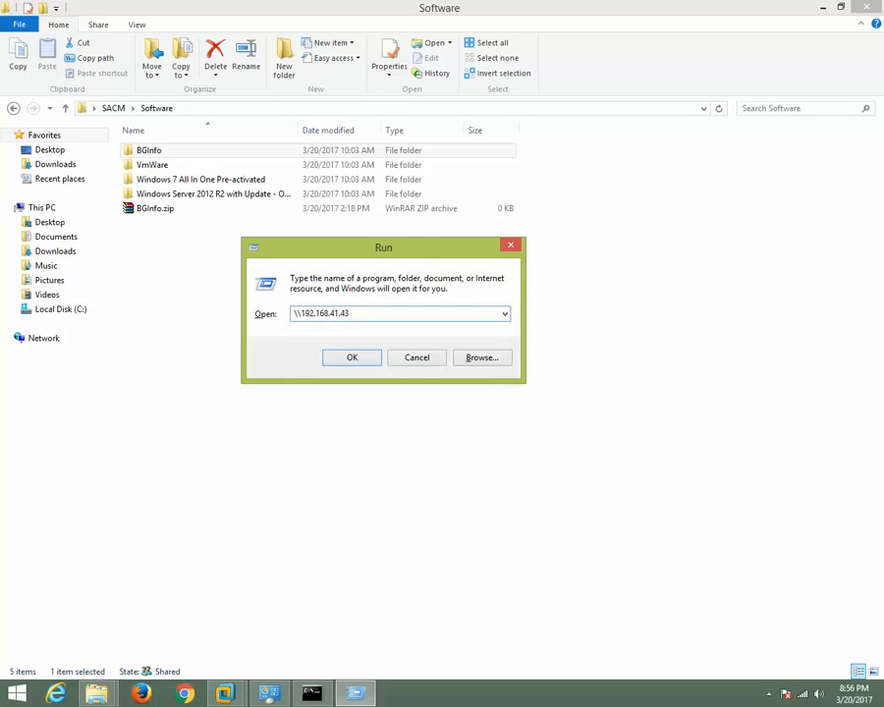
text(\c$)
key(Return)
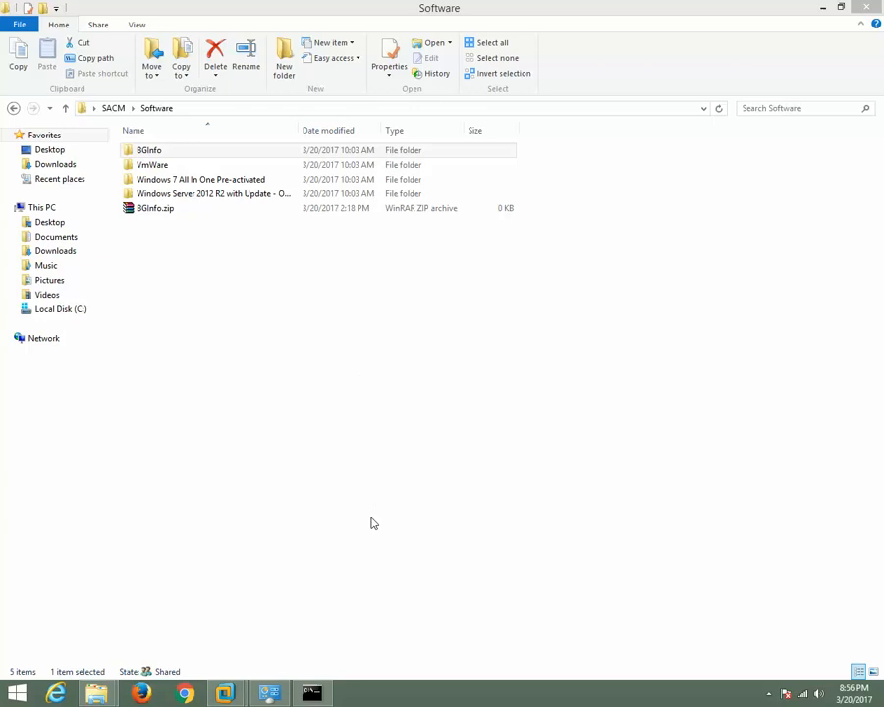
Switch to the host's Command Prompt and test the connection to the guest with ping 192.168.41.43.
click(314, 696)
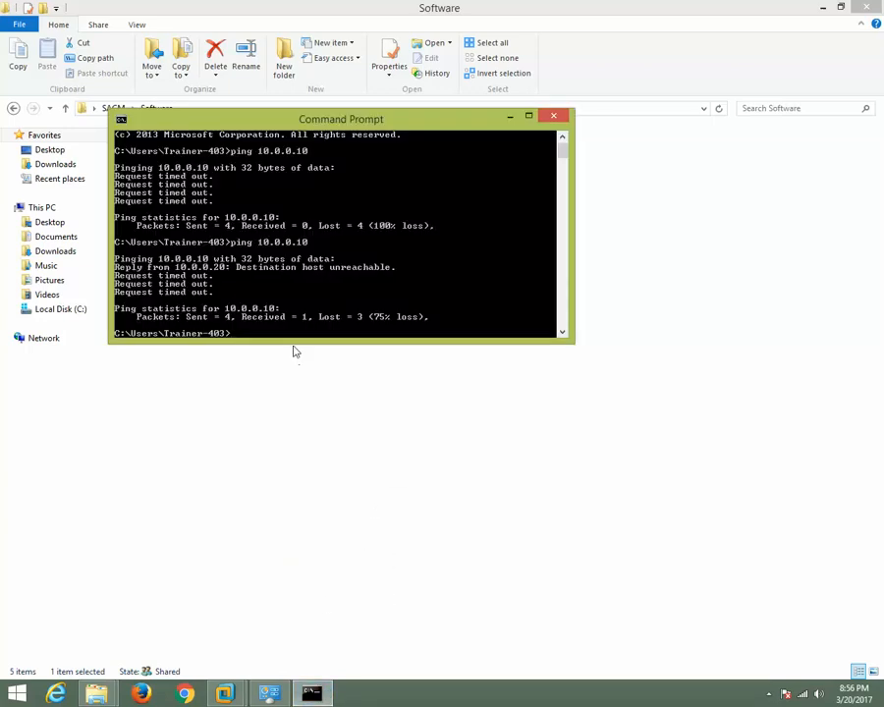
text(ping 192.168.41.43)
key(Return)
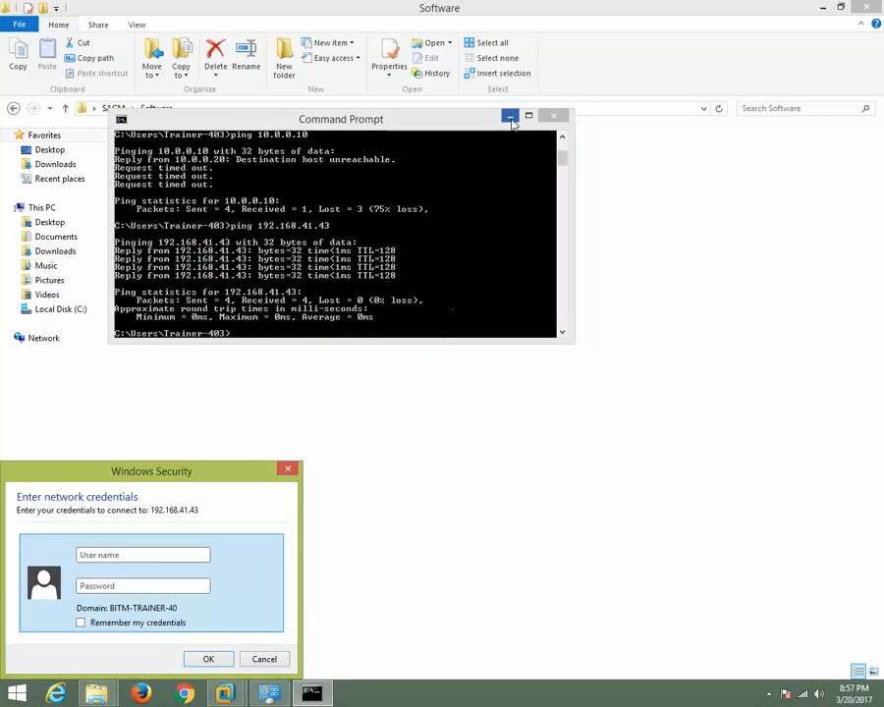
Try to sign in to 192.168.41.43 by entering the guest account's user name and password in the network credentials prompt.
click(111, 555)
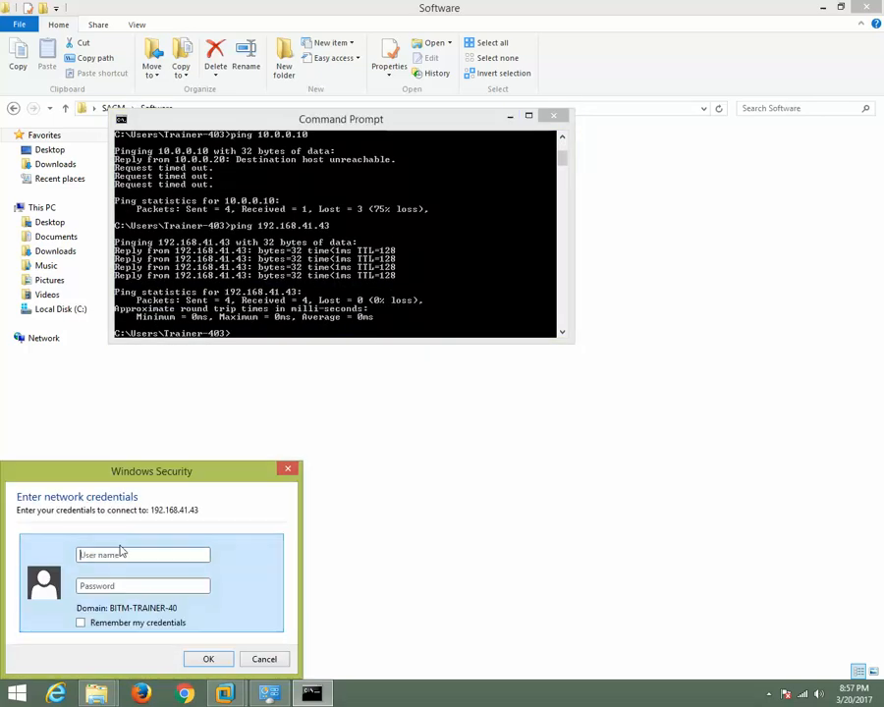
drag(137, 475, 415, 213)
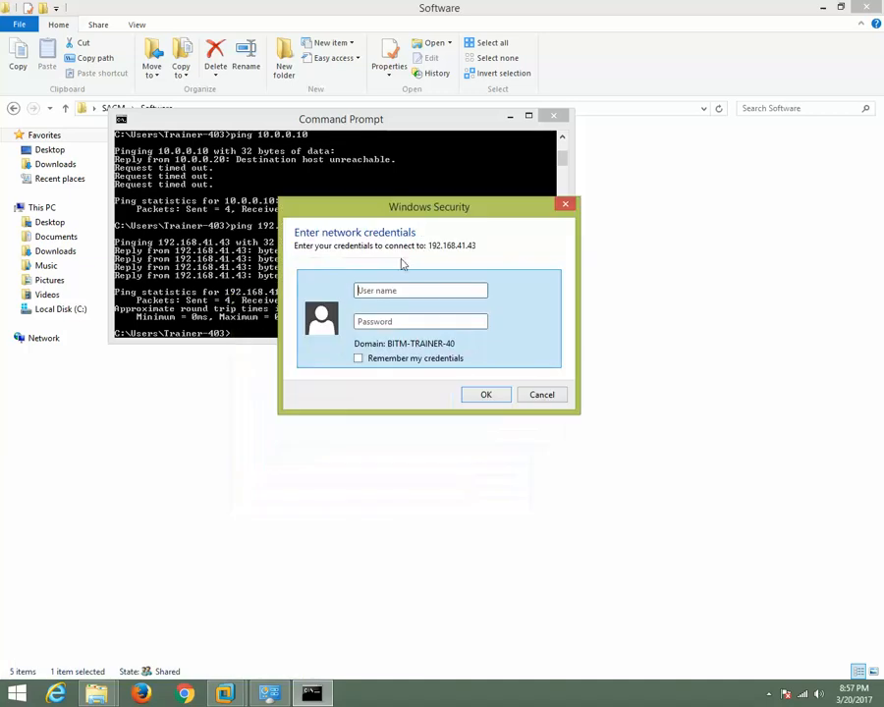
click(389, 293)
text(shumon)
key(Tab)
text(•••)
click(487, 395)
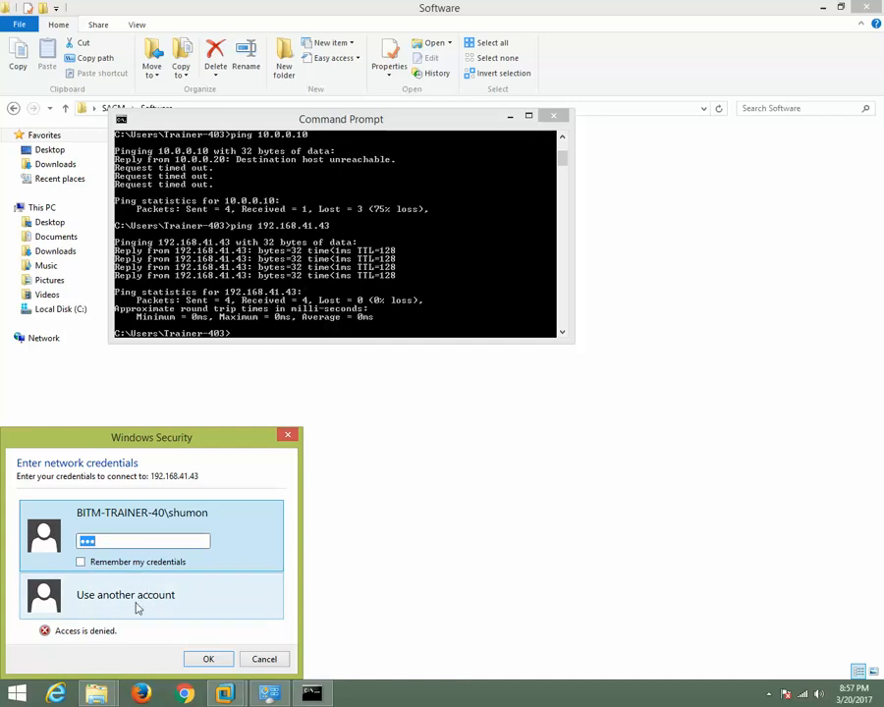
Switch back to VMware Workstation and return to the Computer Management window in the Windows 7 x64 virtual machine.
click(225, 694)
click(304, 601)
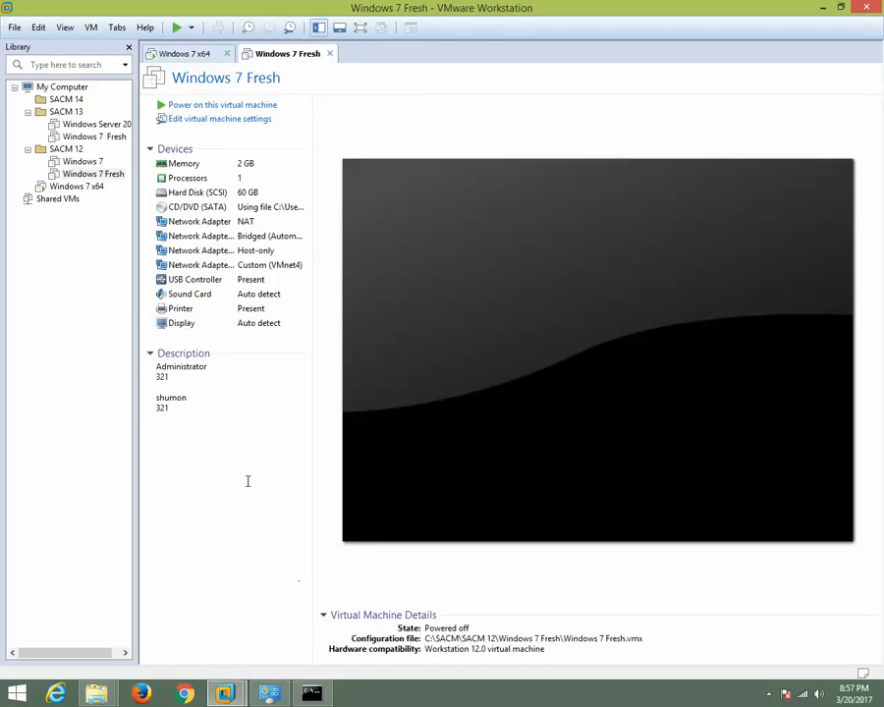
click(178, 55)
click(295, 167)
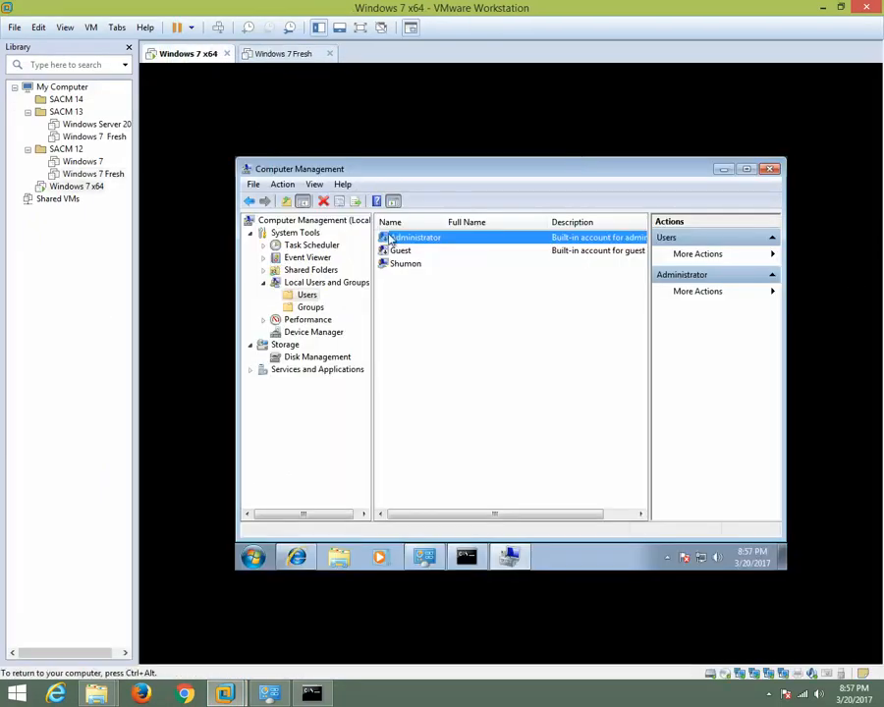
Enable the built-in Administrator account by clearing its "Account is disabled" option and applying the change.
right_click(403, 242)
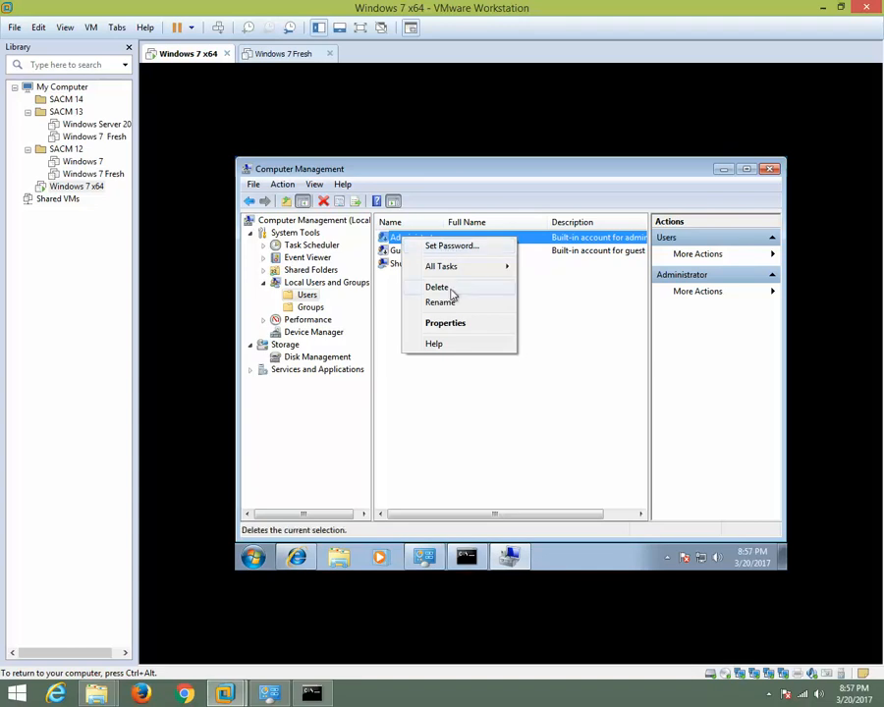
click(453, 325)
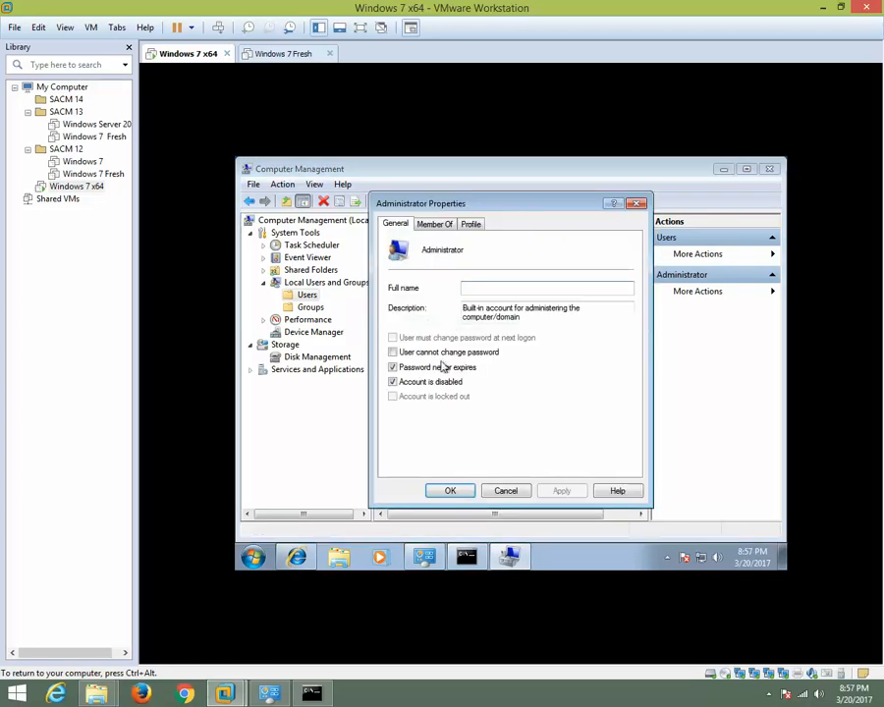
click(393, 383)
click(562, 491)
click(466, 494)
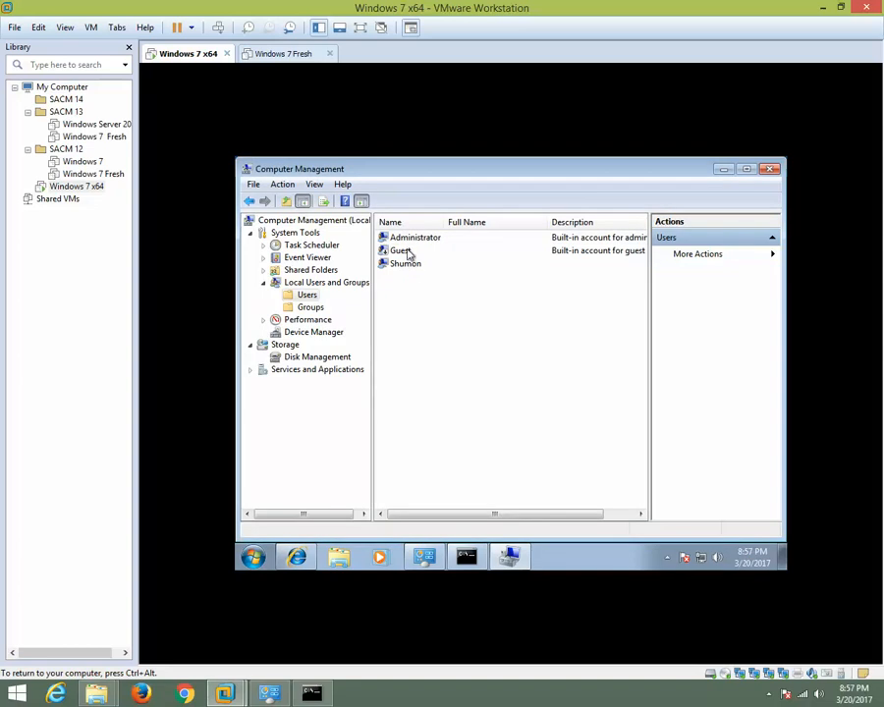
Set a new password for the Administrator account, proceeding past the reset warning and entering the password in both fields.
click(413, 238)
right_click(409, 241)
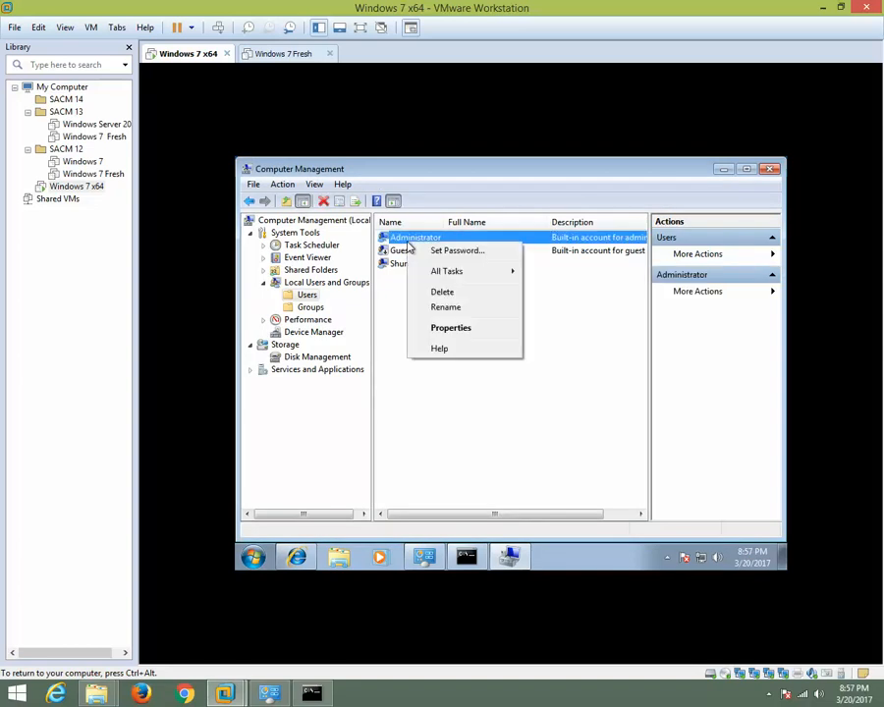
click(464, 253)
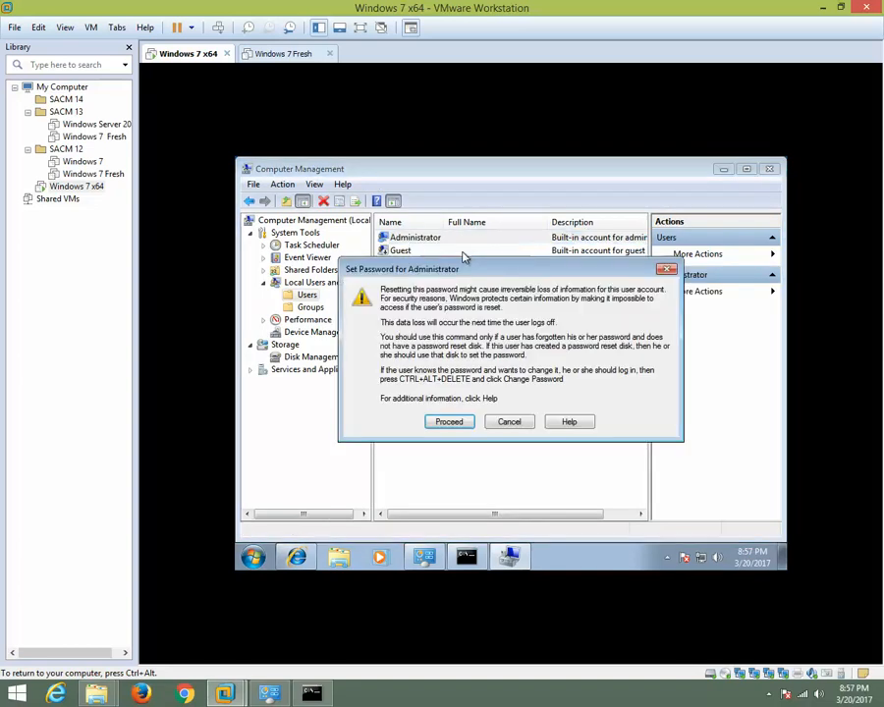
click(456, 424)
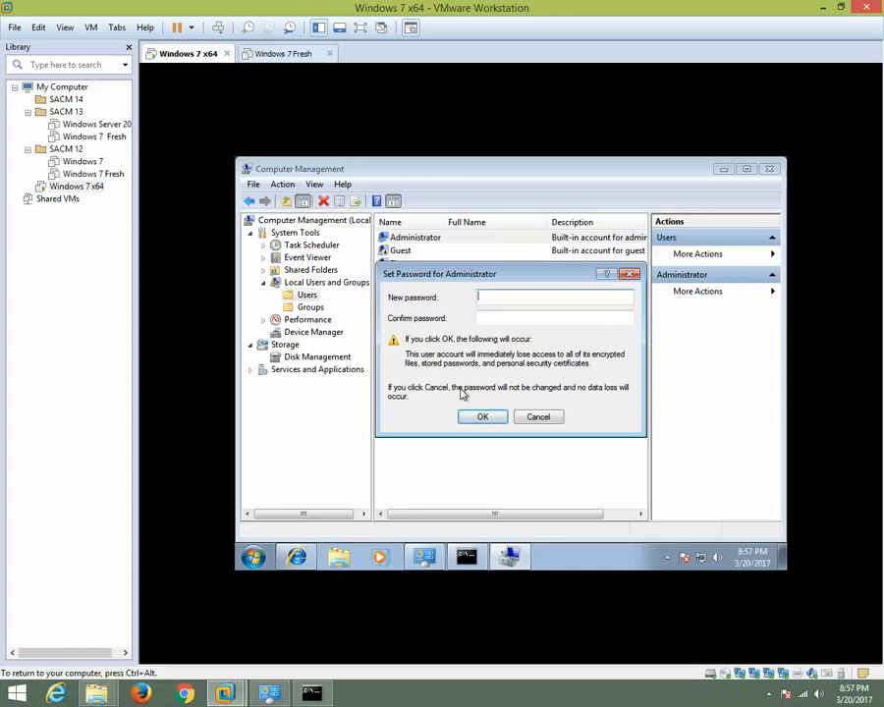
text(abc)
key(Tab)
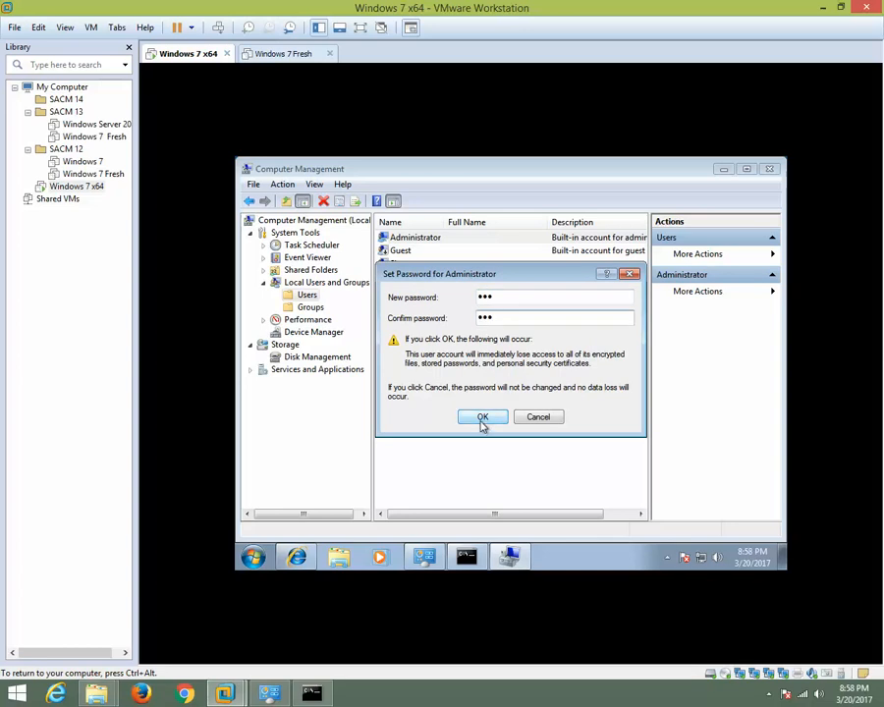
click(483, 416)
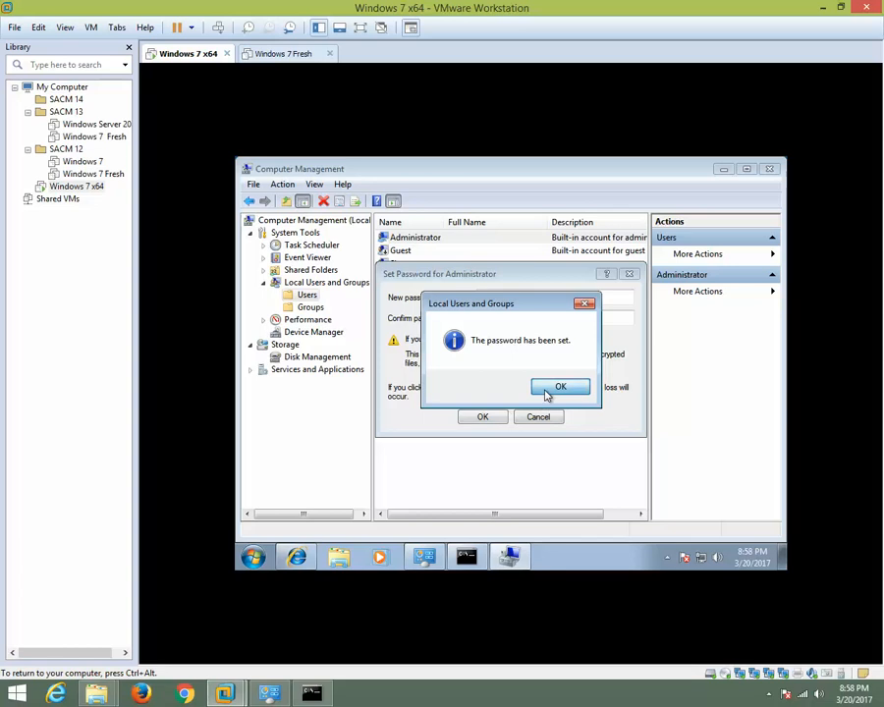
click(549, 390)
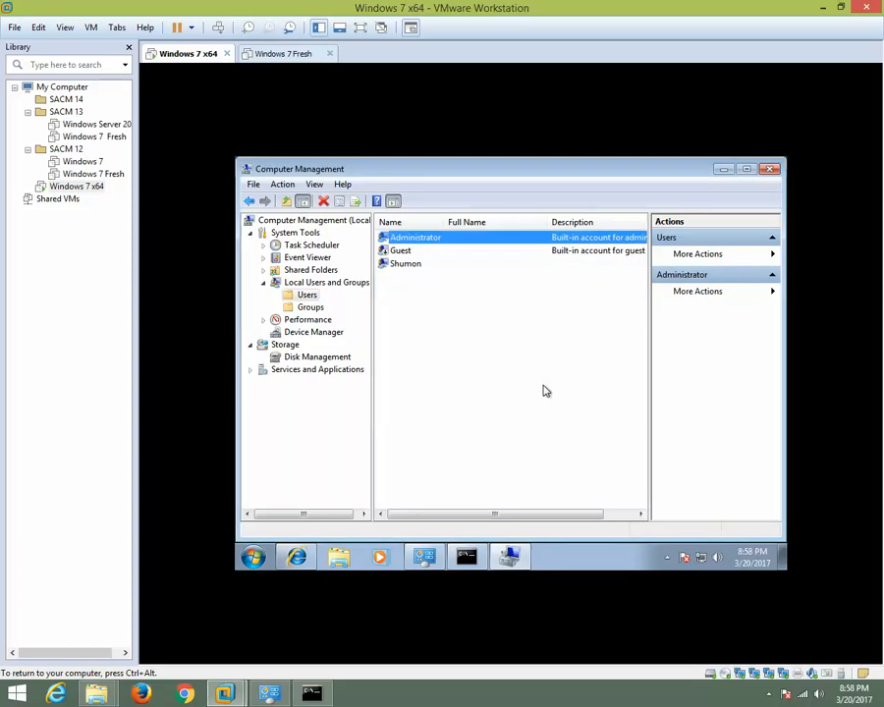
Close Computer Management and refresh the guest's desktop twice.
click(772, 169)
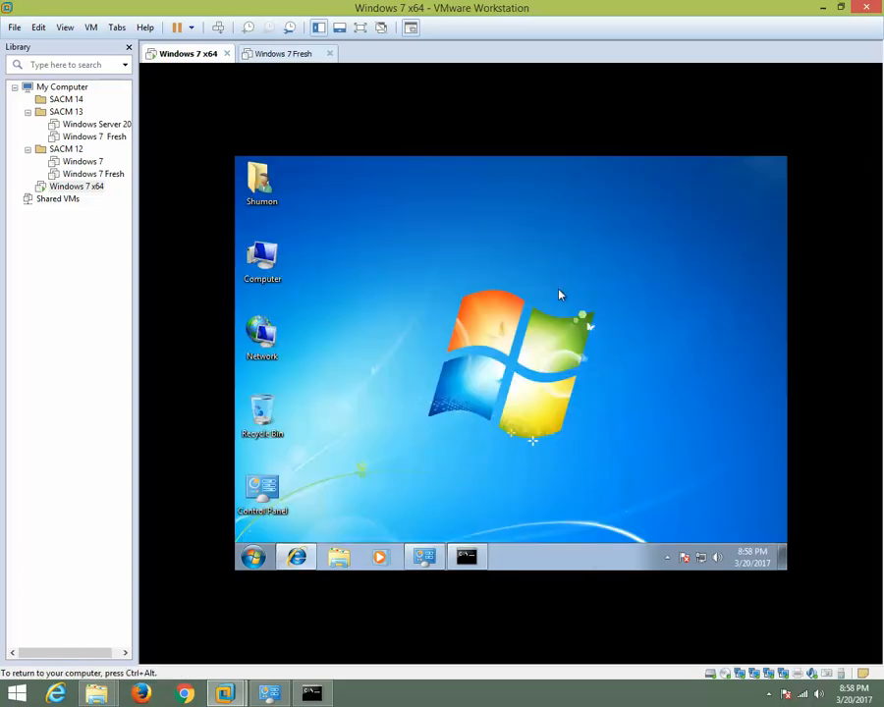
right_click(461, 210)
click(498, 257)
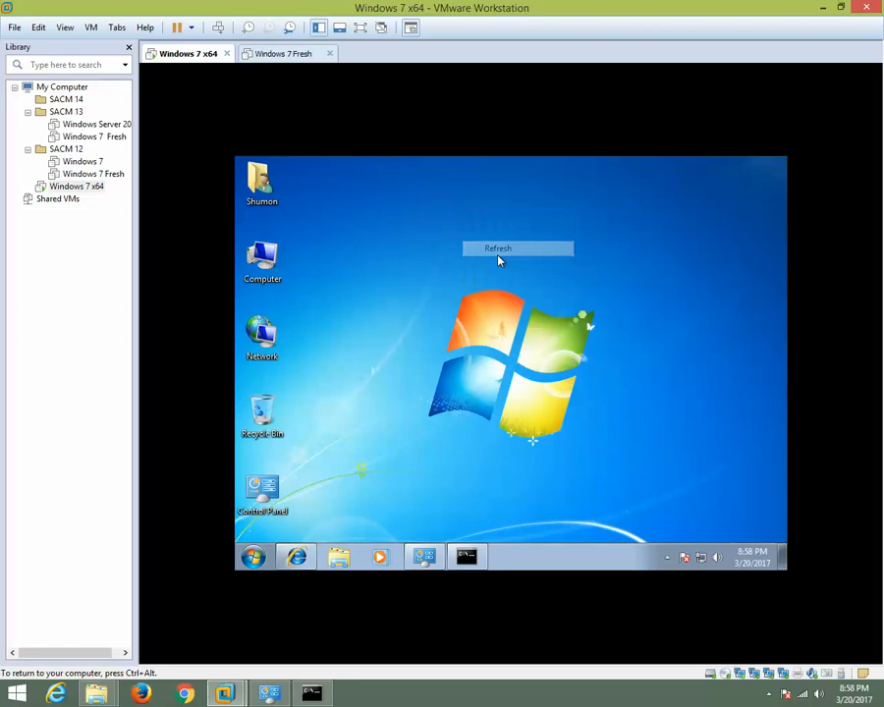
right_click(468, 232)
click(493, 263)
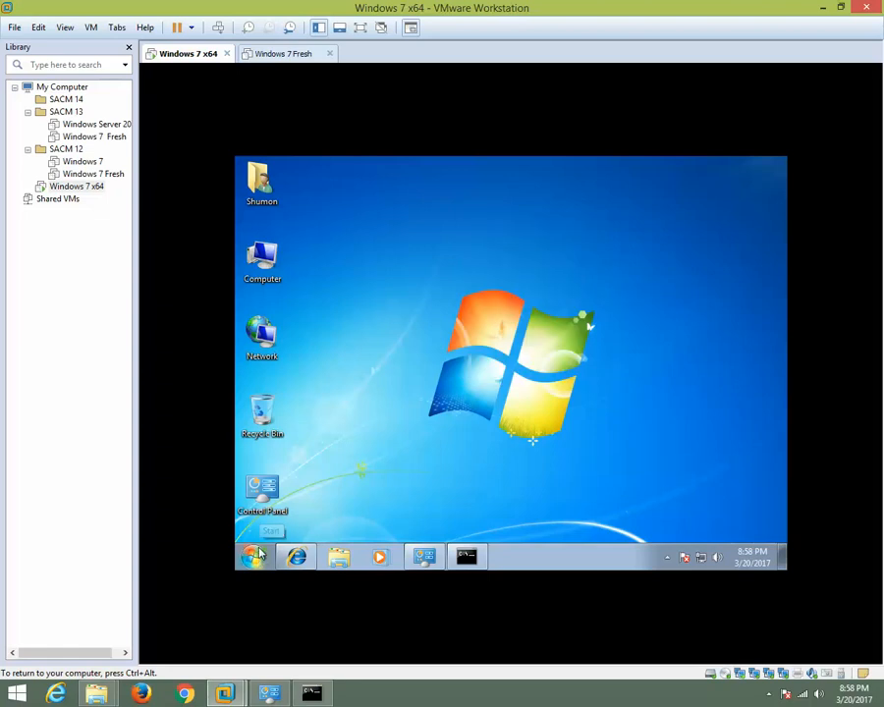
Log off the current guest session and choose the Administrator account on the Windows 7 sign-in screen.
click(258, 556)
mouse_move(477, 527)
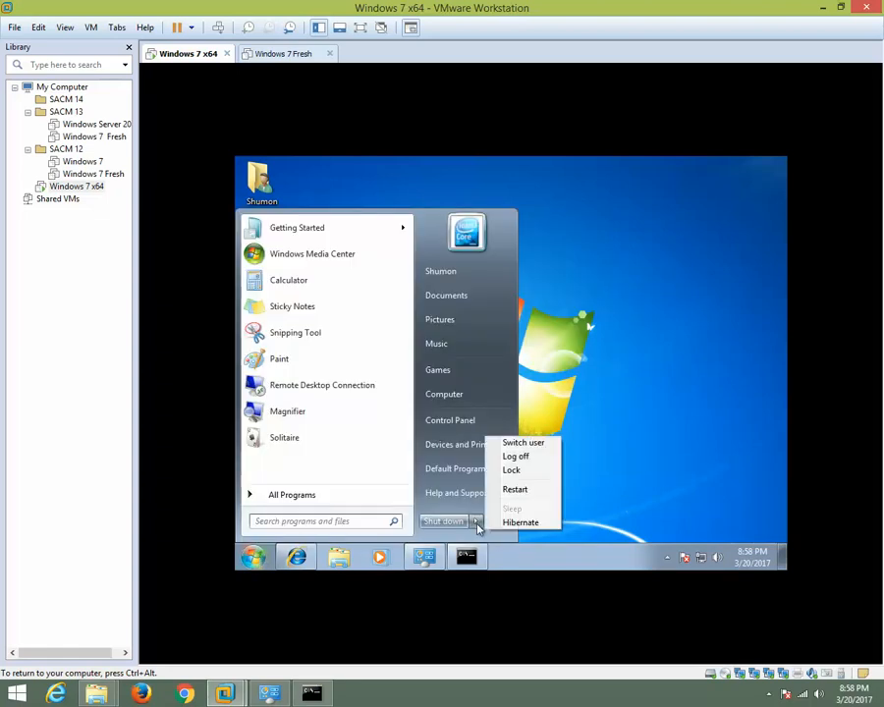
click(523, 458)
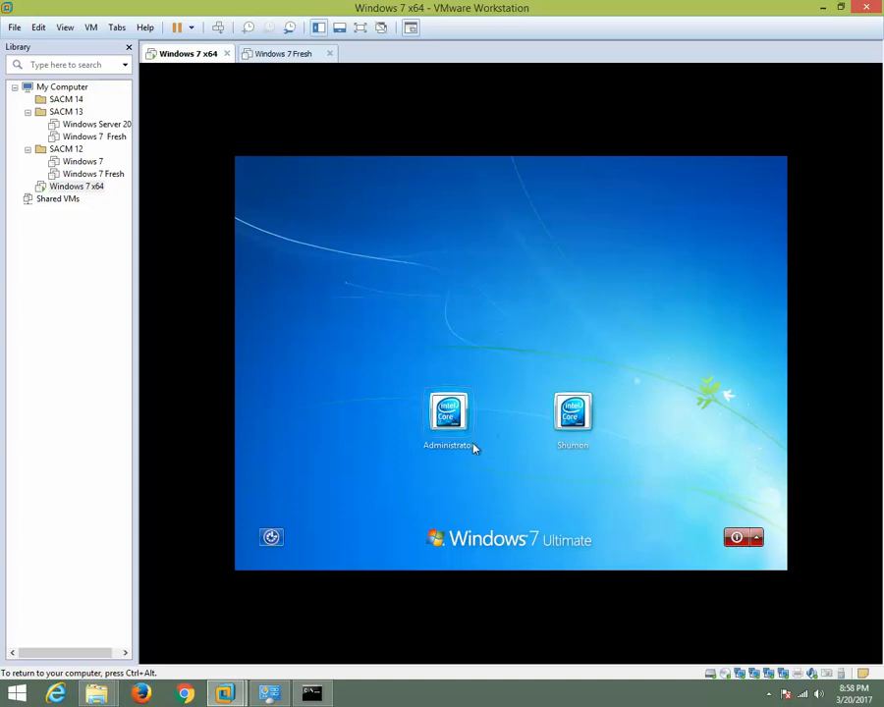
click(442, 426)
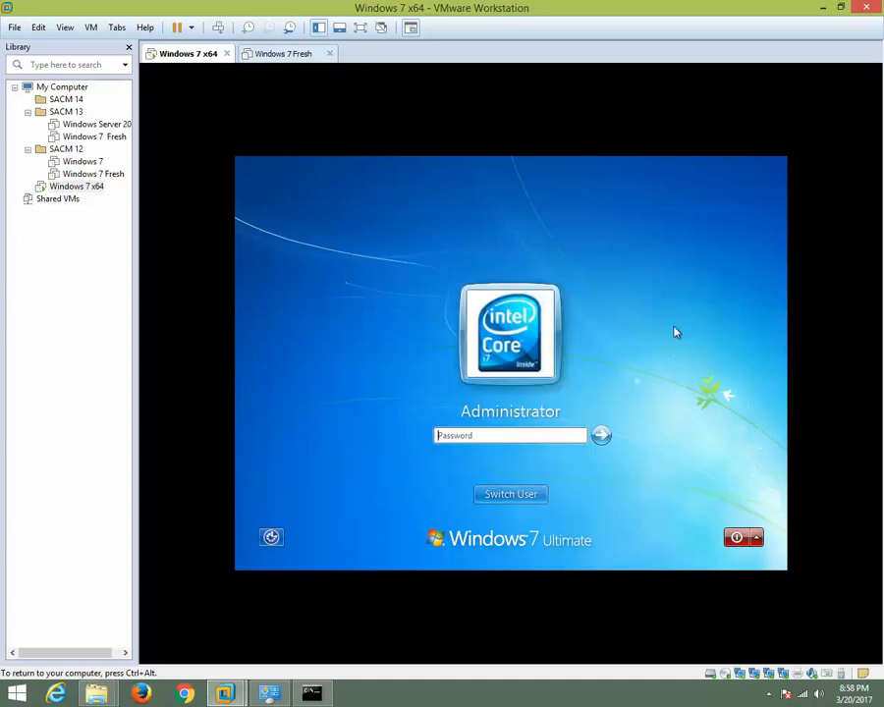
Return to the host's credentials prompt and sign in to 192.168.41.43 with another account, entering user name Administrator and its password.
click(823, 7)
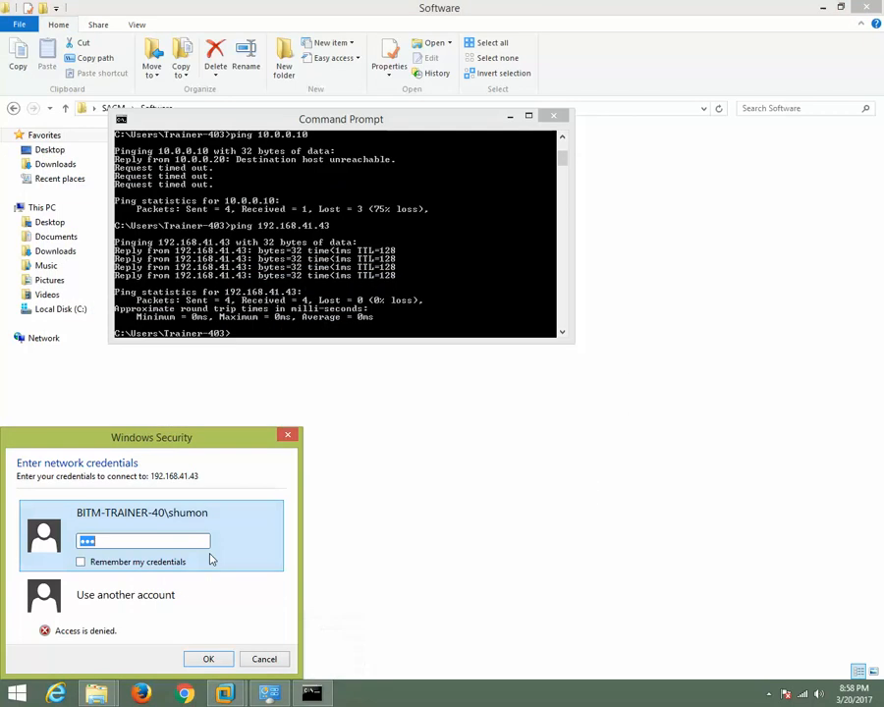
click(151, 596)
text(Admi)
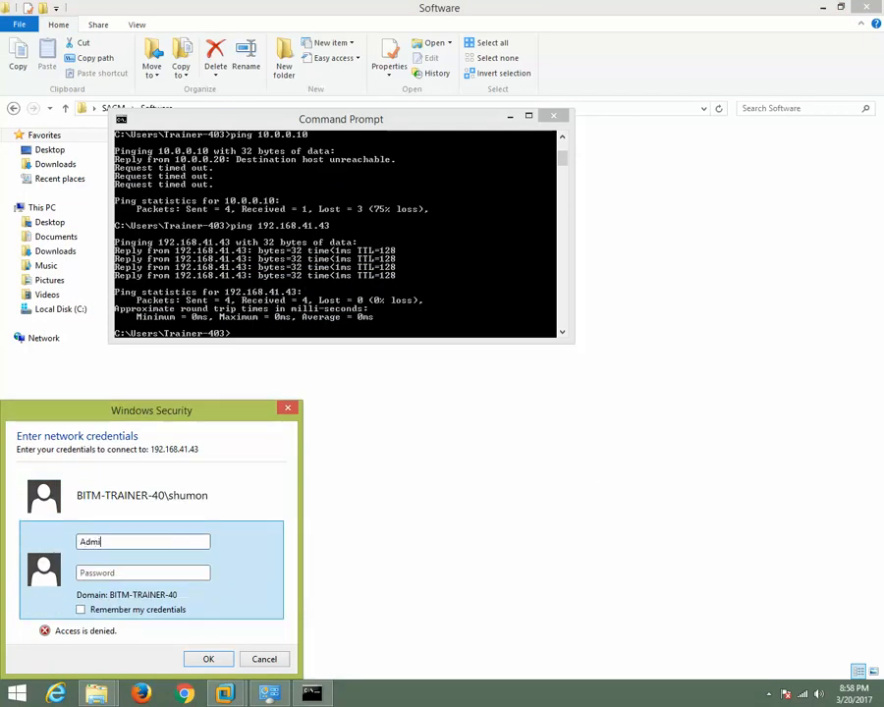
text(nistrator)
key(Tab)
text(••)
key(Return)
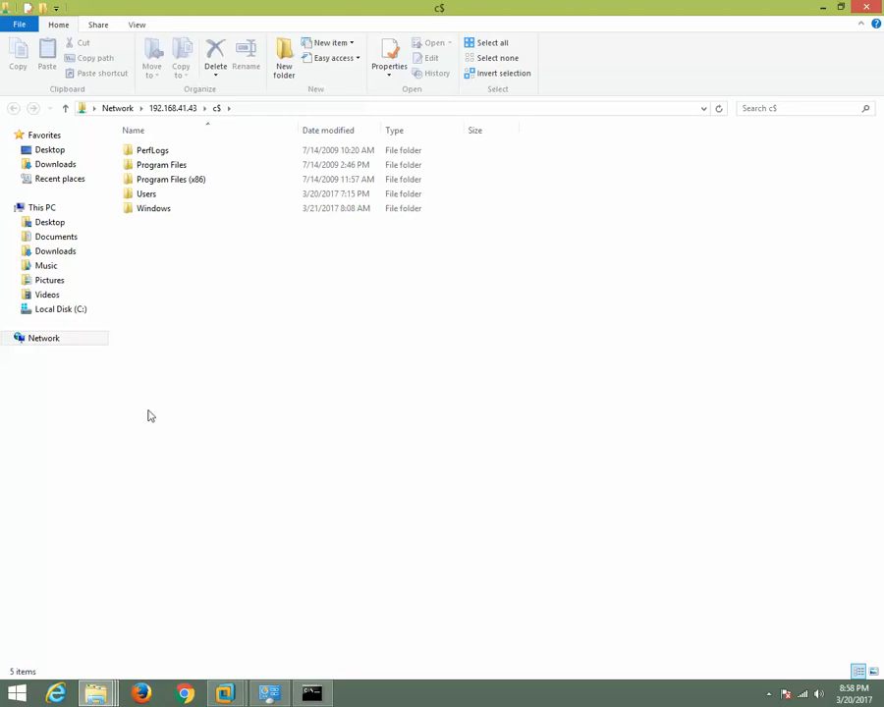
Open the guest user's Desktop folder inside Users on the c$ share.
double_click(154, 196)
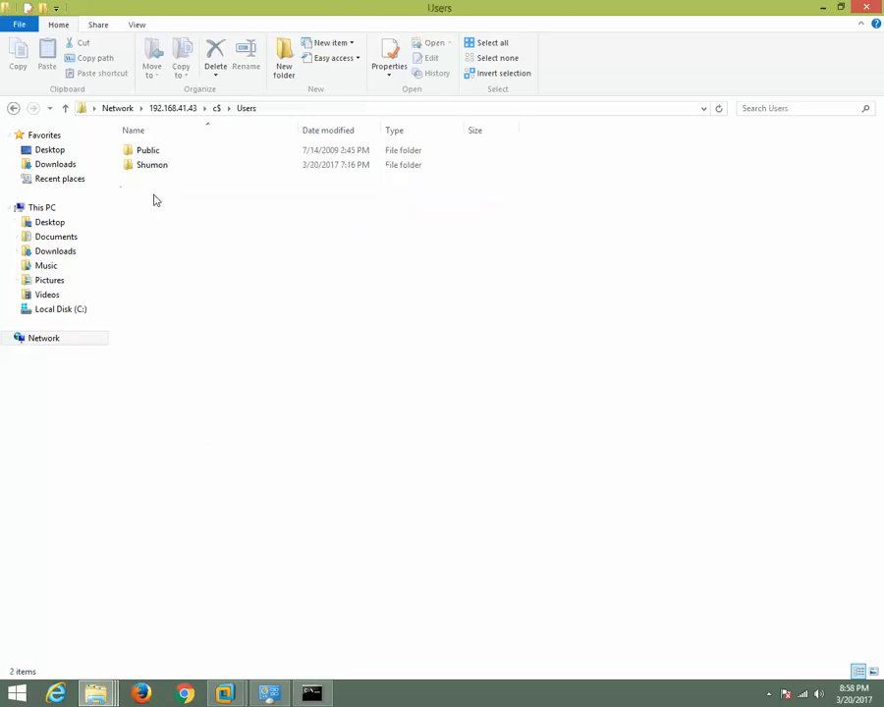
double_click(159, 167)
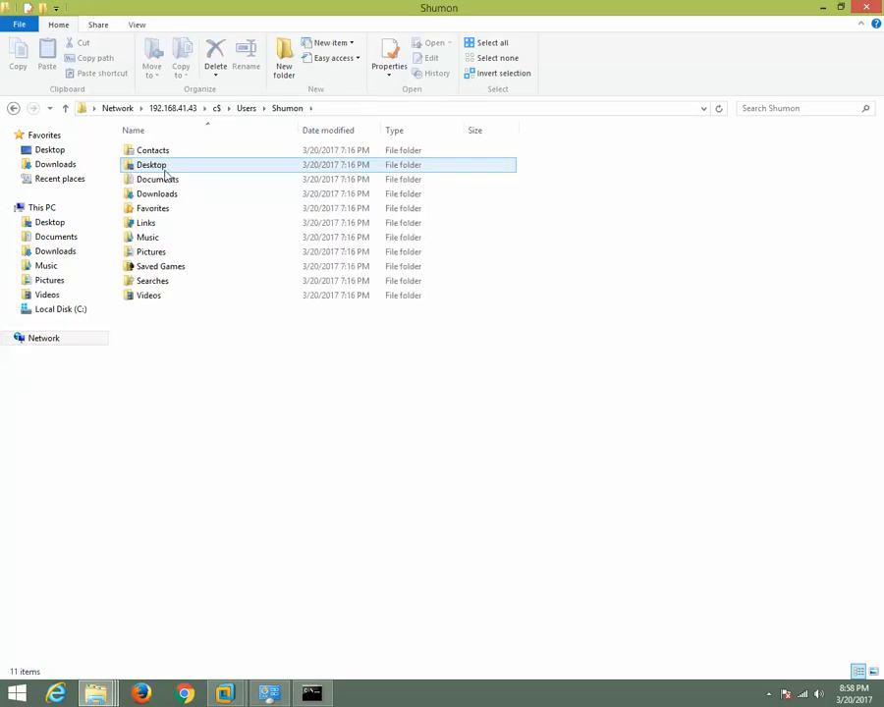
double_click(167, 171)
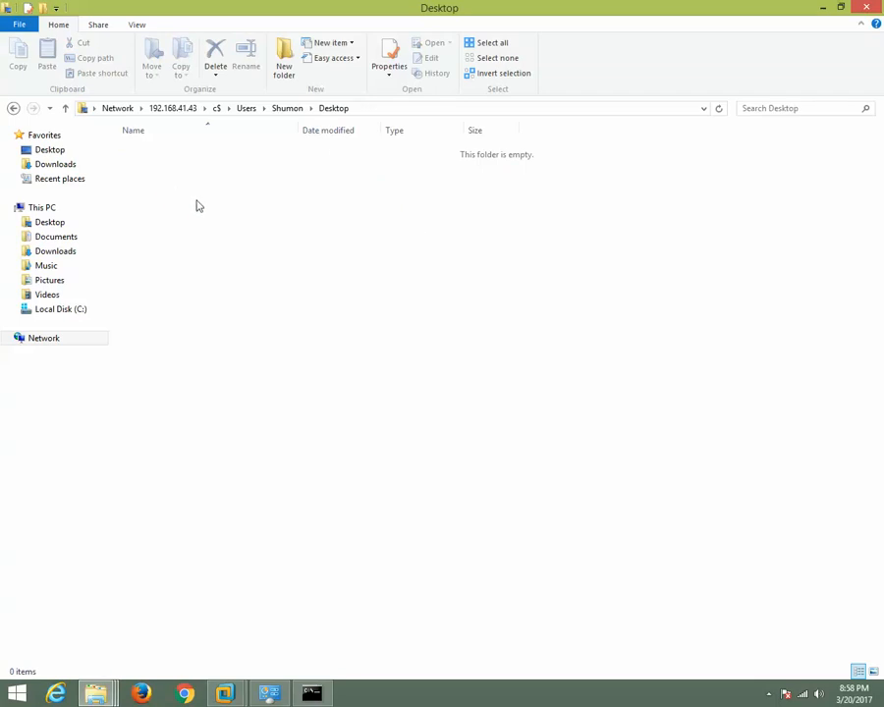
right_click(196, 204)
click(620, 436)
Switch to the host's Software folder window and copy the BGInfo folder.
mouse_move(109, 697)
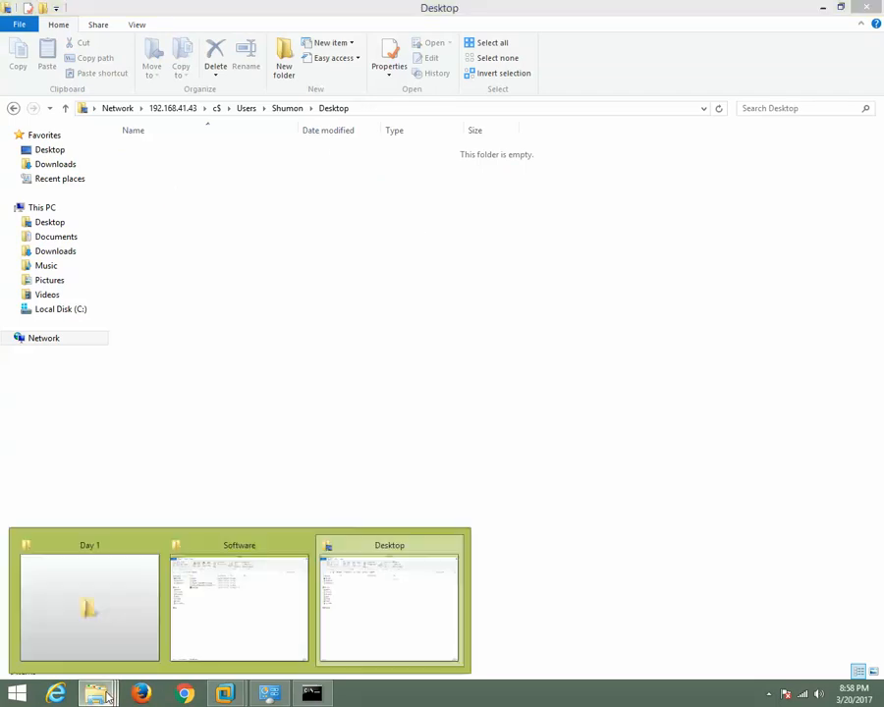
click(238, 570)
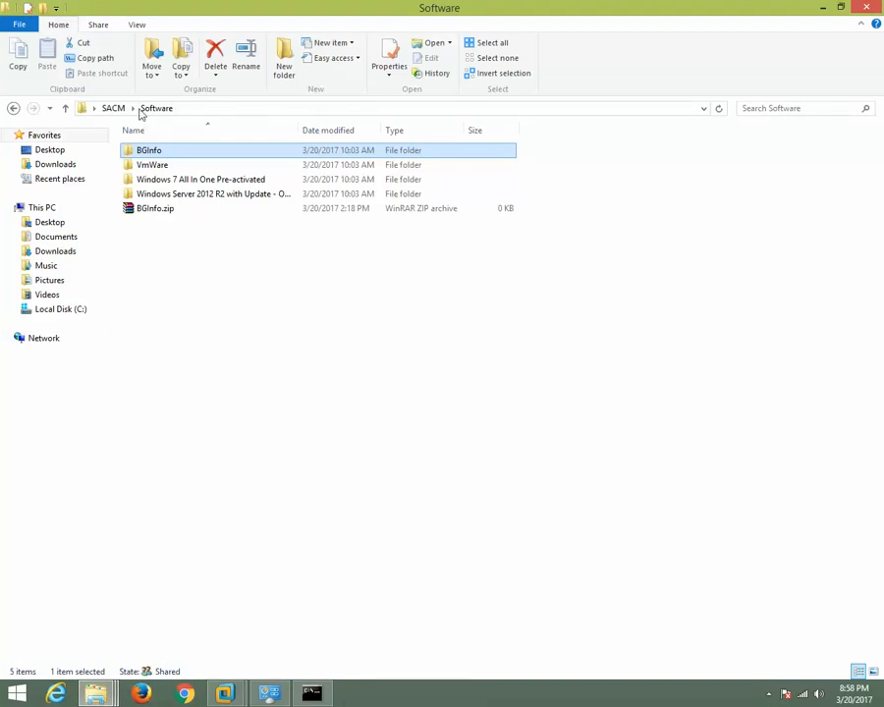
right_click(152, 154)
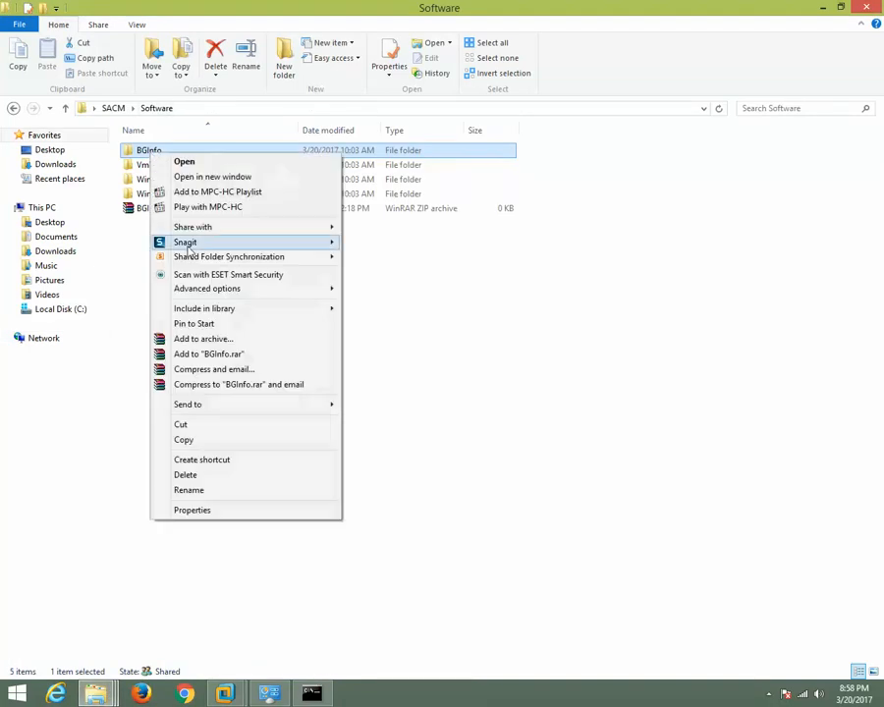
click(184, 440)
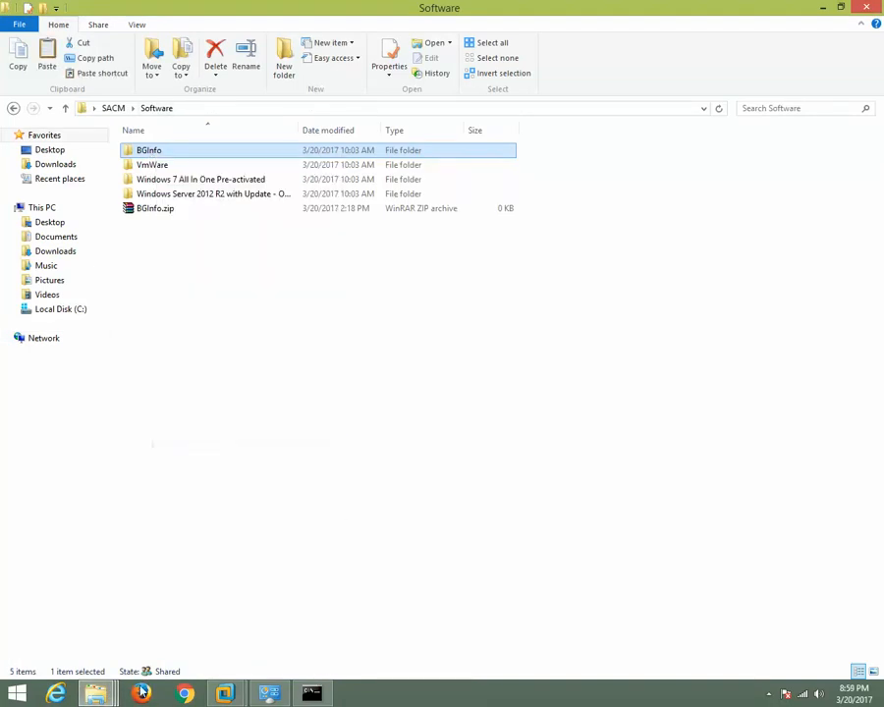
Return to the guest user's Desktop folder on the c$ share and paste the BGInfo folder there.
click(100, 695)
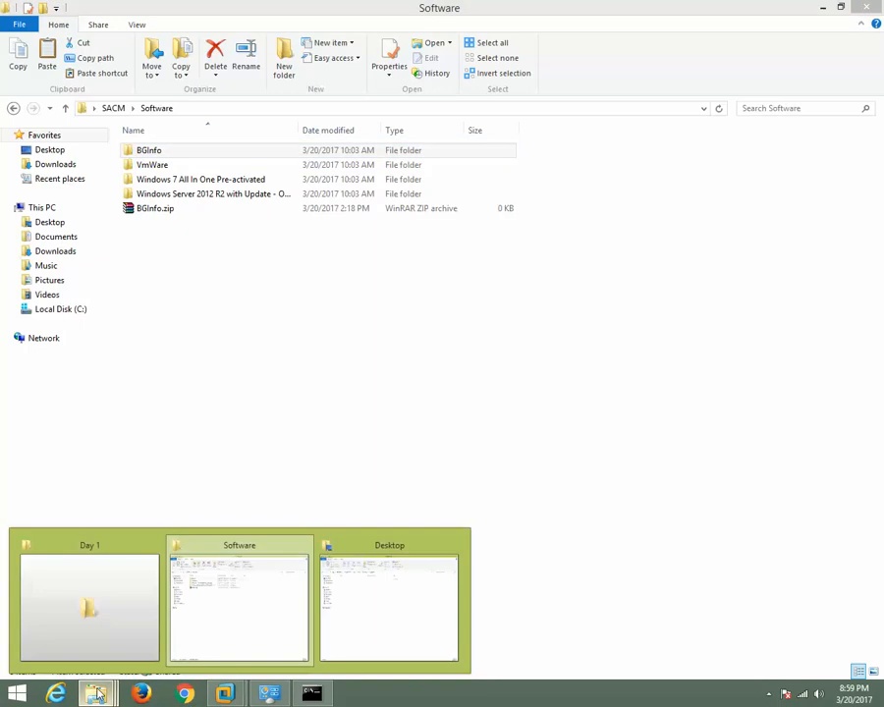
click(352, 604)
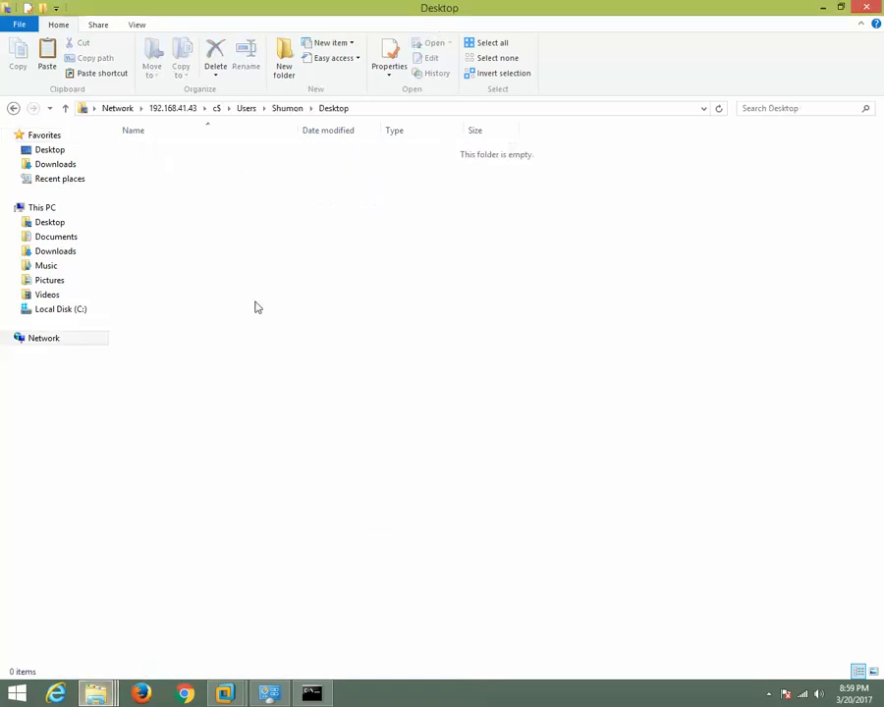
right_click(228, 233)
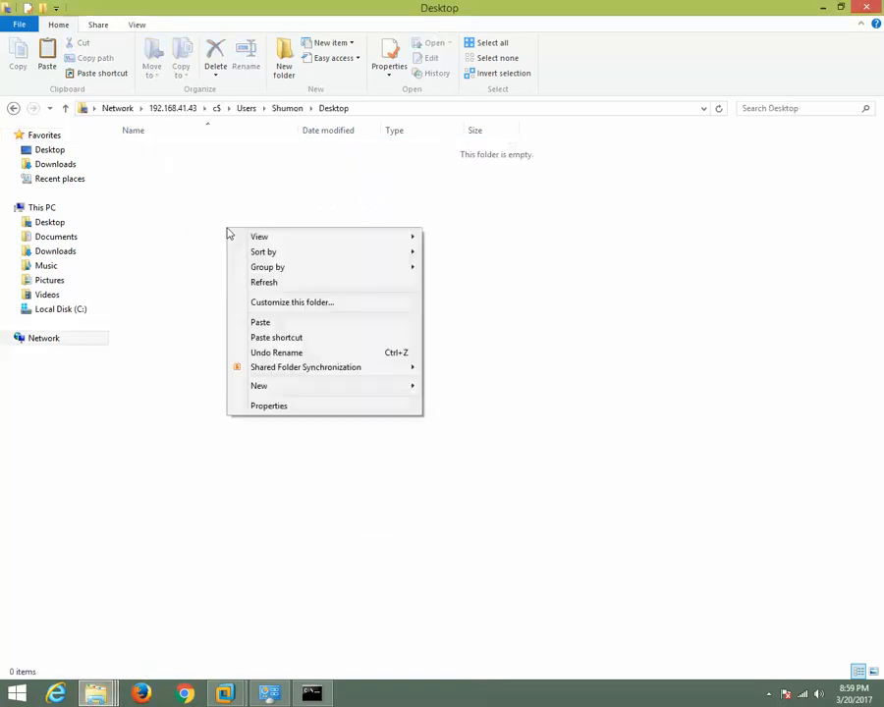
click(263, 323)
click(266, 324)
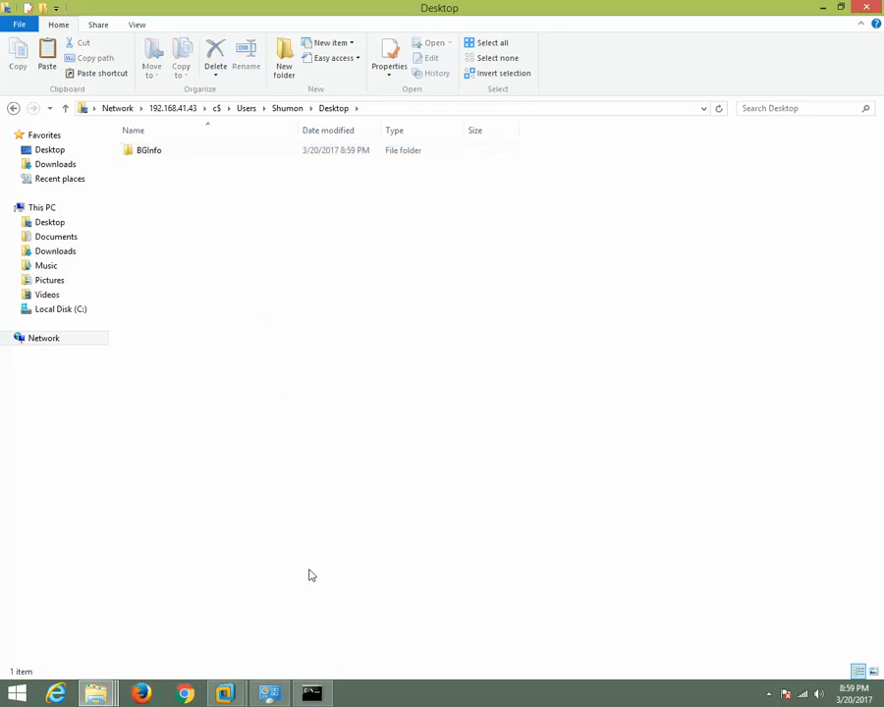
Switch to VMware Workstation and close the Windows 7 Fresh virtual machine's tab.
mouse_move(234, 695)
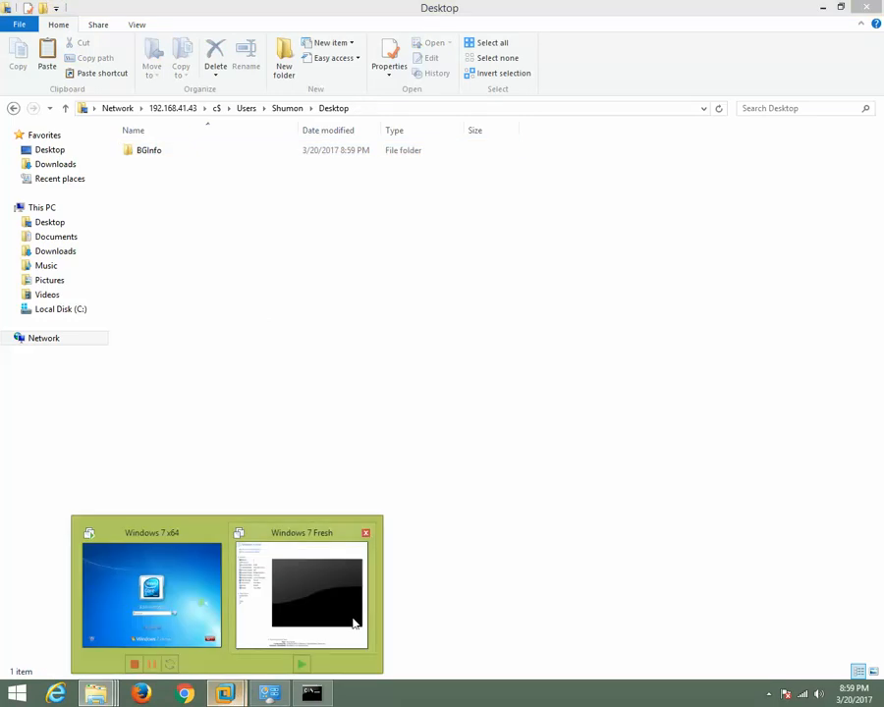
click(333, 587)
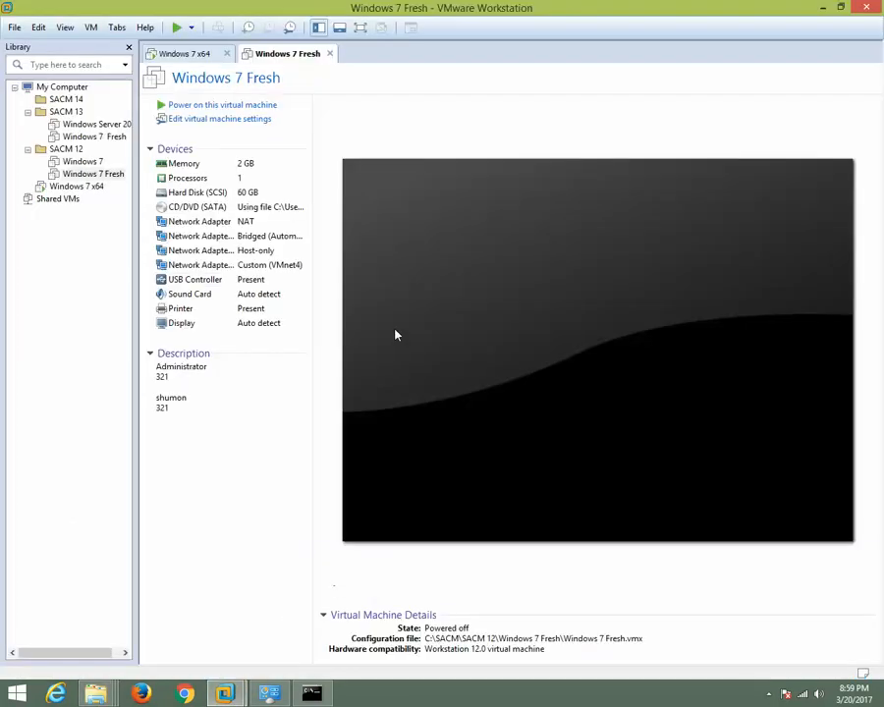
click(329, 54)
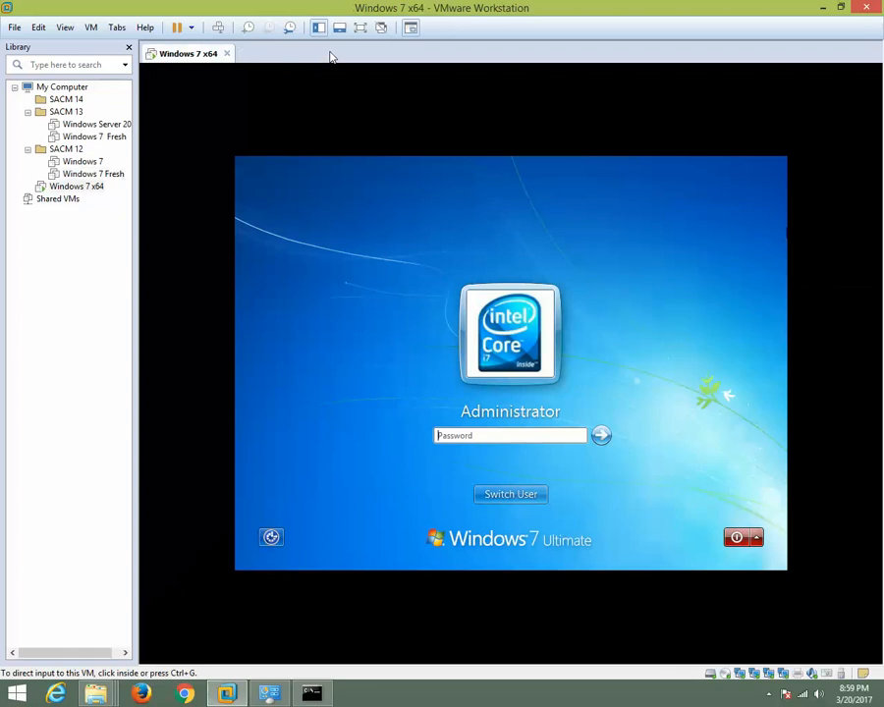
Switch the guest's sign-in from Administrator to the regular user account and sign in with that account's password.
click(509, 500)
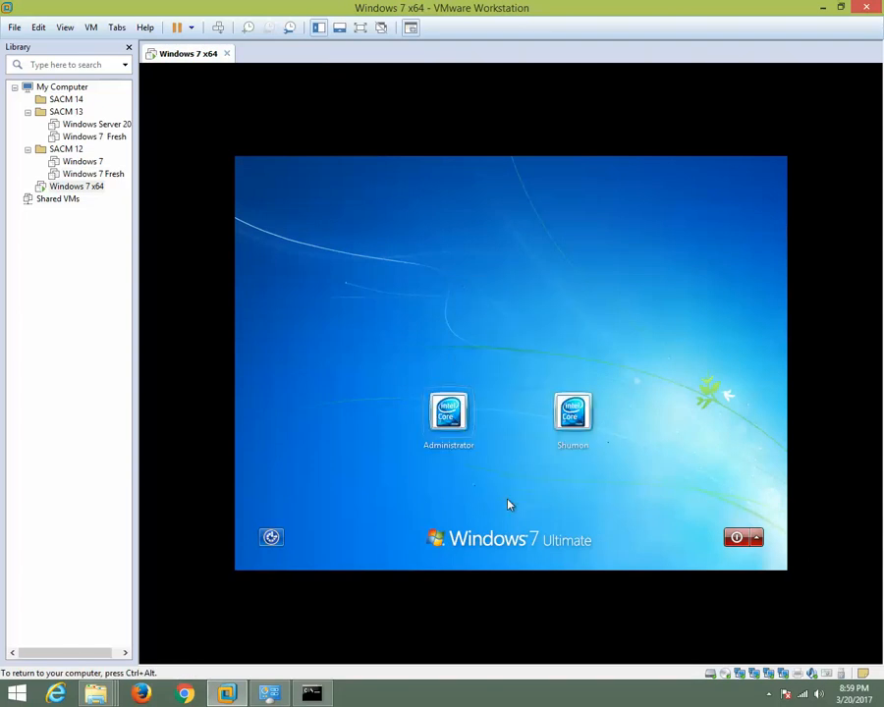
click(574, 417)
text(••)
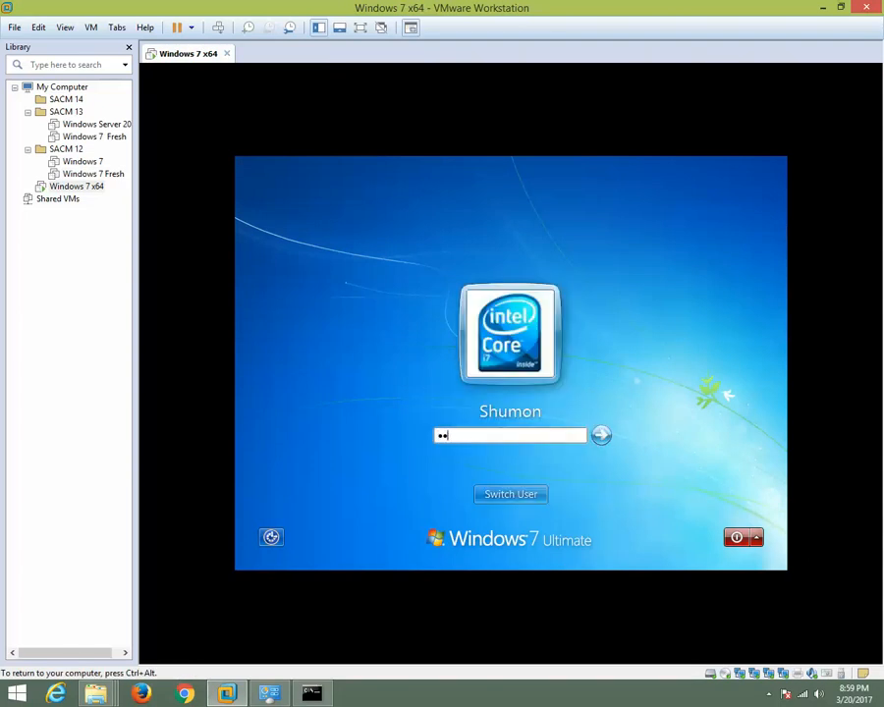
key(Return)
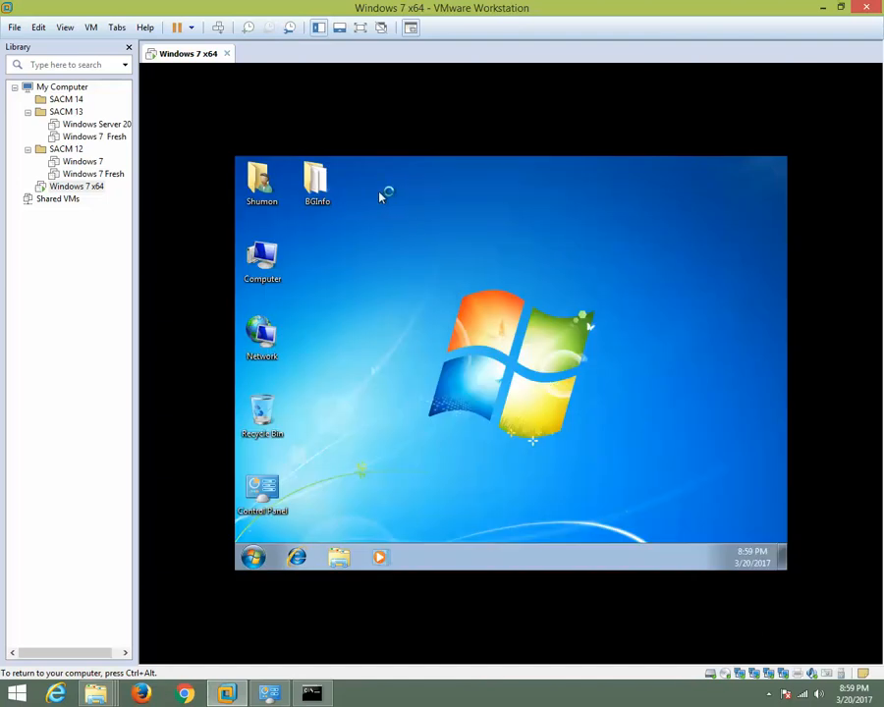
Open Computer Management on the guest and examine the active sessions under Shared Folders.
click(331, 185)
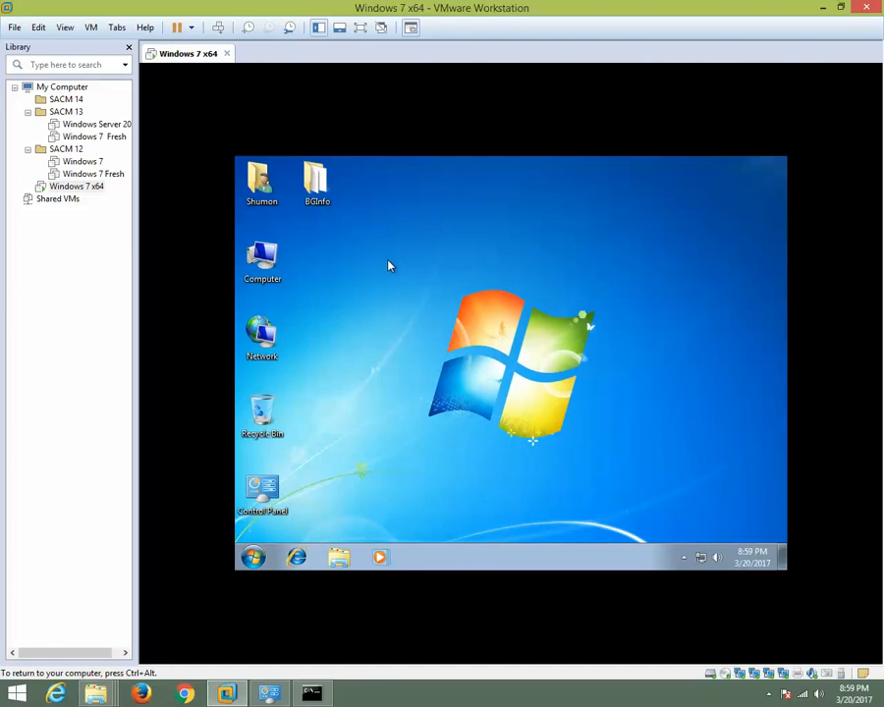
right_click(265, 263)
click(305, 286)
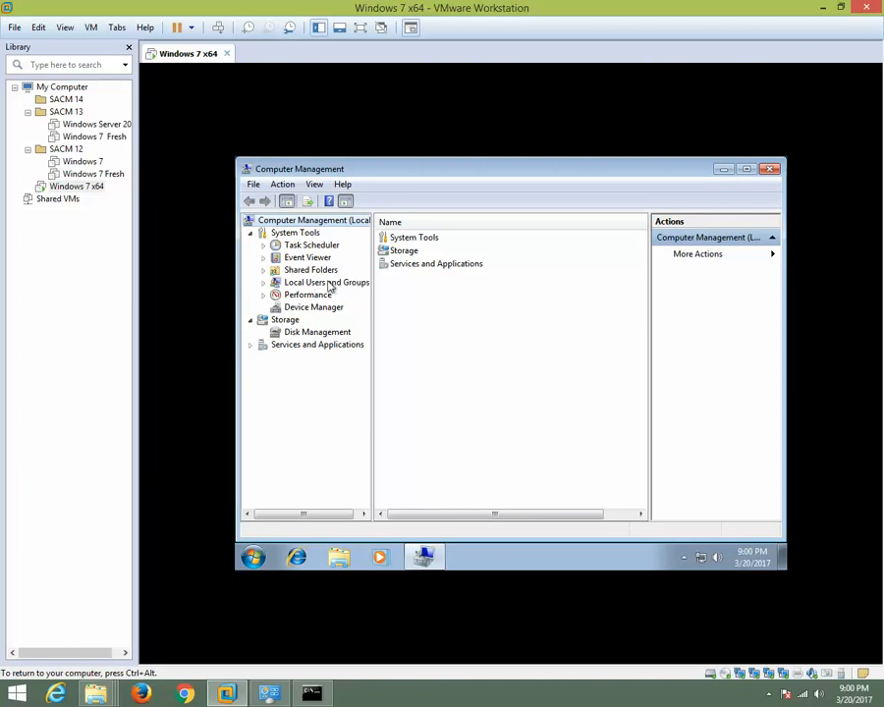
click(320, 274)
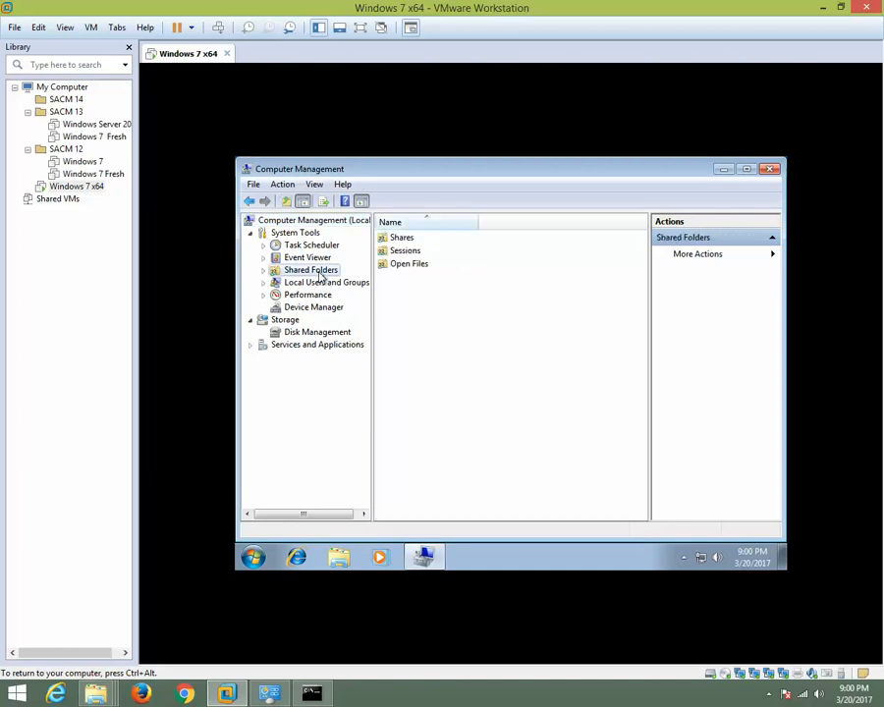
double_click(398, 254)
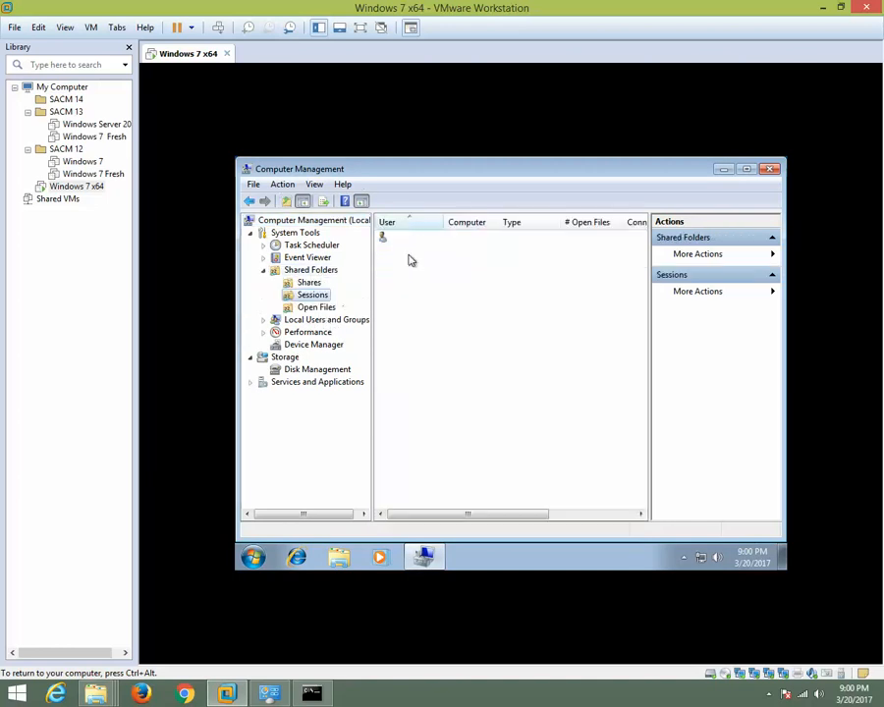
click(748, 172)
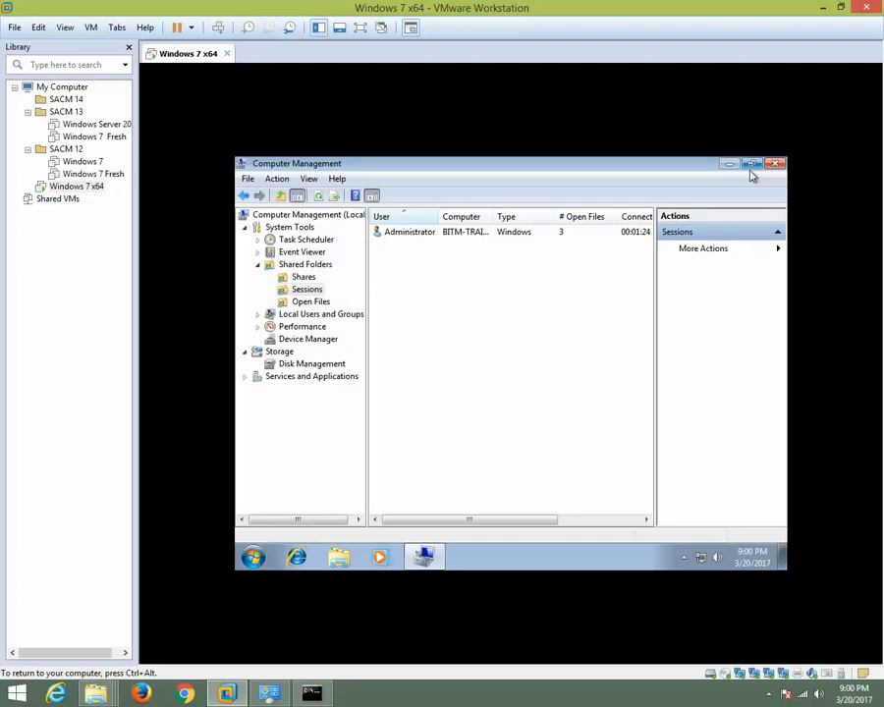
click(423, 242)
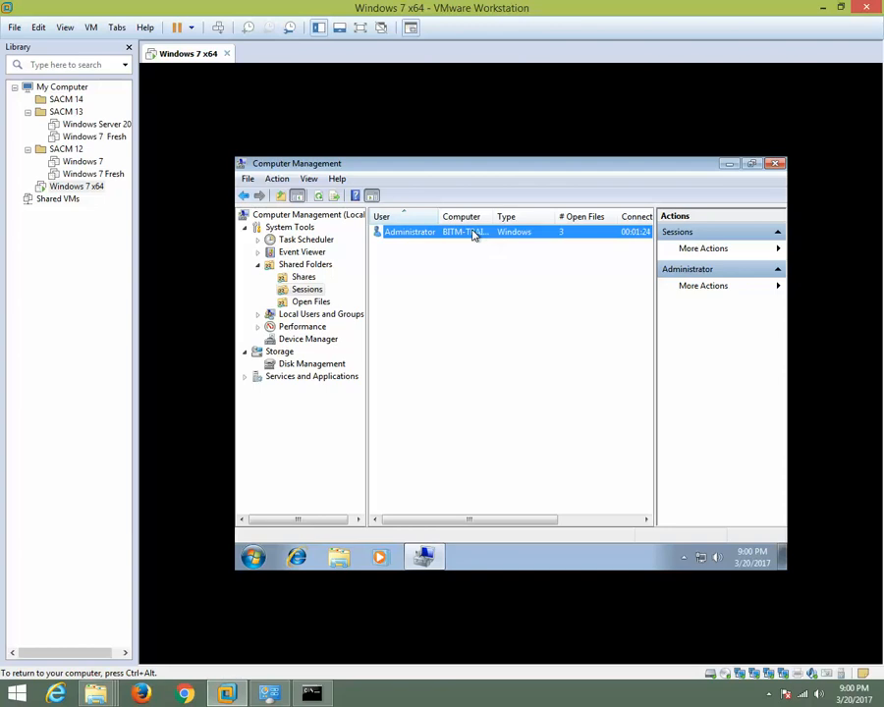
drag(438, 218, 436, 218)
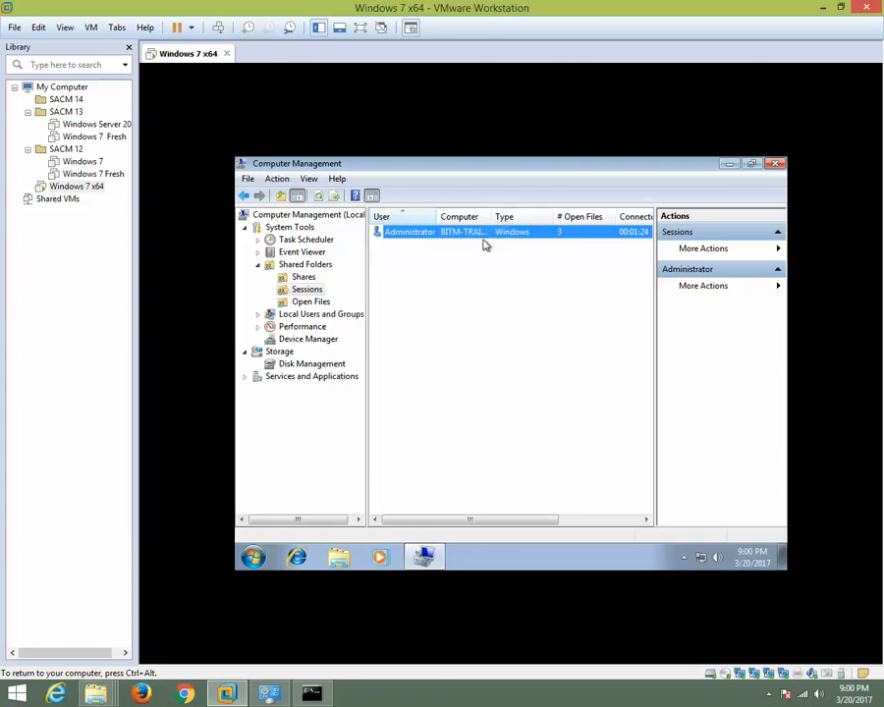
click(306, 290)
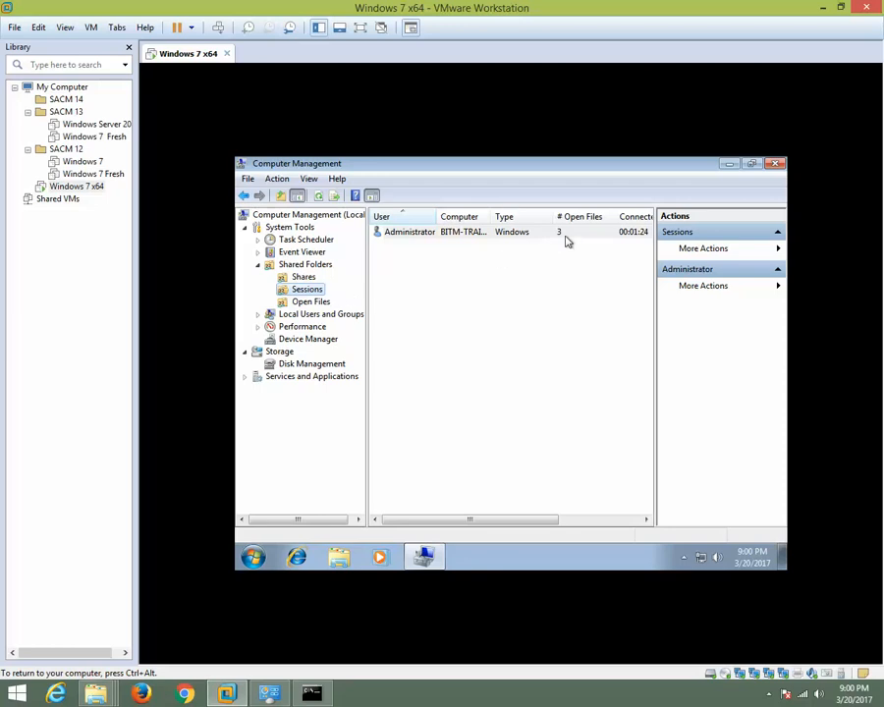
View the guest's open shared files and close Computer Management.
click(314, 304)
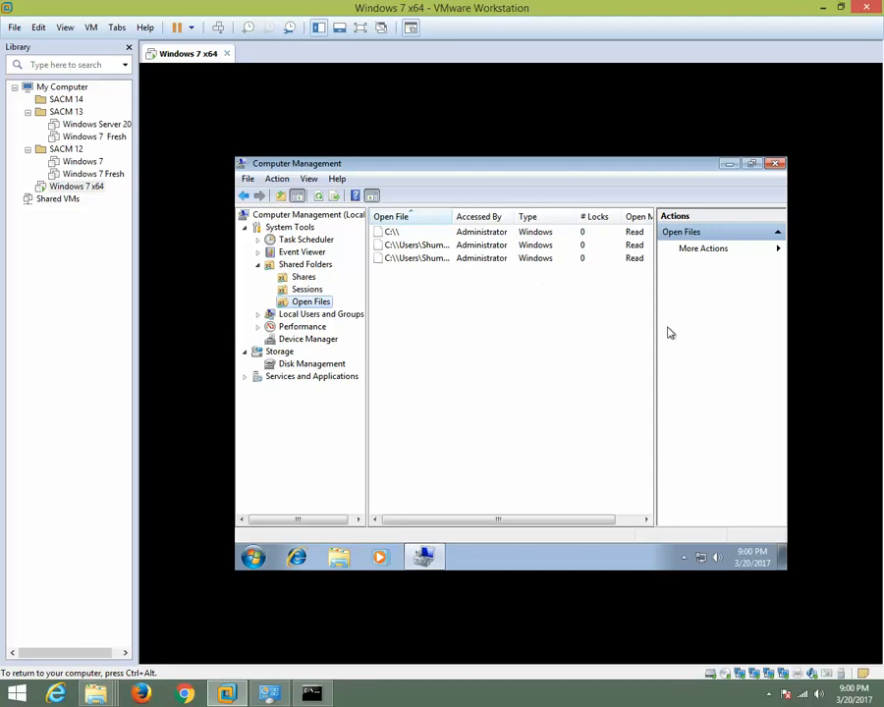
click(775, 164)
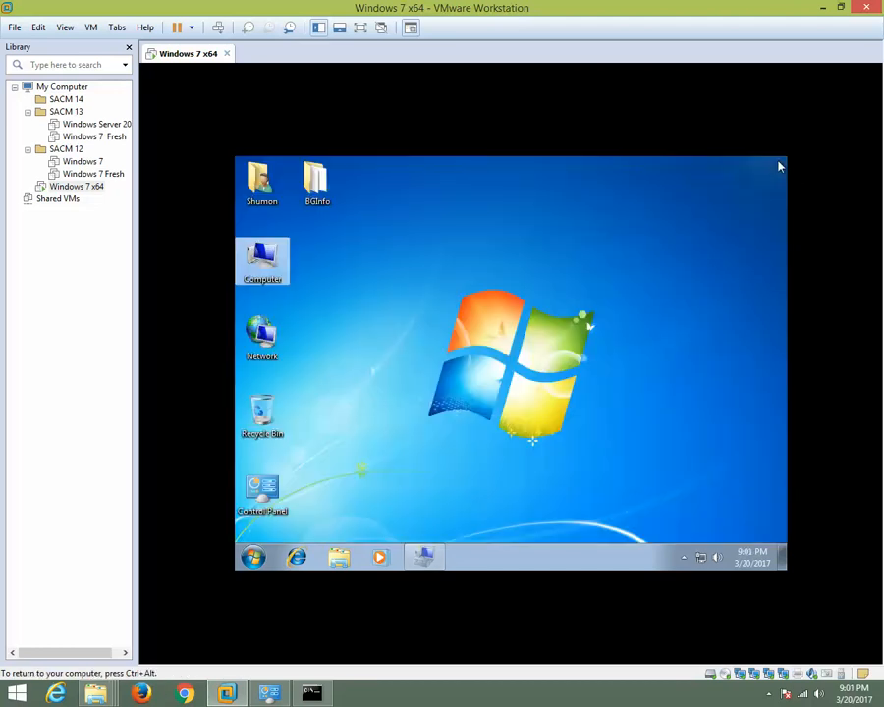
click(449, 285)
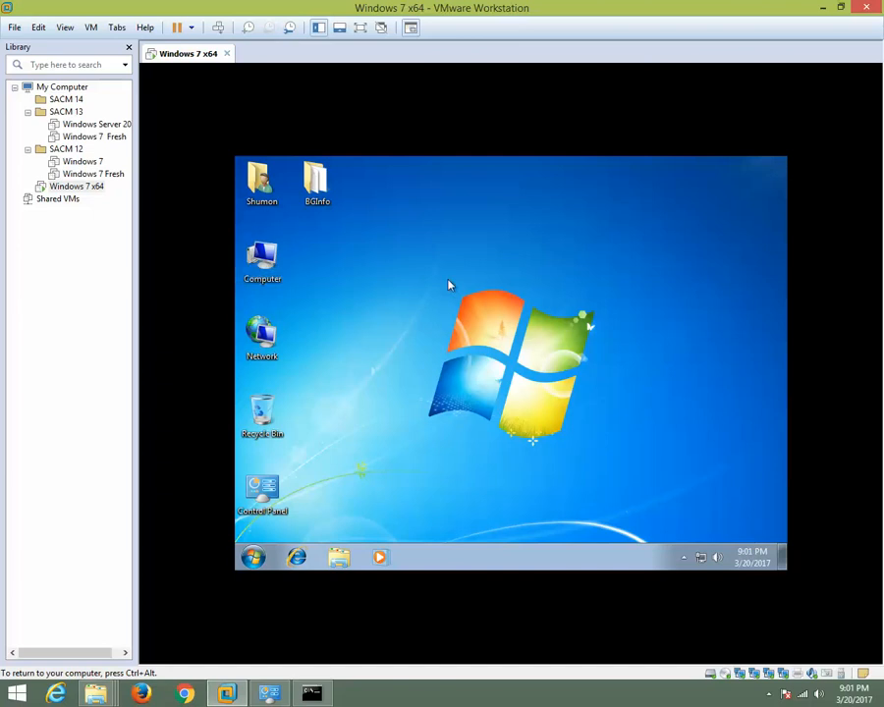
right_click(458, 218)
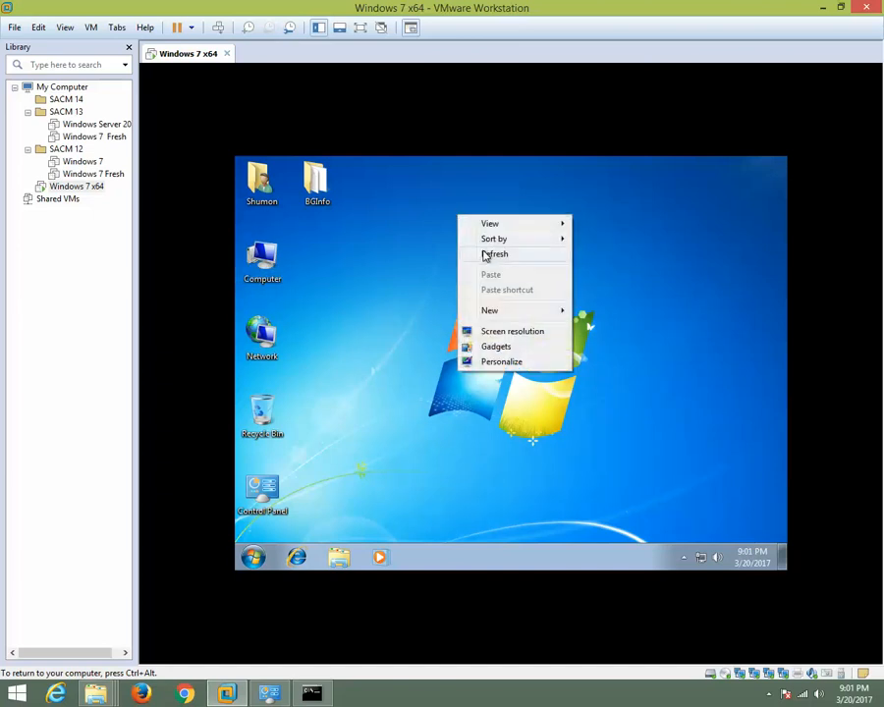
click(483, 253)
right_click(473, 210)
click(500, 251)
right_click(479, 201)
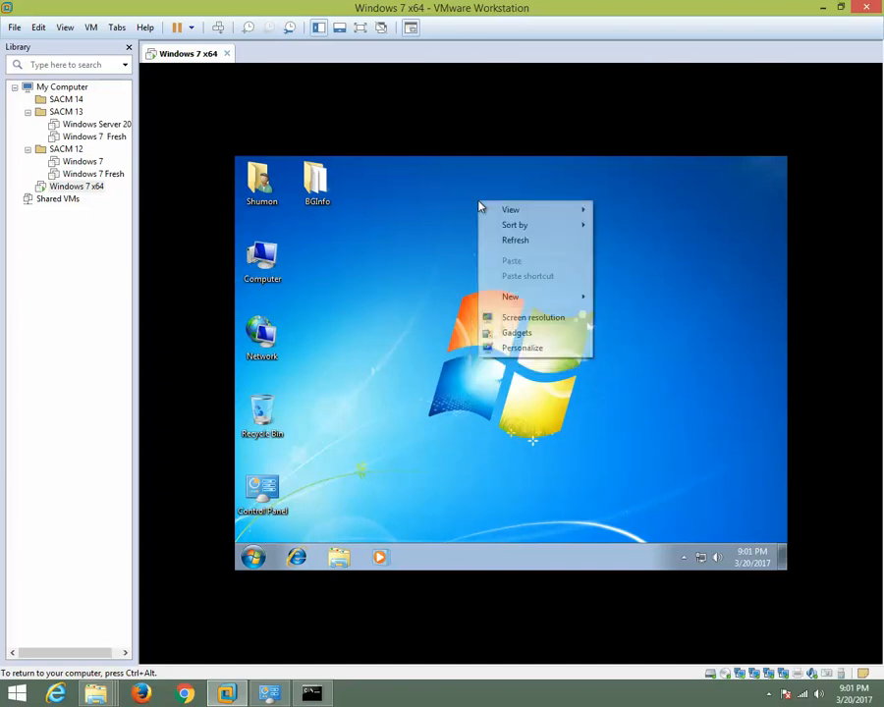
click(506, 243)
right_click(465, 177)
click(491, 216)
right_click(469, 180)
click(493, 221)
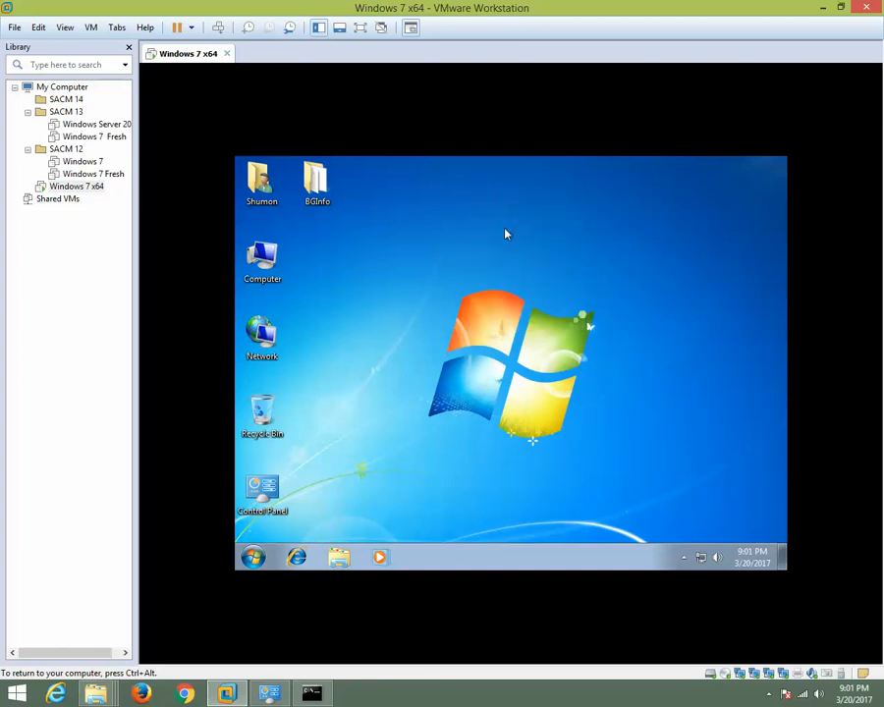
right_click(463, 198)
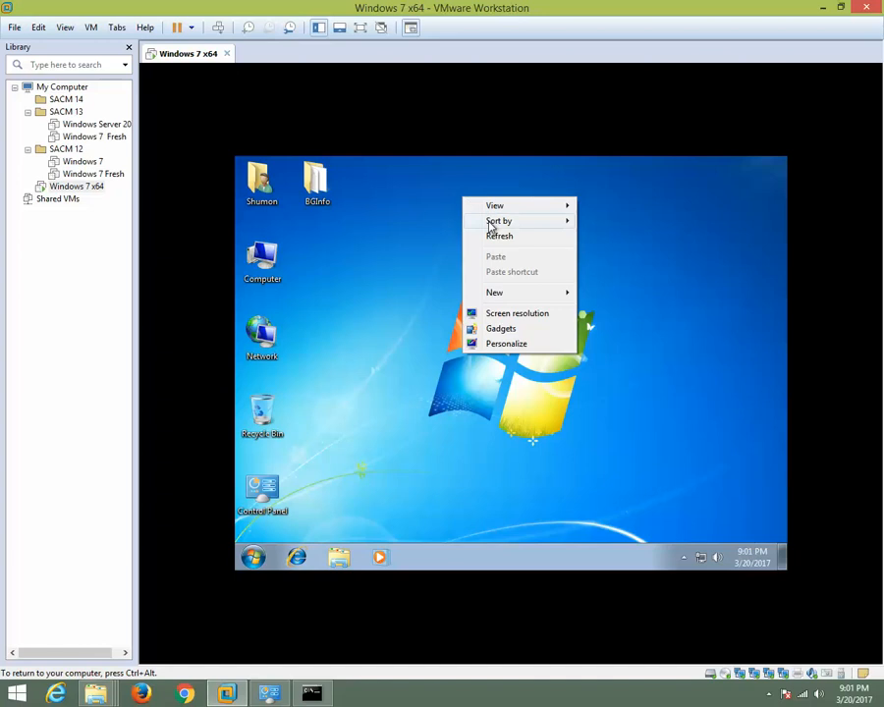
click(495, 236)
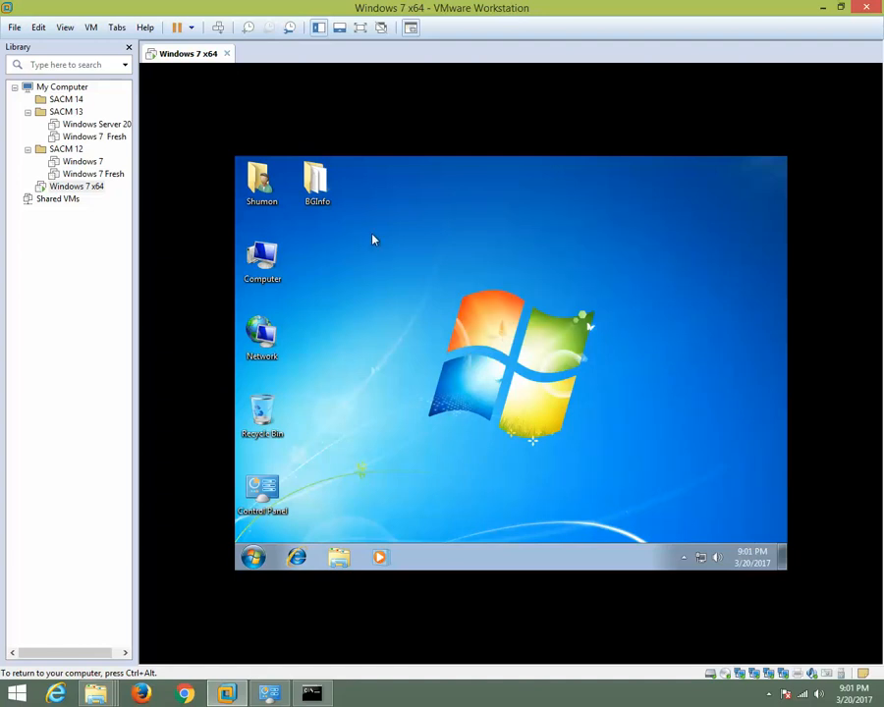
Run Bginfo from the BGInfo folder on the guest desktop and accept its license agreement.
double_click(324, 181)
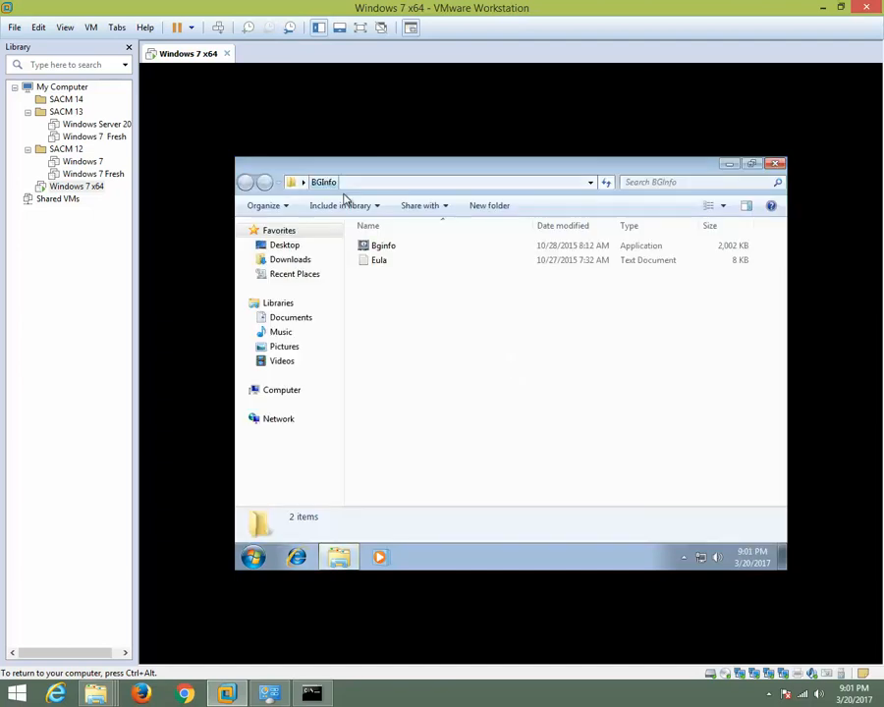
double_click(384, 245)
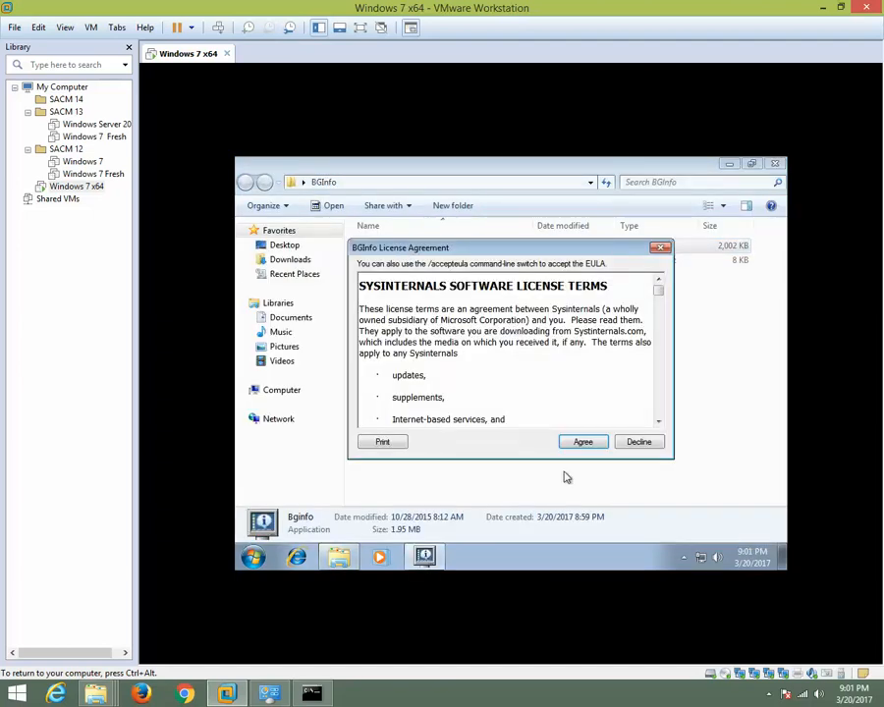
click(584, 442)
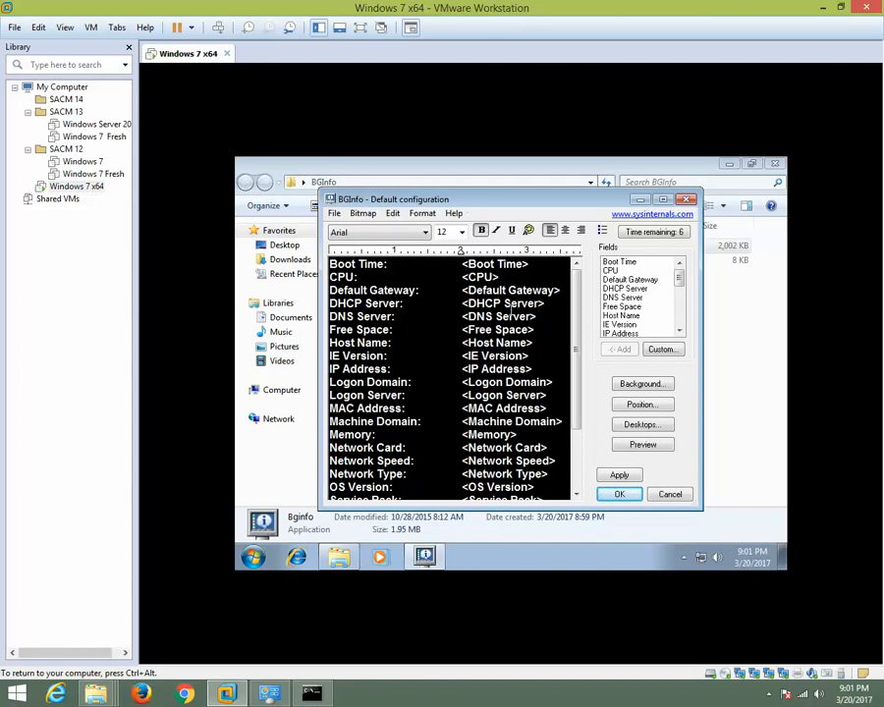
Delete the Boot Time, CPU, Default Gateway, DHCP Server and IE Version entries from the BGInfo text.
drag(330, 264, 547, 304)
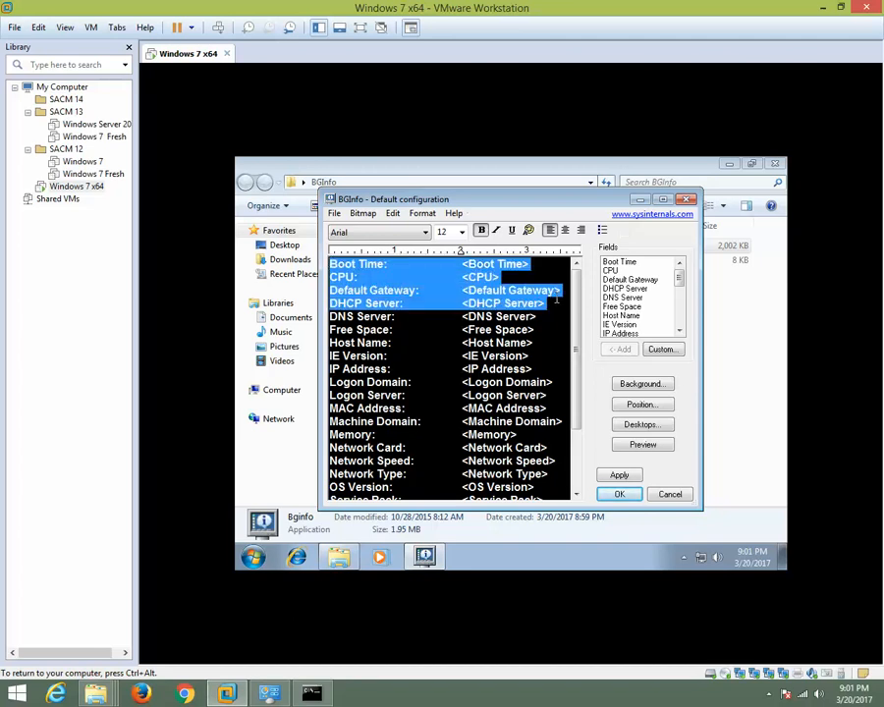
key(Delete)
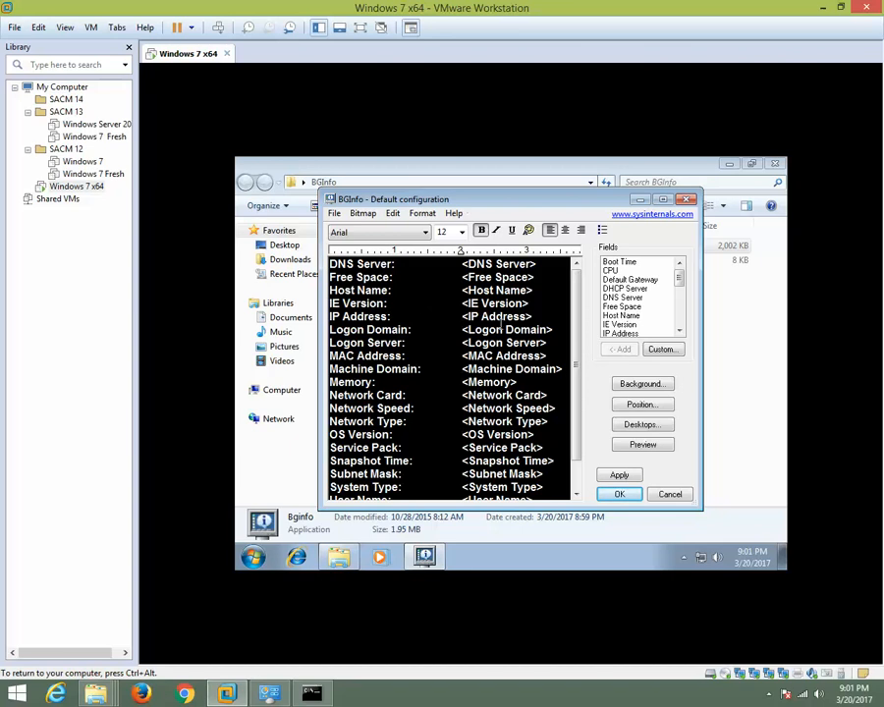
drag(535, 304, 328, 304)
key(Delete)
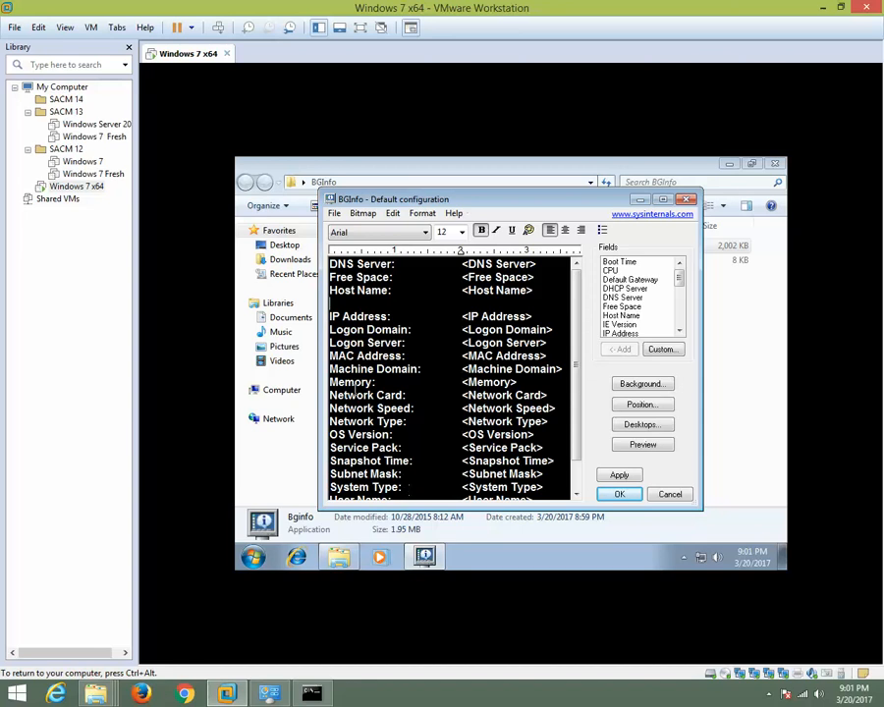
Delete the Logon Domain entry and everything from Logon Server through Volumes, and remove the blank line above IP Address.
click(324, 335)
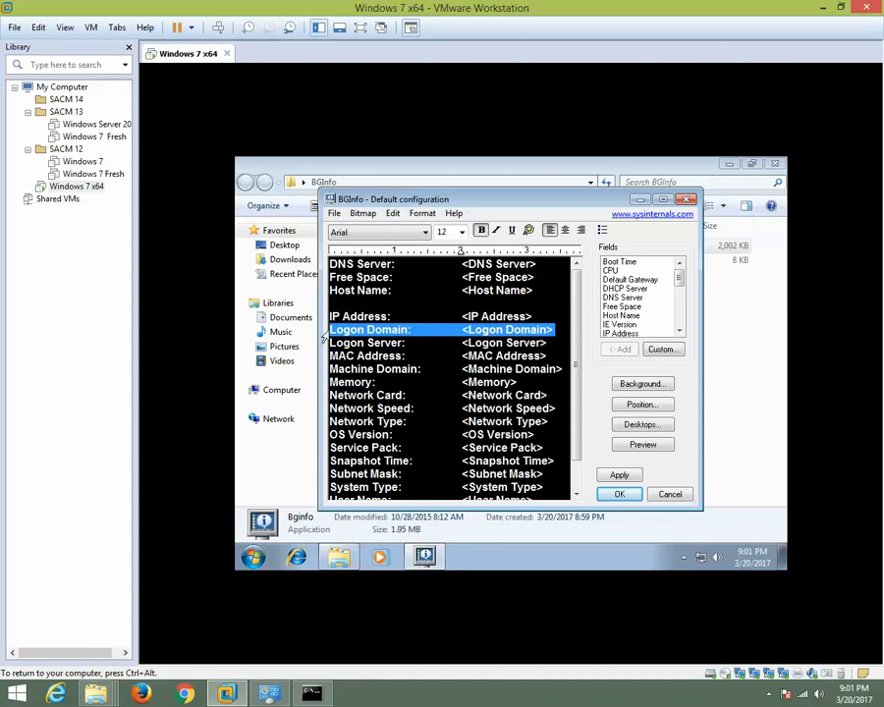
key(Delete)
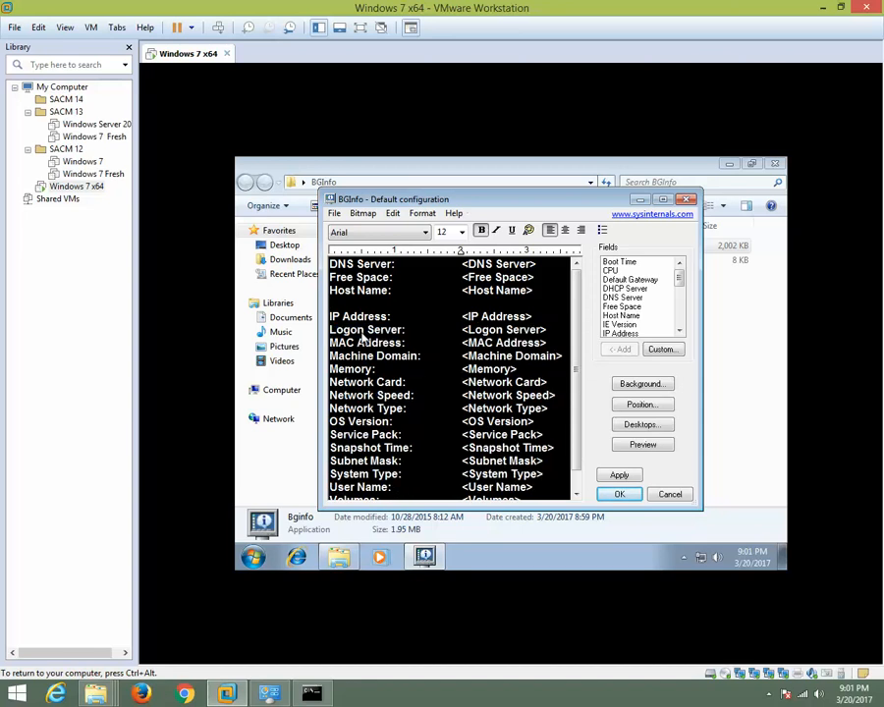
key(shift+Down)
key(shift+Down)
key(shift+Down)
key(shift+Down)
key(shift+Down)
key(shift+Down)
key(shift+Down)
key(shift+Down)
key(shift+Down)
key(shift+Down)
key(shift+Down)
key(shift+Down)
key(shift+Down)
key(shift+Down)
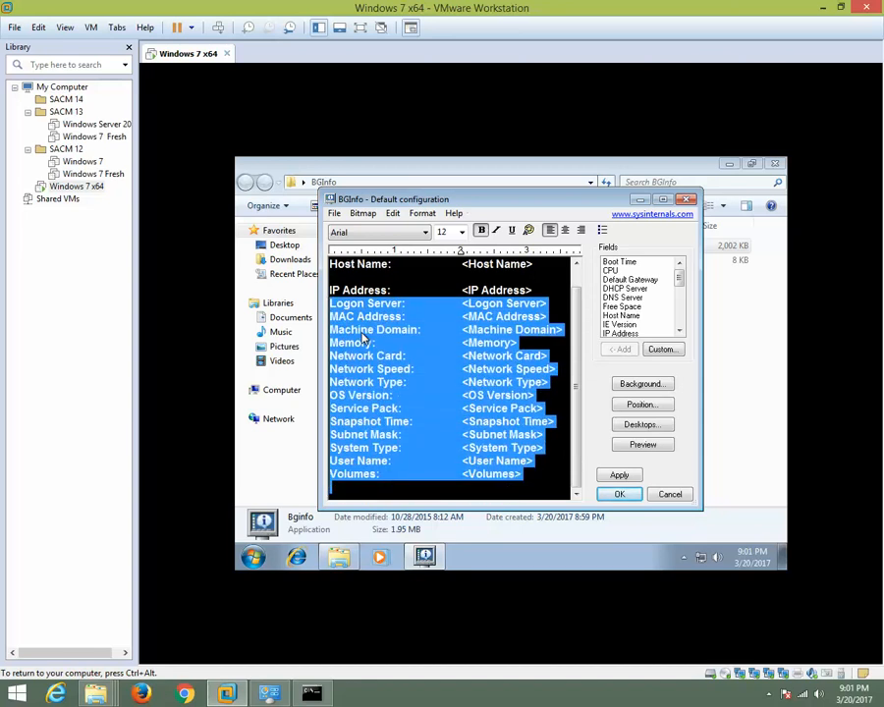
key(Delete)
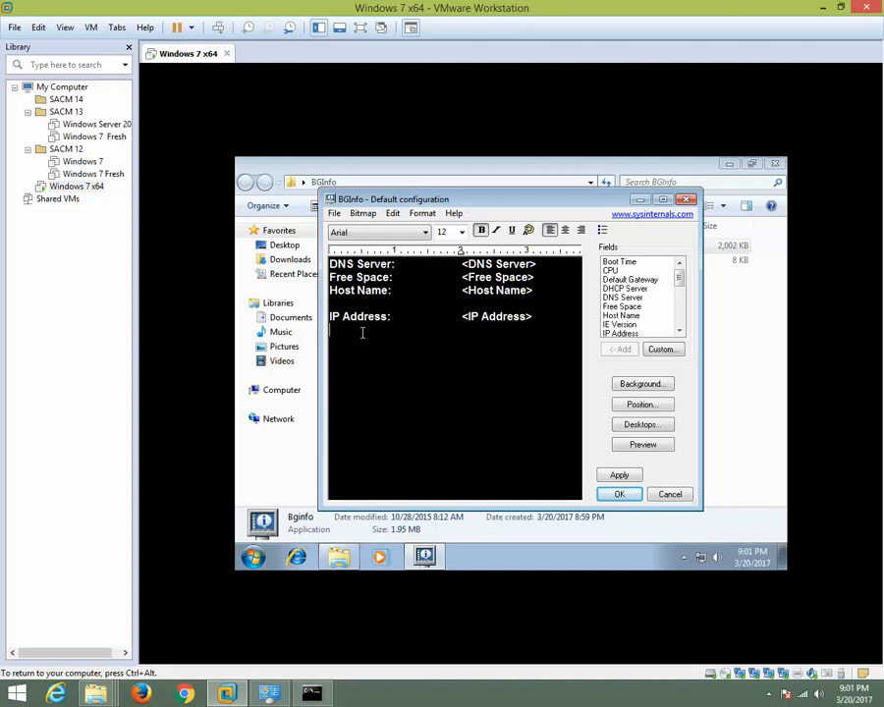
key(Up)
key(BackSpace)
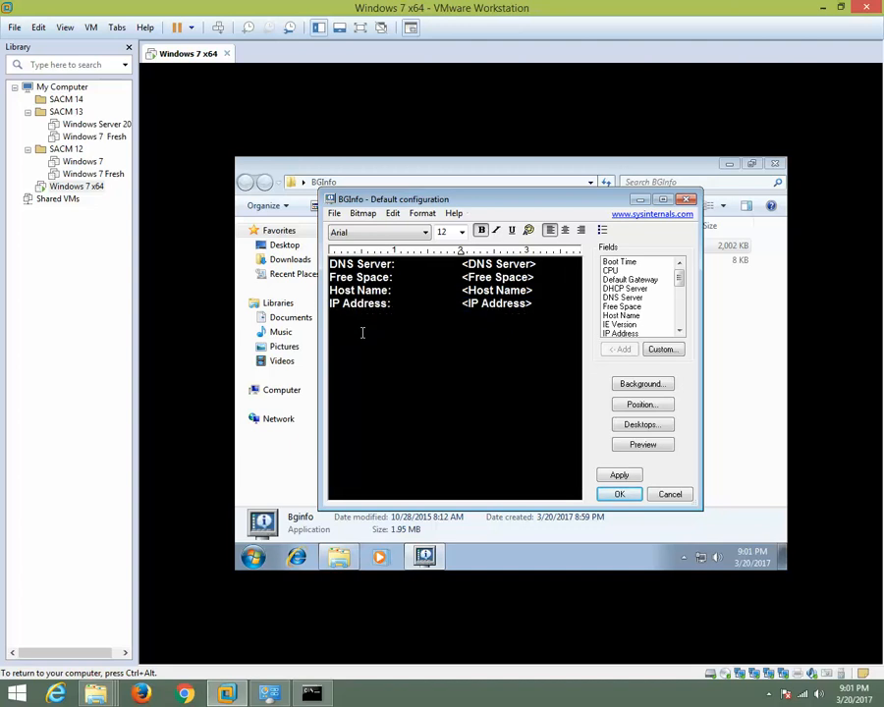
Delete the Free Space and Host Name entries from the BGInfo text.
key(Delete)
key(Delete)
key(Delete)
key(Delete)
key(Delete)
key(Delete)
key(Delete)
key(Delete)
key(Delete)
key(Delete)
key(Delete)
key(Delete)
key(Delete)
key(Delete)
key(Delete)
key(Delete)
key(Delete)
key(Delete)
key(Delete)
key(Delete)
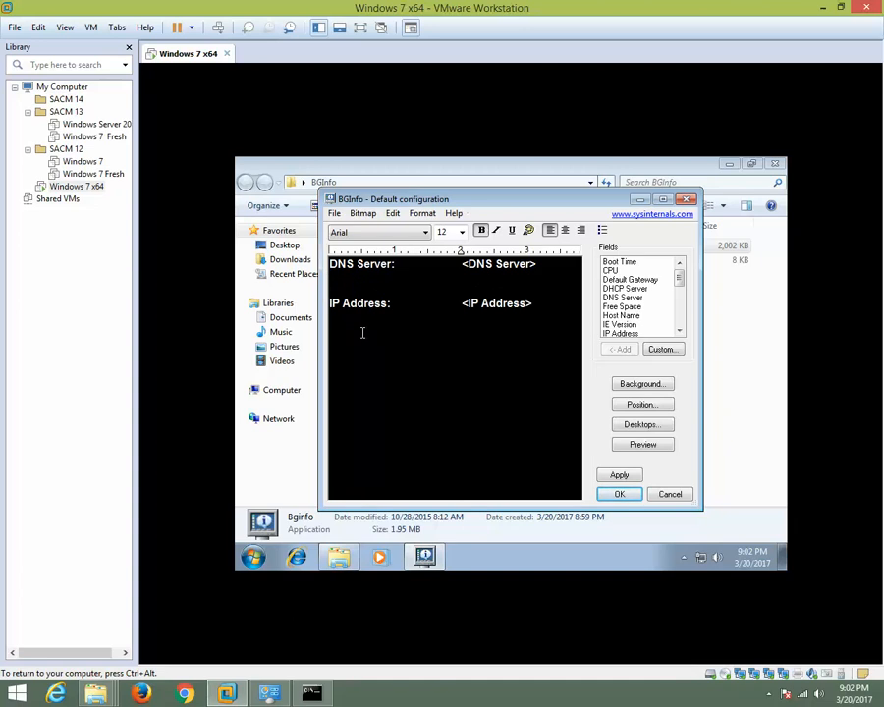
Undo the deletion of the Host Name entry and remove the blank line between DNS Server and Host Name.
key(ctrl+z)
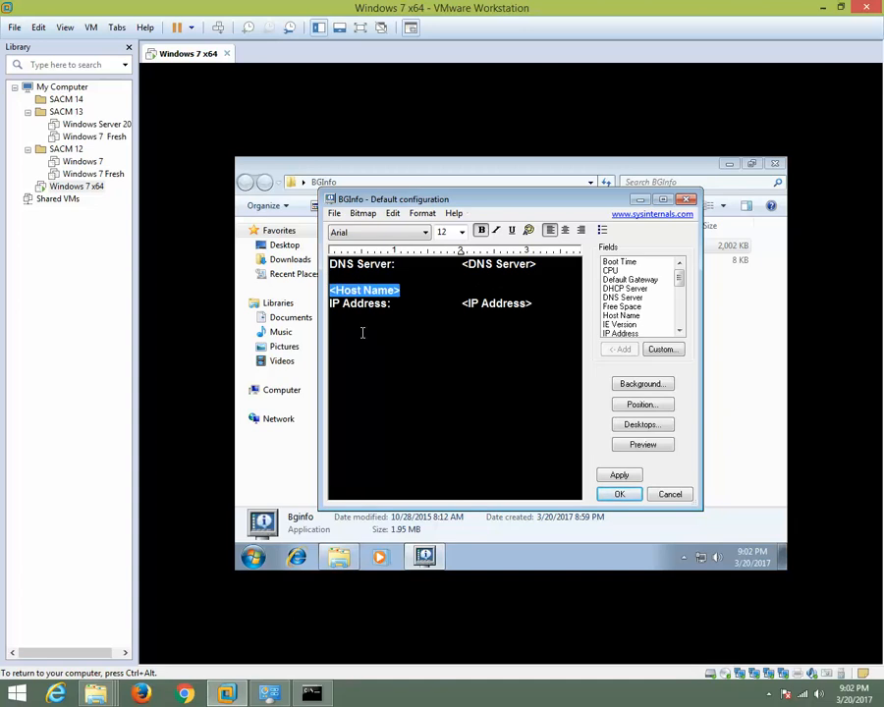
key(ctrl+z)
text(Name:)
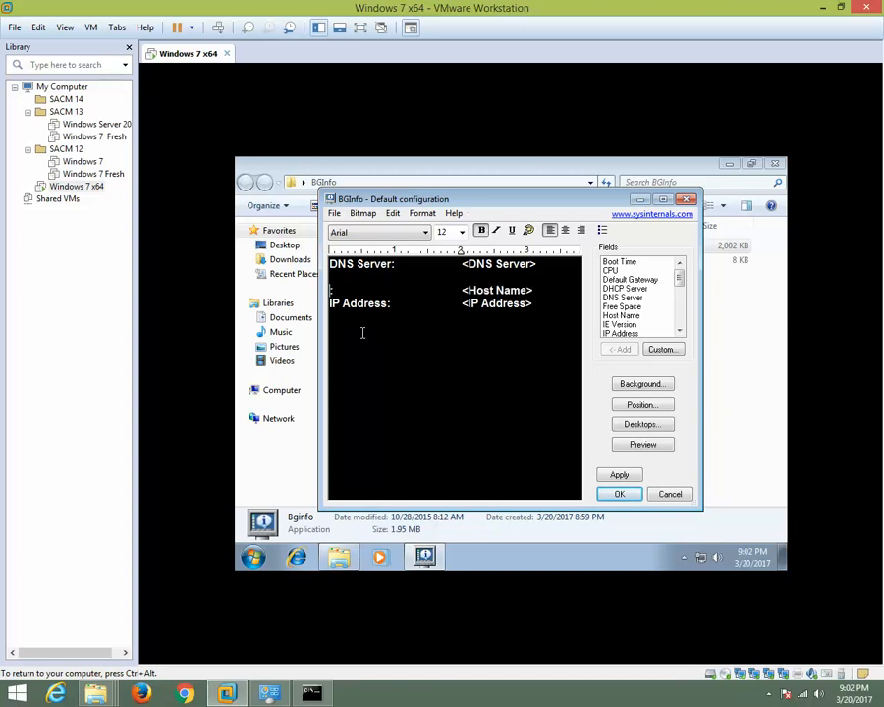
key(ctrl+z)
key(ctrl+z)
key(ctrl+z)
key(ctrl+z)
key(ctrl+z)
key(ctrl+z)
key(Delete)
key(Delete)
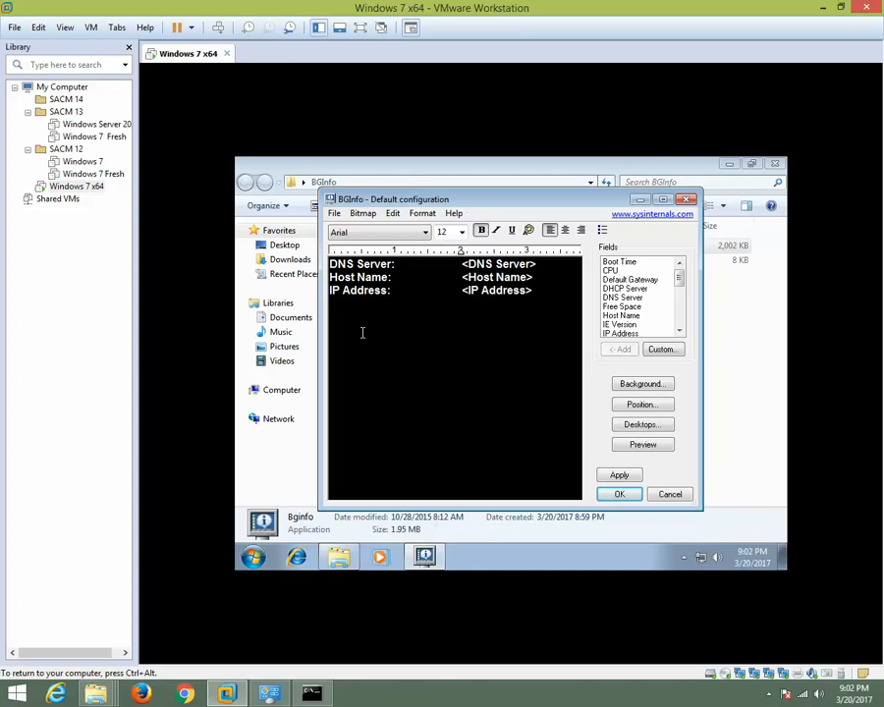
Place the BGInfo text in the desktop's upper-right corner, apply the configuration, and minimize the folder window to show the desktop.
click(621, 475)
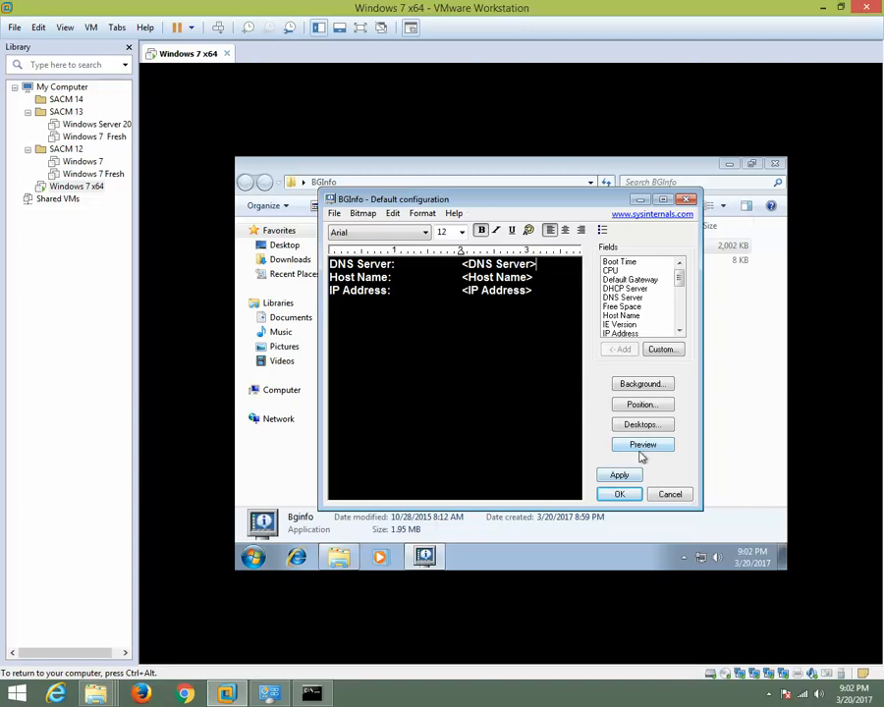
click(646, 405)
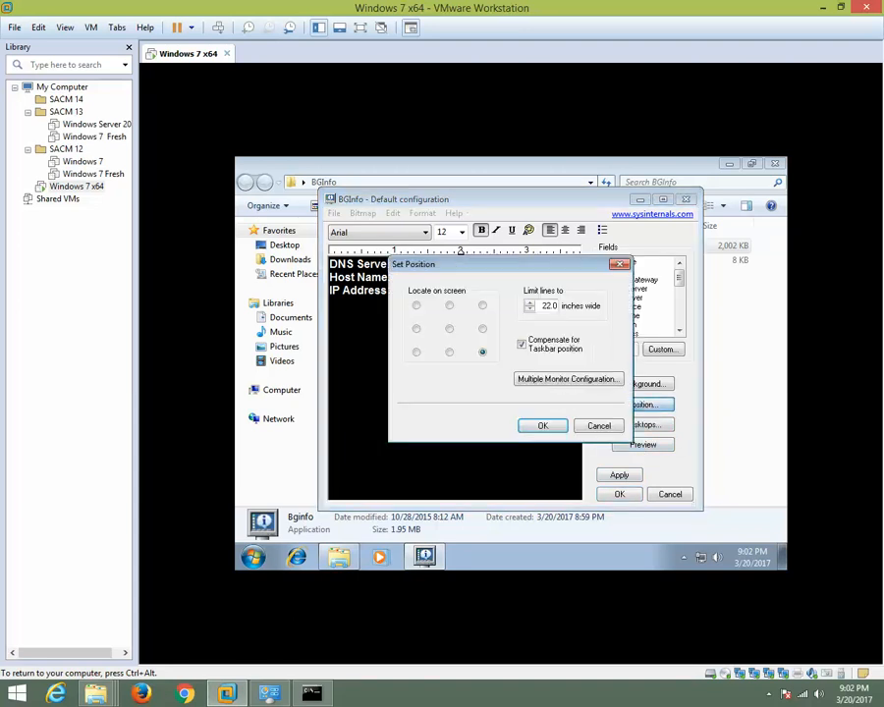
click(482, 305)
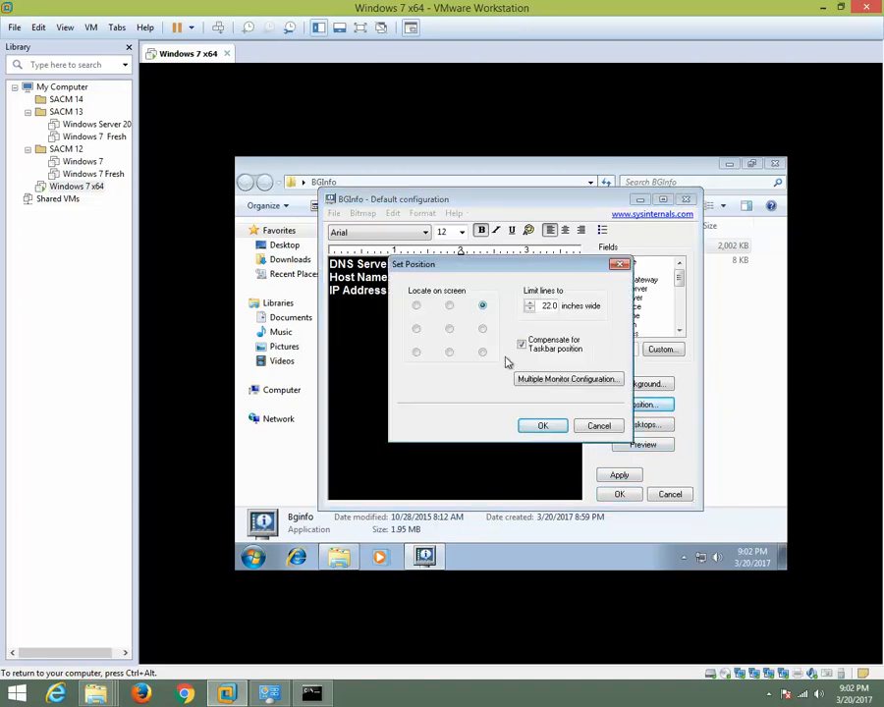
click(544, 428)
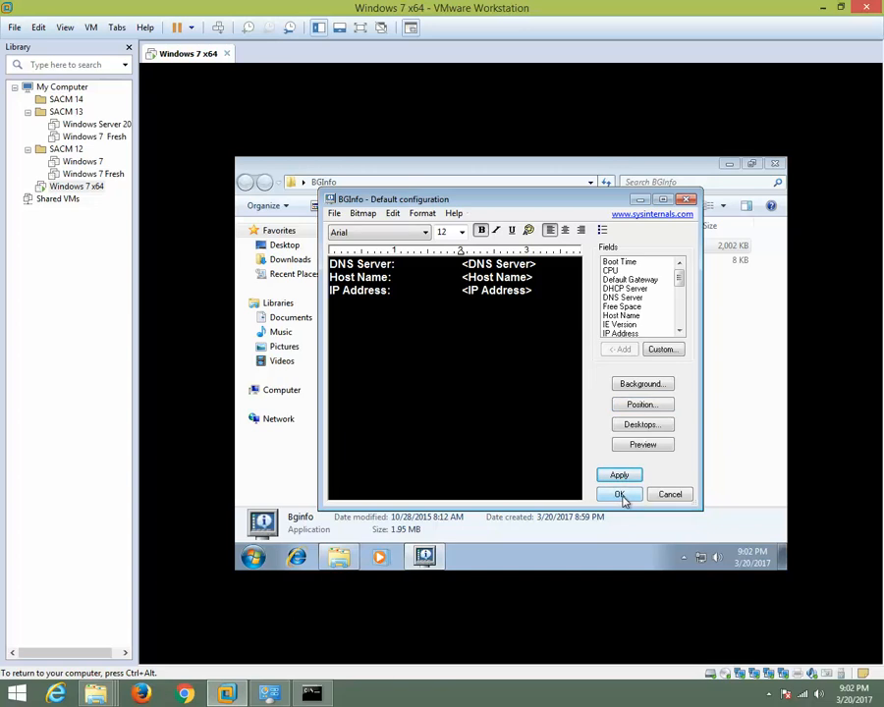
click(621, 496)
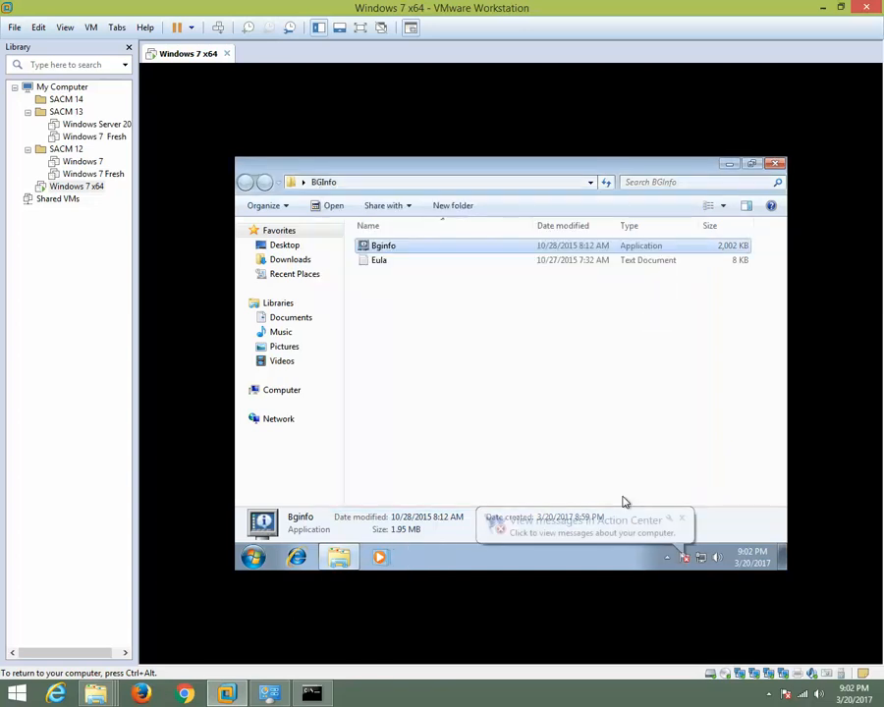
click(730, 164)
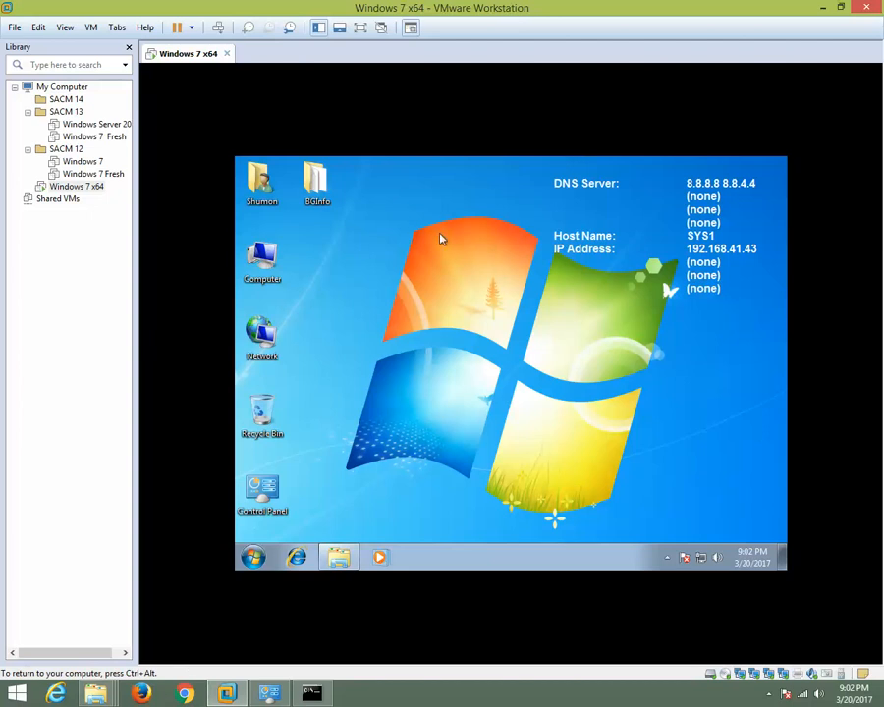
Reopen Bginfo from the BGInfo folder to review its configured entries, and close both it and the folder.
click(316, 177)
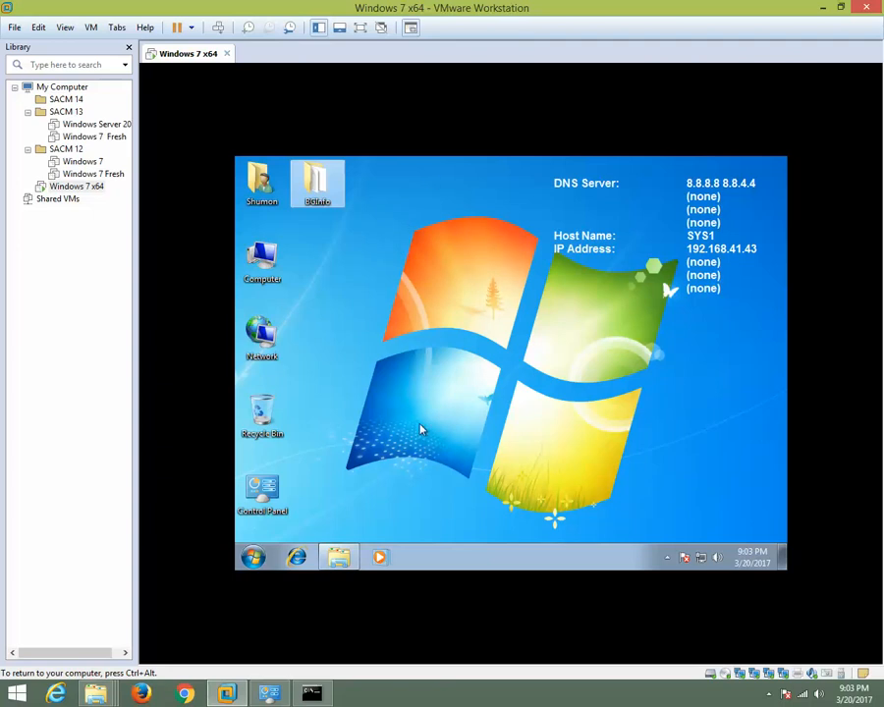
double_click(316, 192)
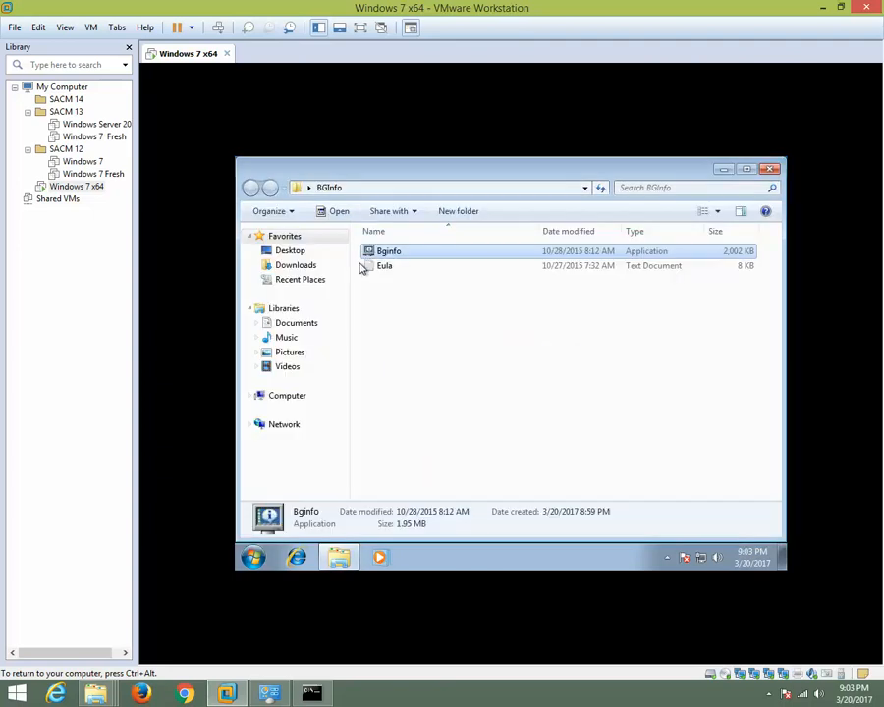
double_click(386, 255)
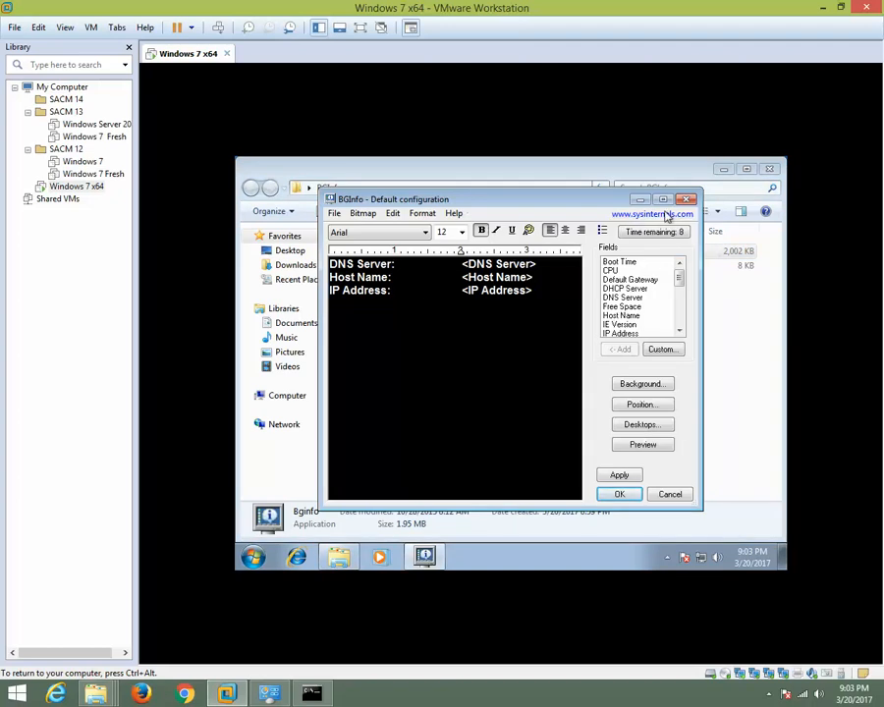
click(688, 199)
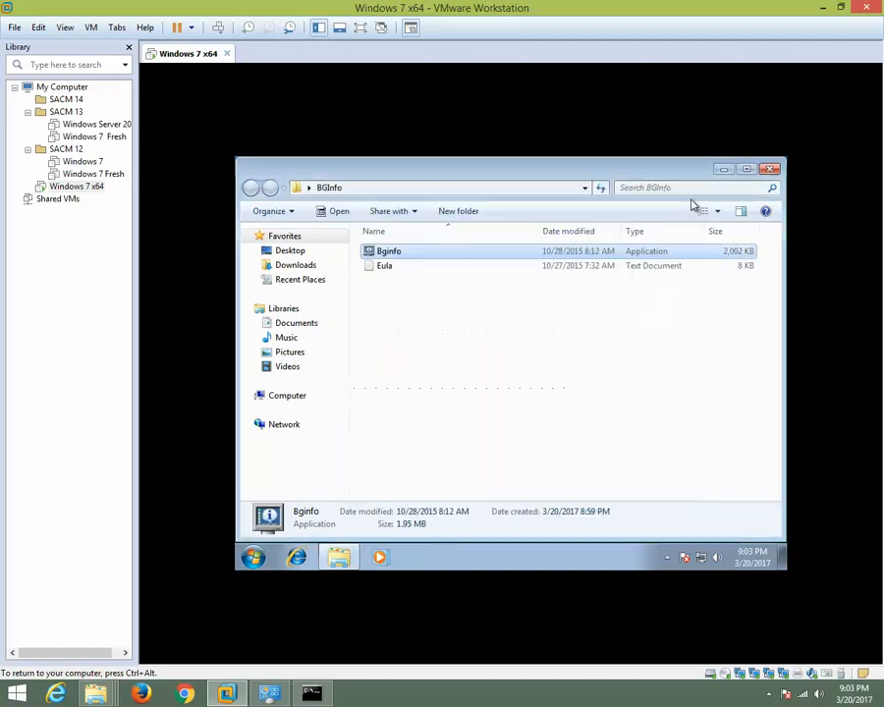
click(774, 172)
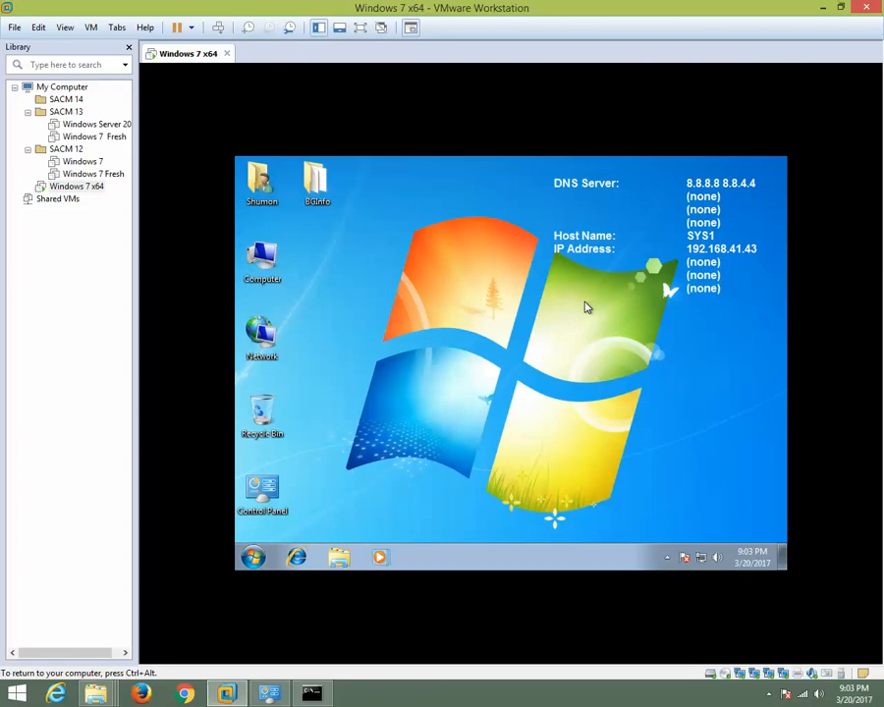
right_click(474, 196)
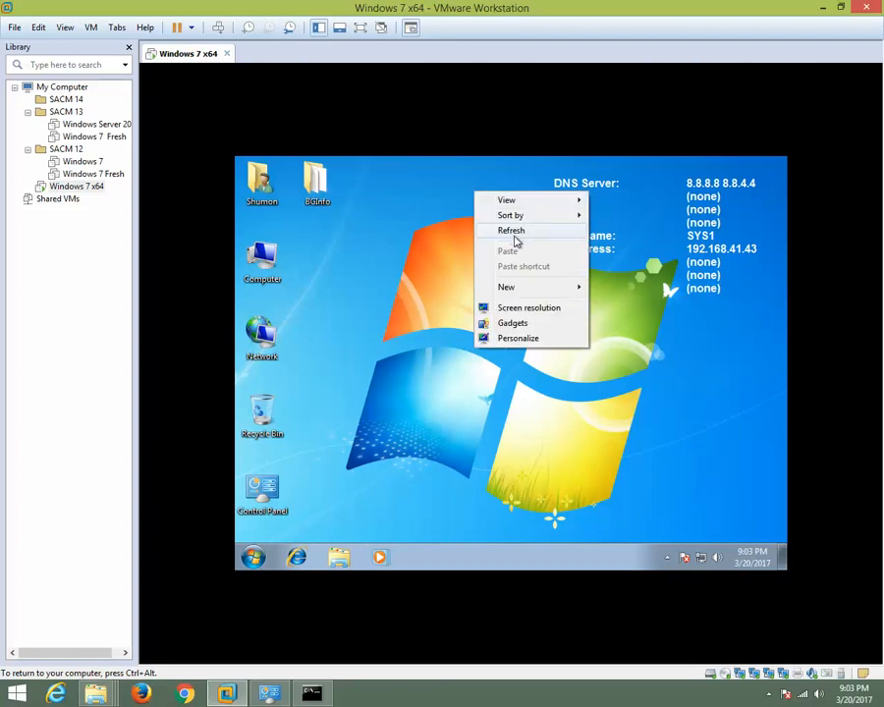
click(516, 240)
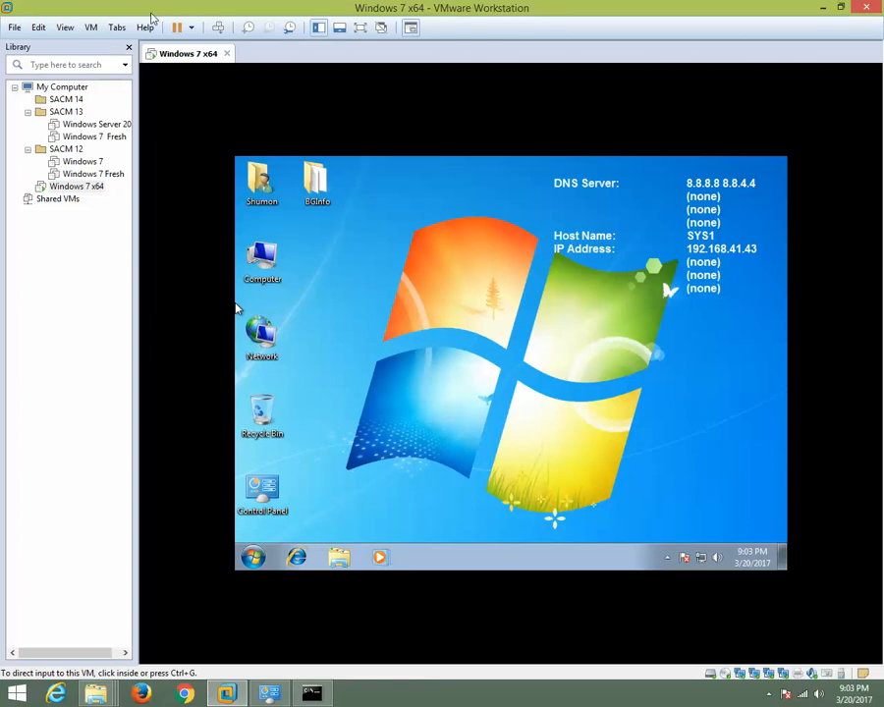
right_click(361, 216)
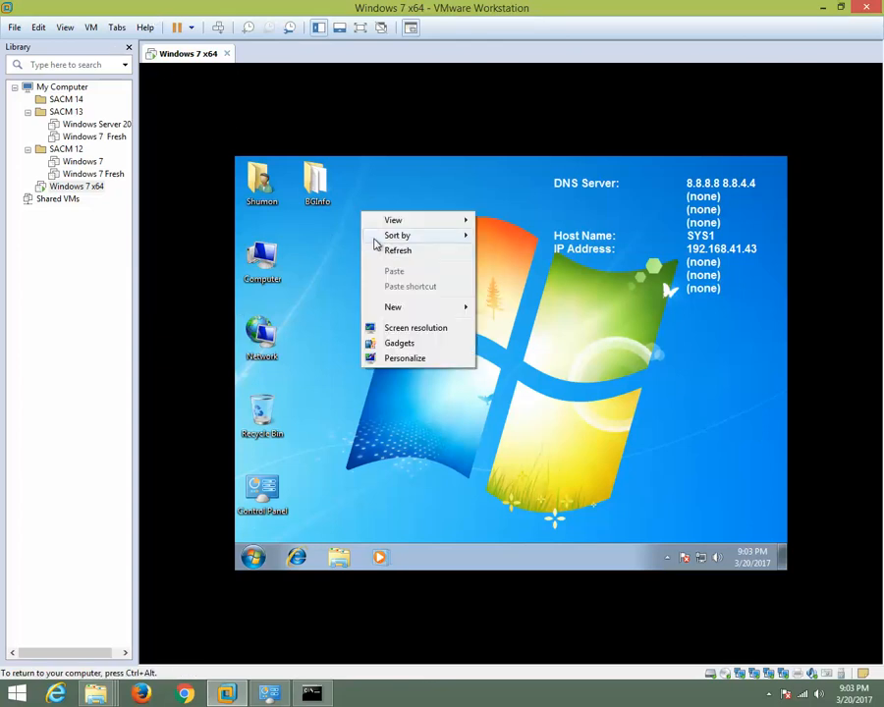
click(385, 250)
Open Computer in the Windows 7 x64 guest and examine the details of Local Disk (C:).
double_click(263, 262)
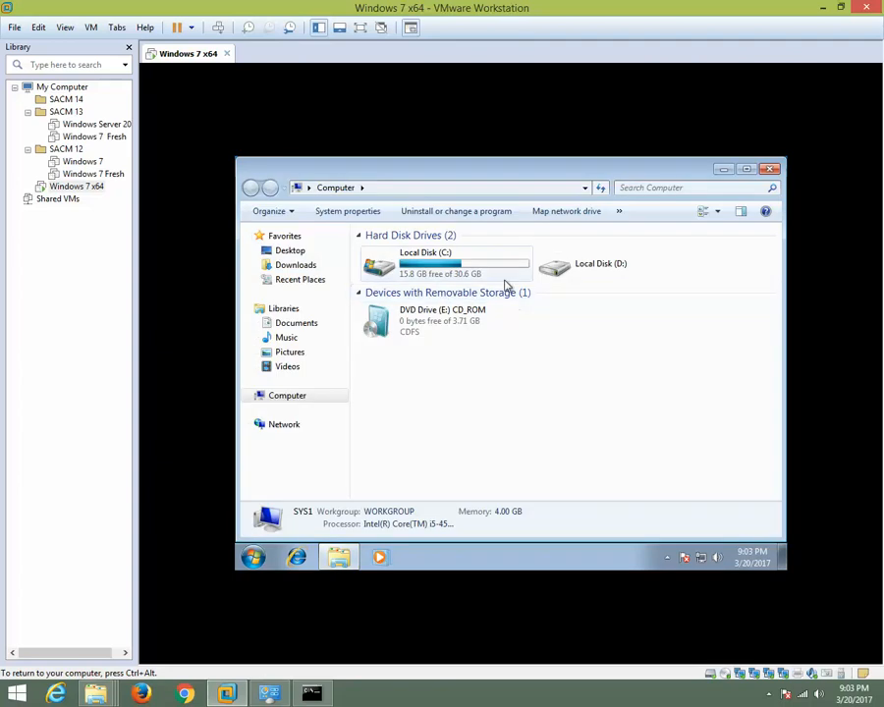
click(455, 274)
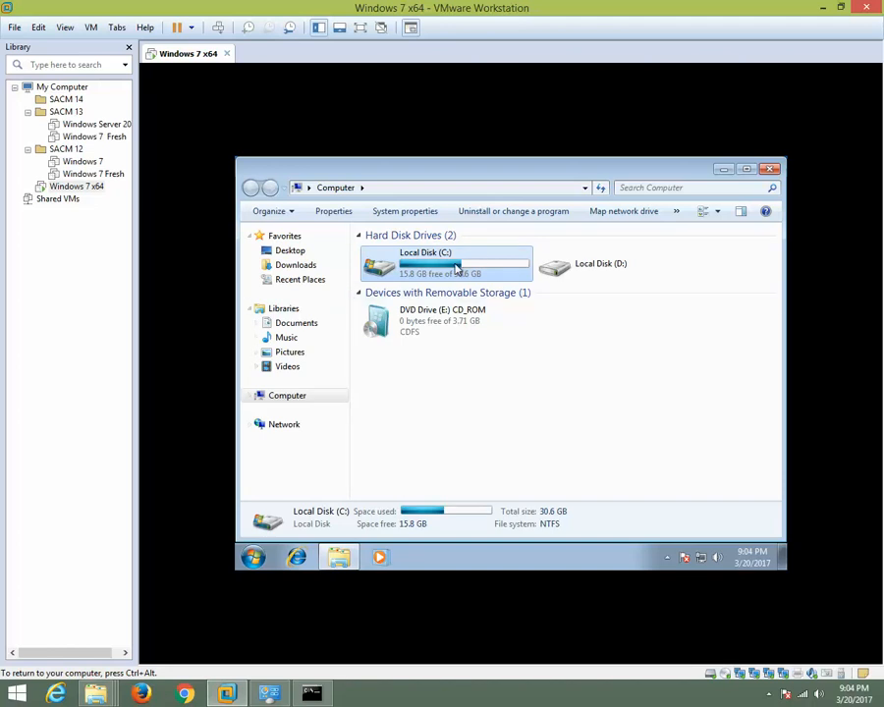
drag(460, 257, 477, 218)
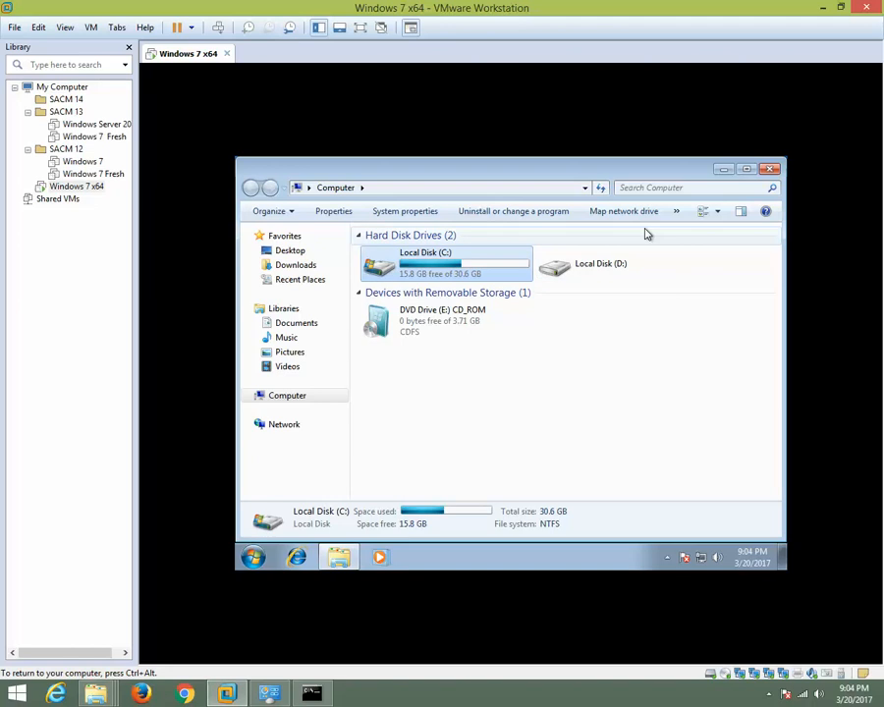
Minimize the virtual machine window and examine the host's drives under This PC in File Explorer.
click(825, 8)
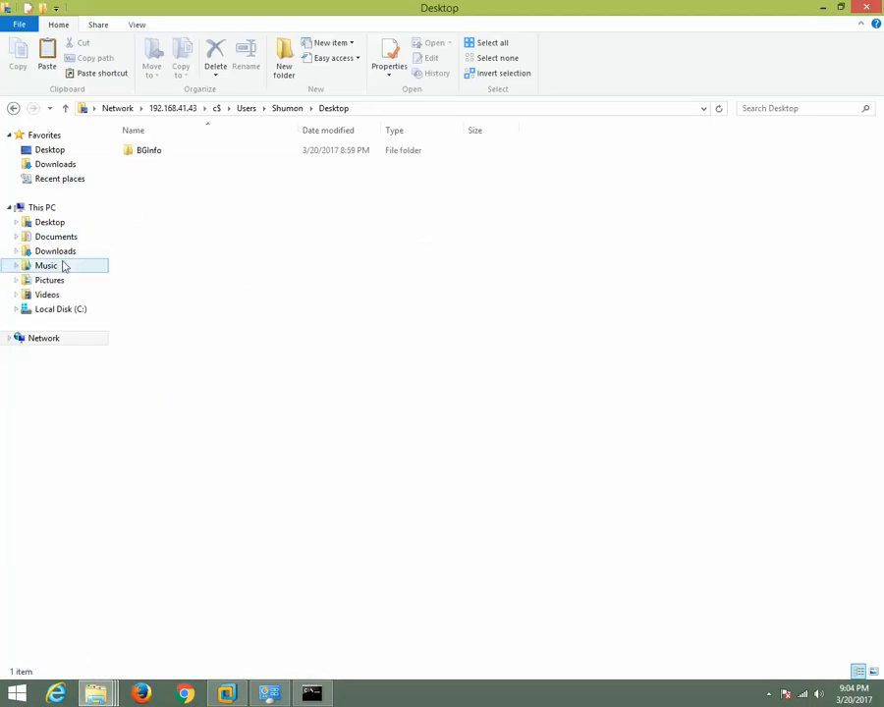
click(51, 213)
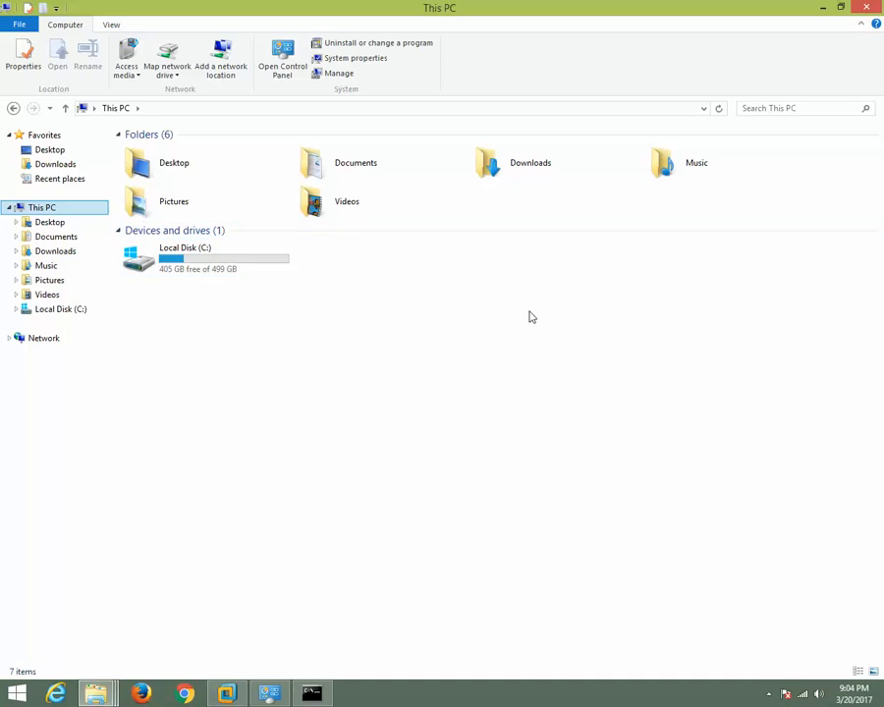
click(427, 279)
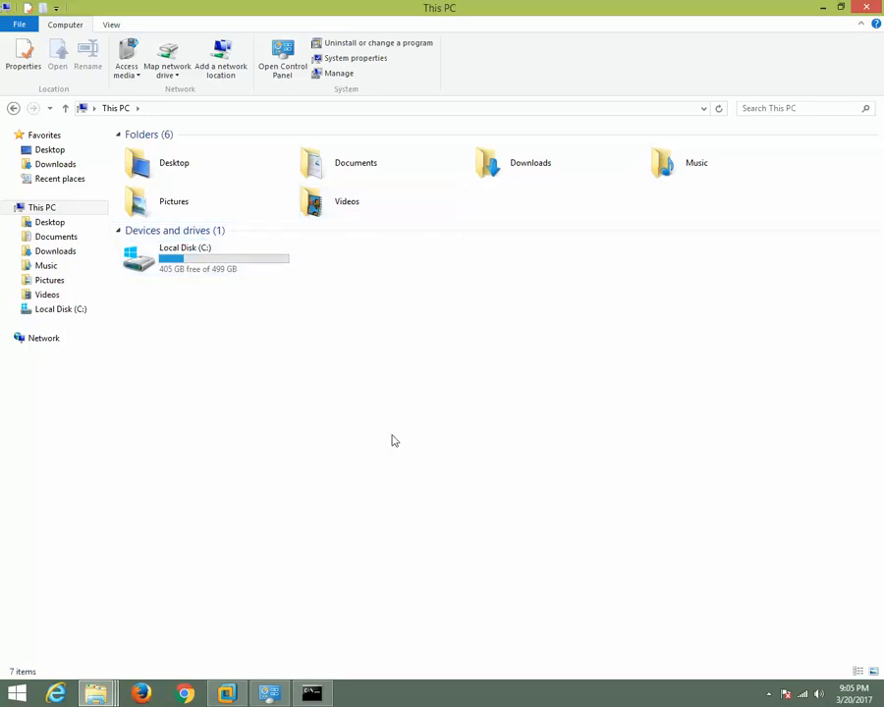
Switch back to VMware Workstation, examine the hard disk utilities in the Windows 7 x64 machine's settings, and close the settings.
click(227, 694)
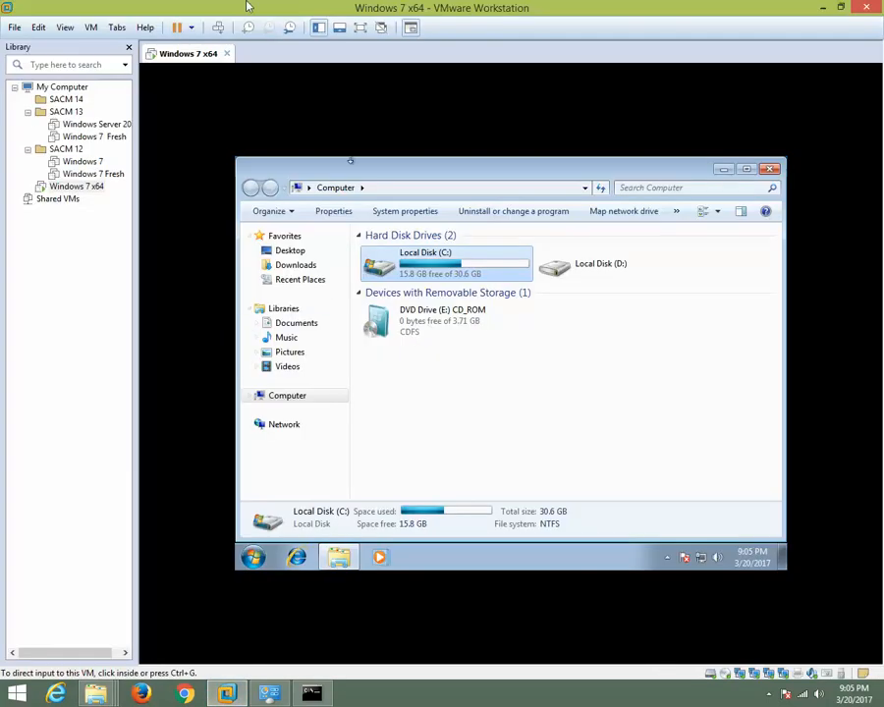
right_click(192, 55)
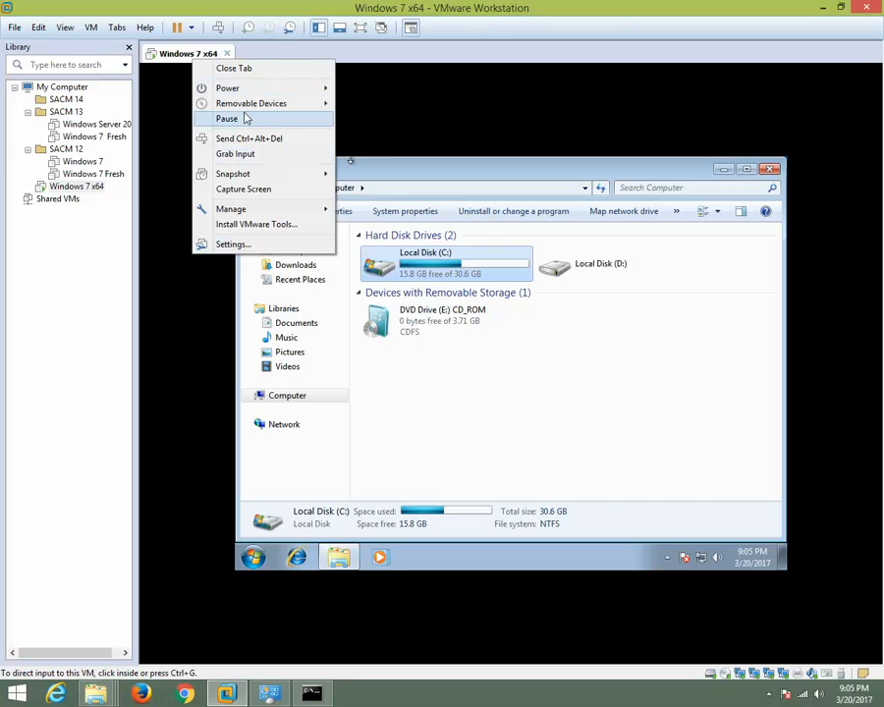
click(232, 244)
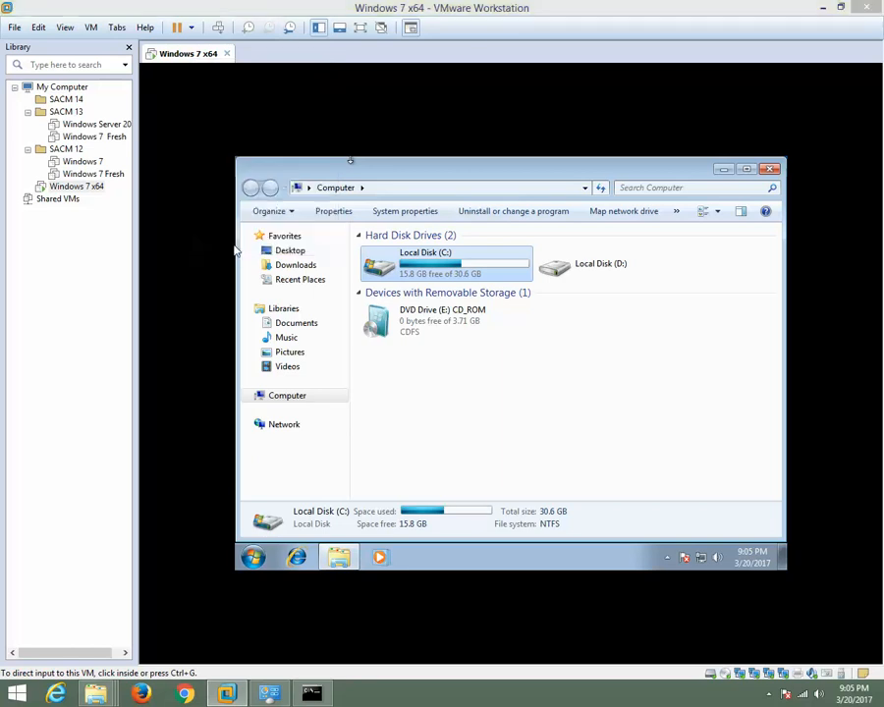
click(261, 216)
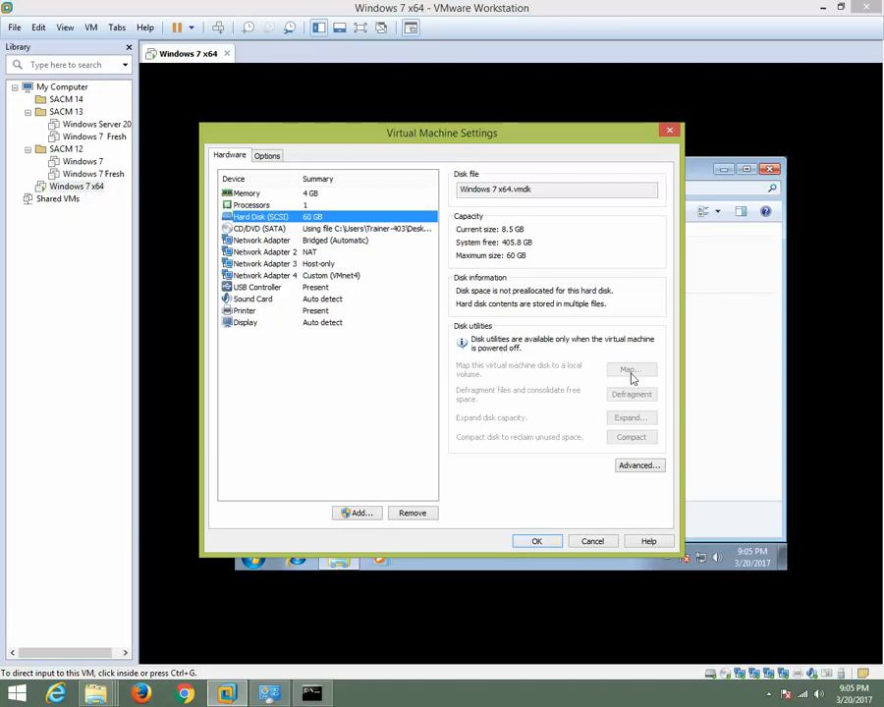
click(670, 131)
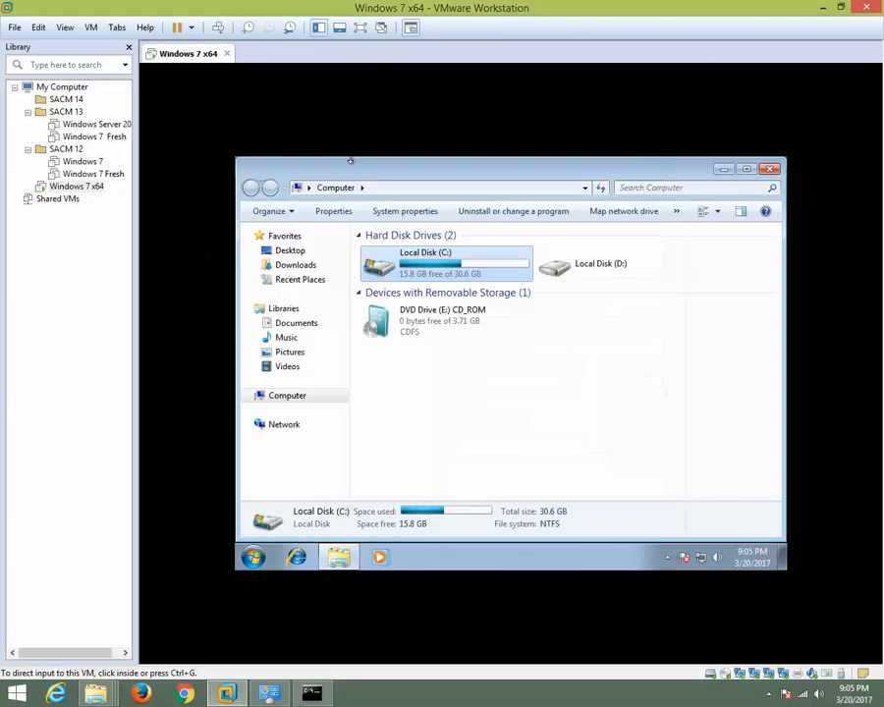
Open the SACM 12 Windows 7 Fresh machine's settings and show its hard disk utilities.
click(93, 174)
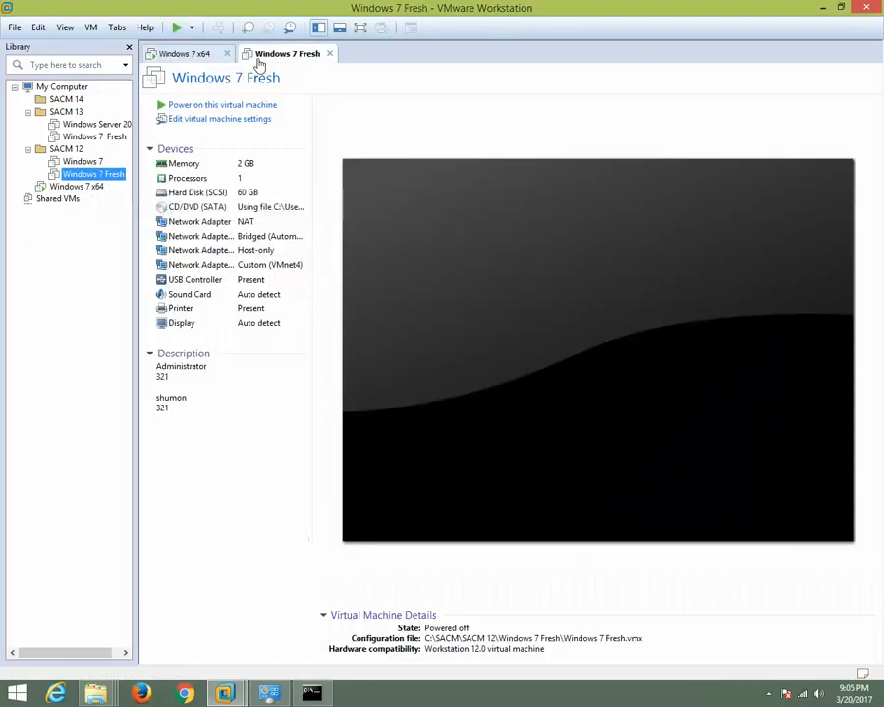
right_click(265, 57)
click(287, 240)
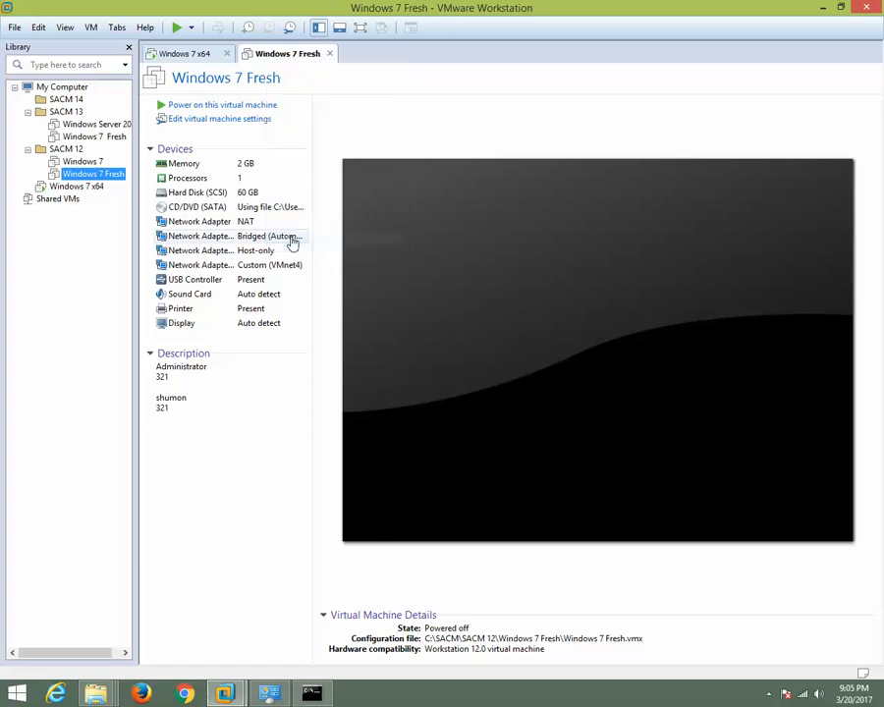
click(263, 217)
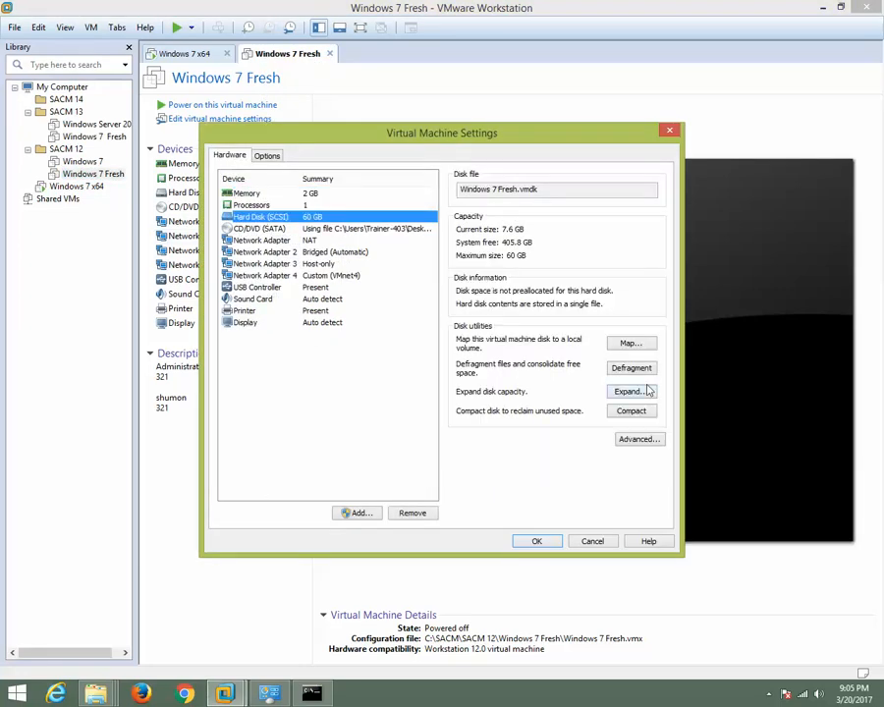
Examine the volumes and drive letters offered for mapping the Windows 7 Fresh disk, and close the dialogs without mapping it.
click(629, 344)
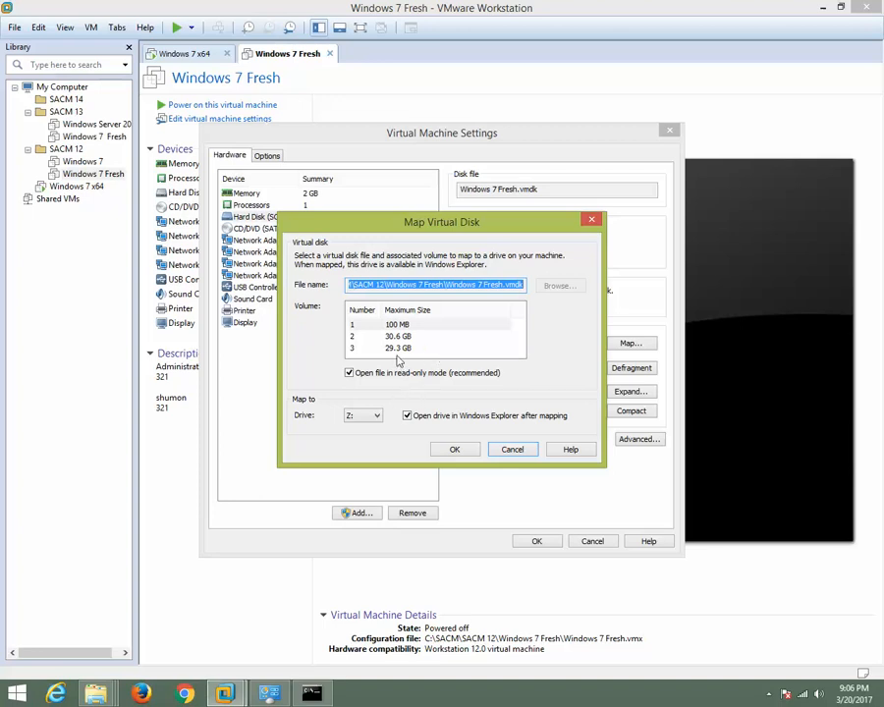
click(398, 337)
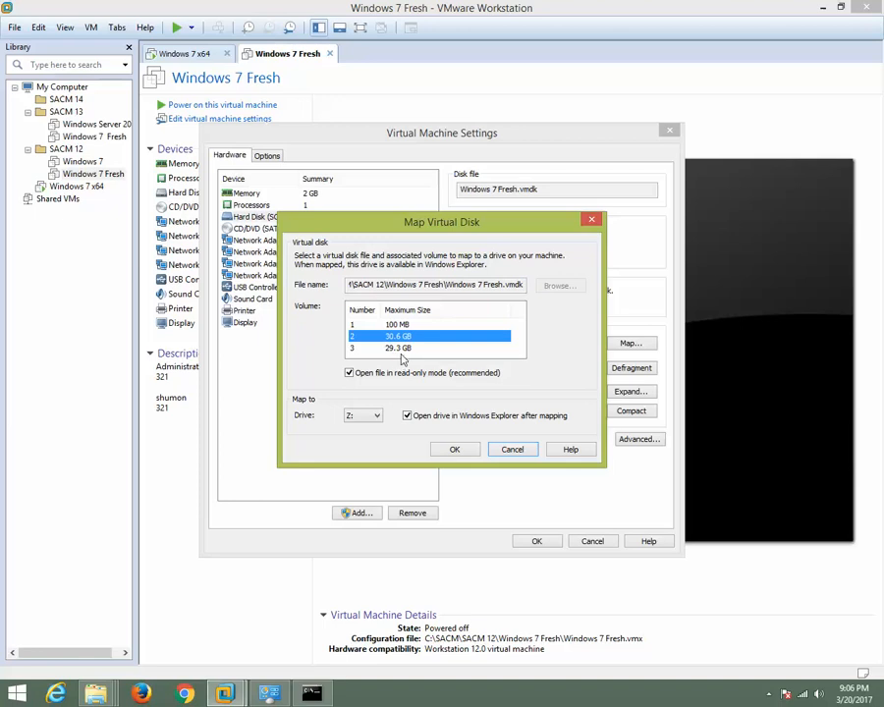
click(399, 350)
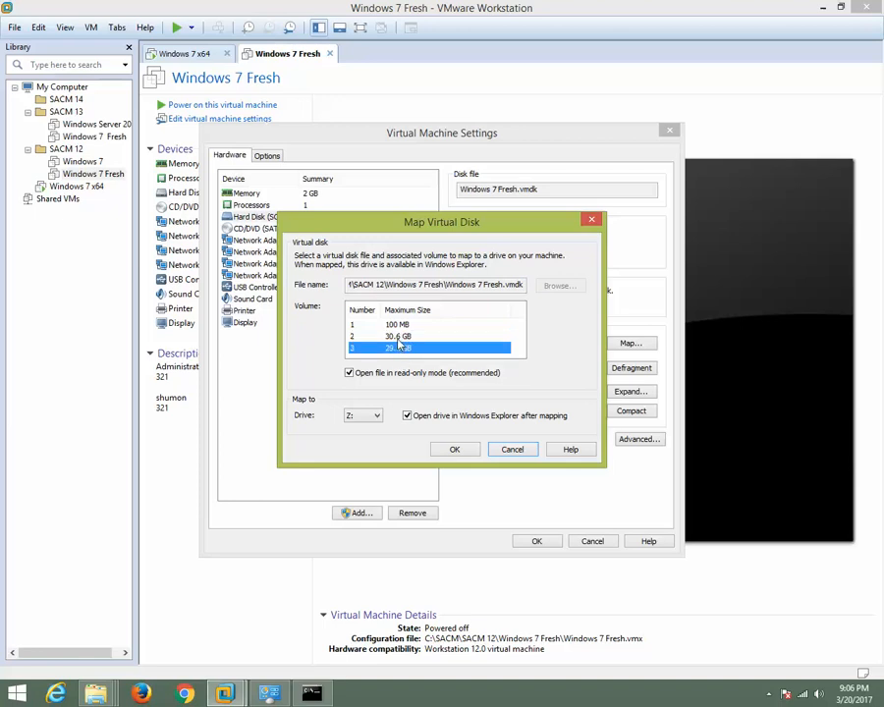
click(398, 338)
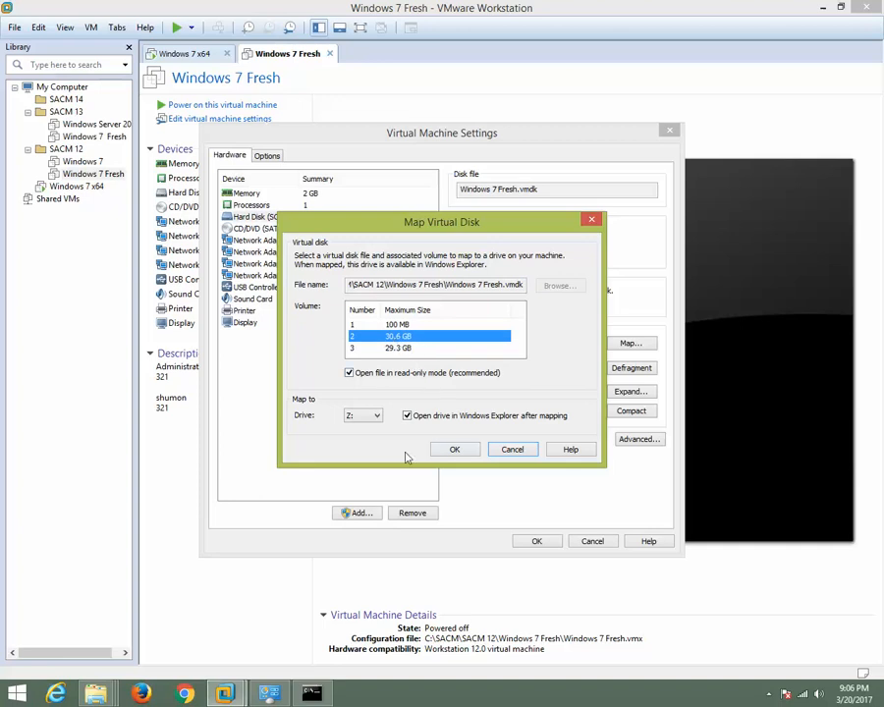
click(374, 418)
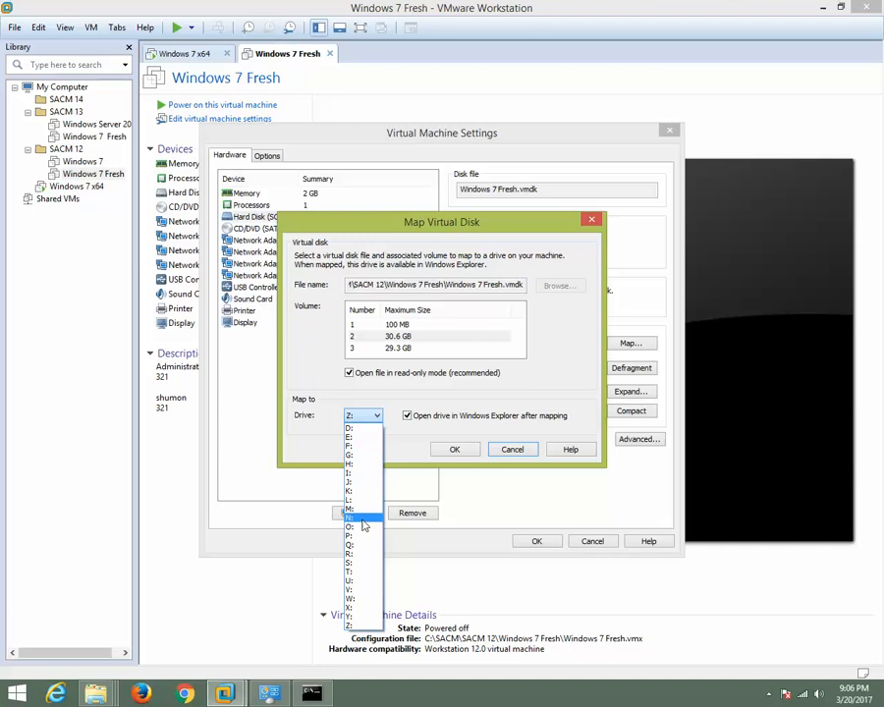
click(480, 405)
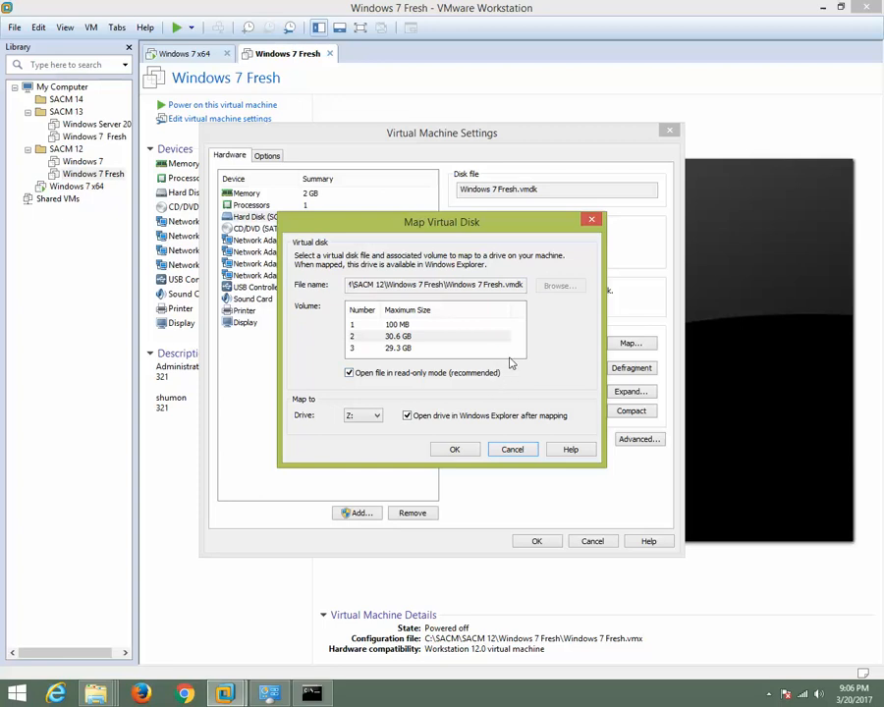
click(401, 338)
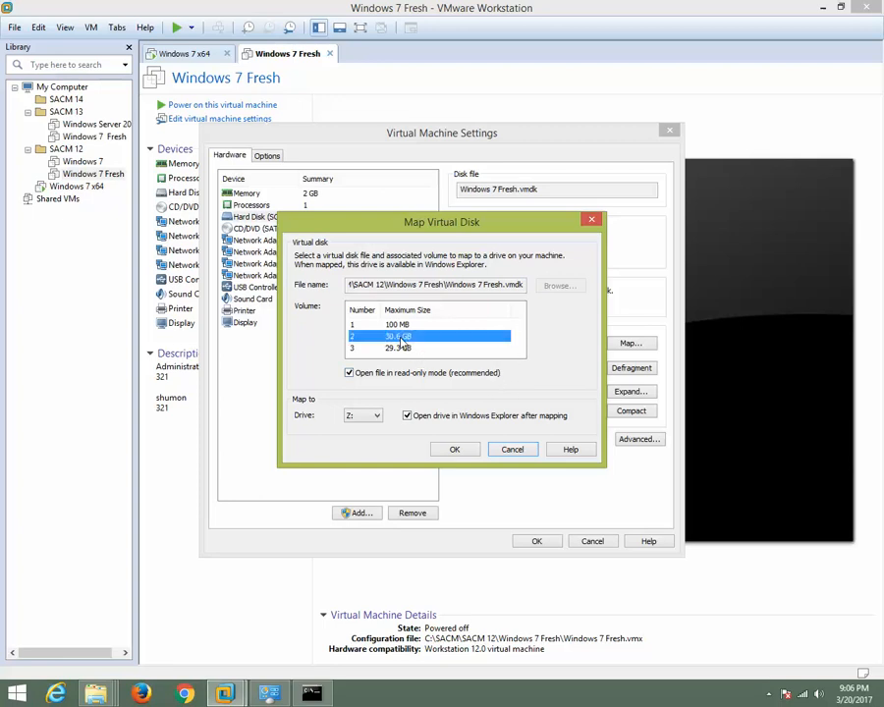
click(591, 224)
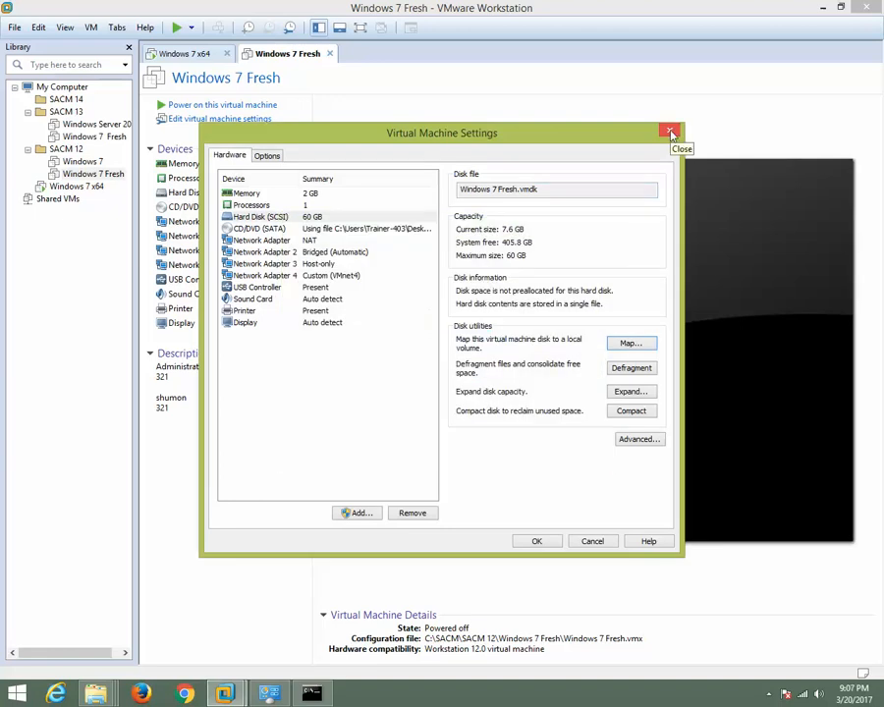
click(670, 131)
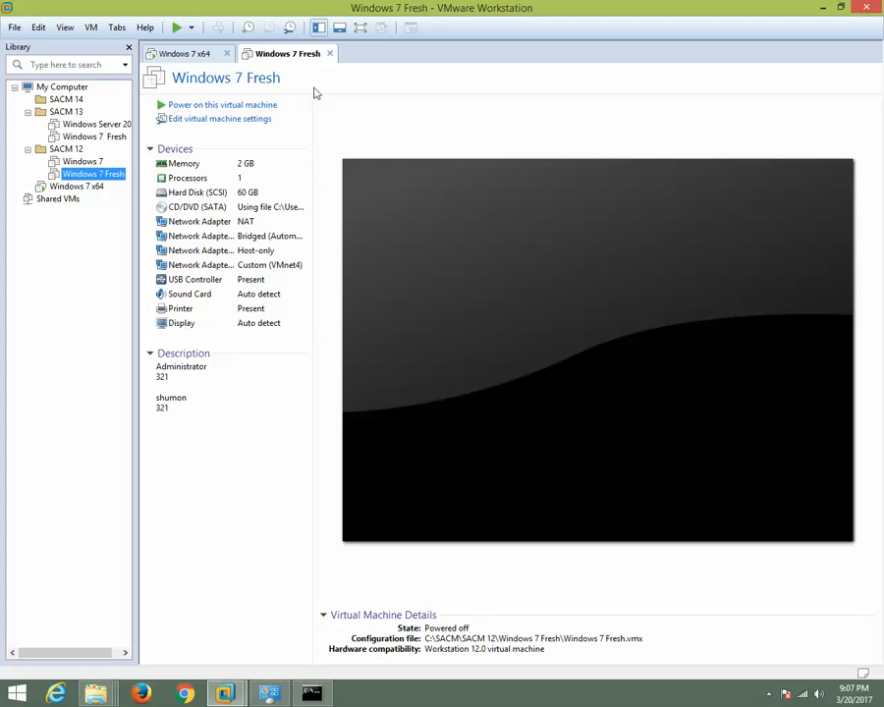
click(191, 57)
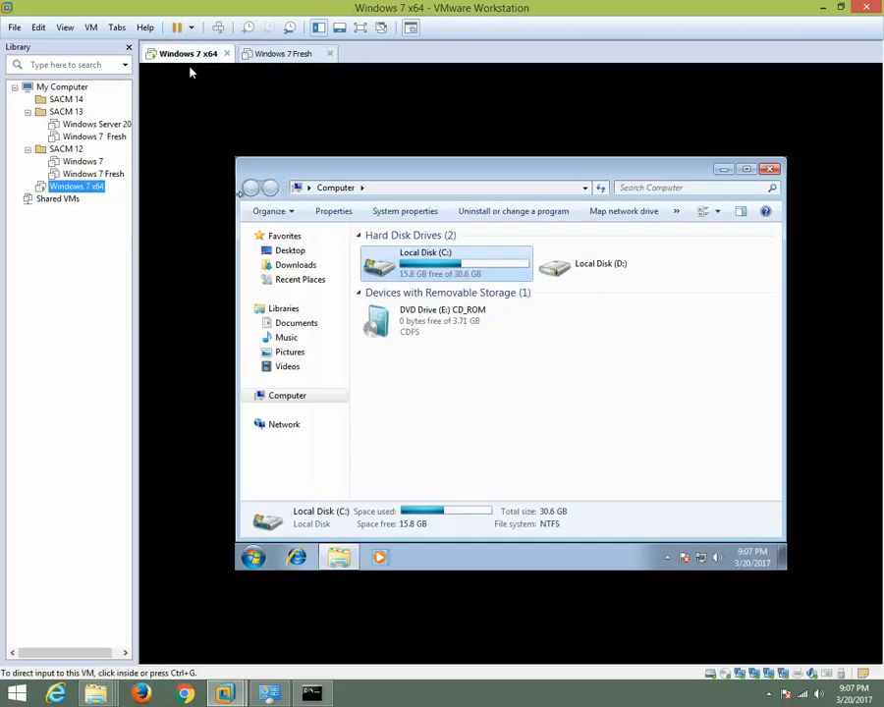
click(270, 59)
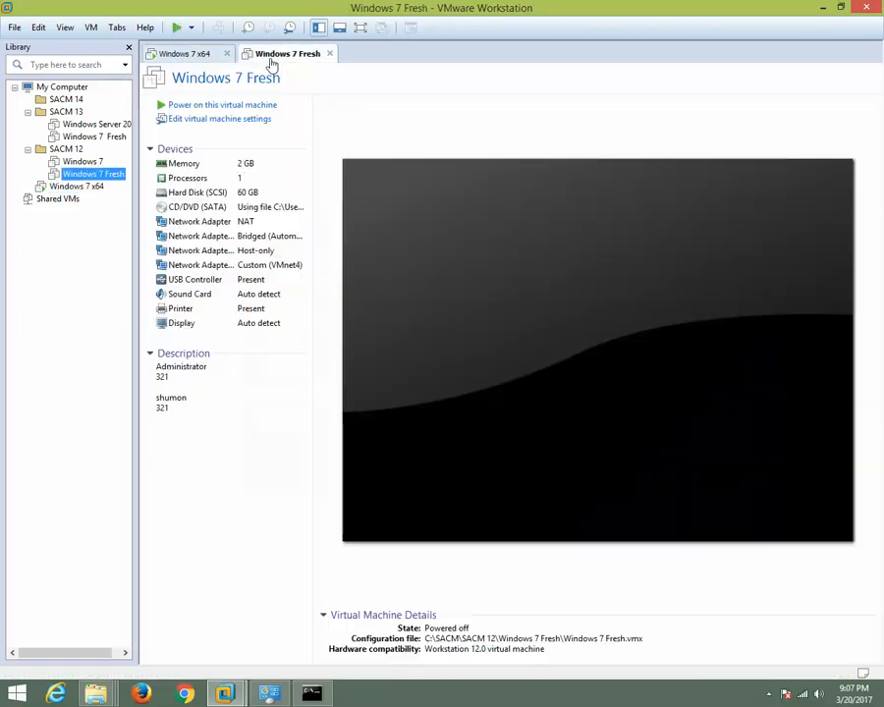
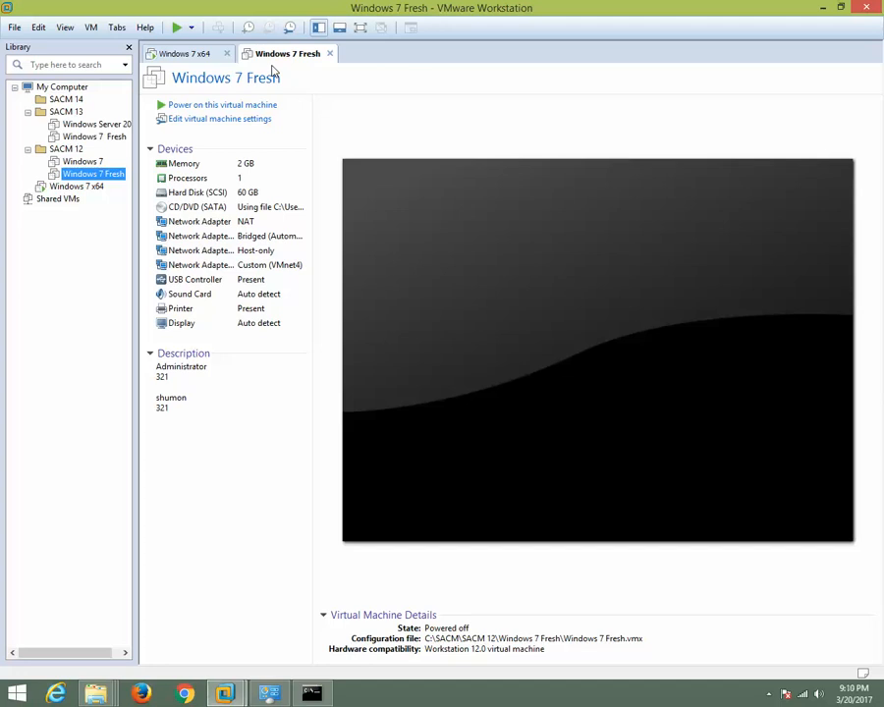
click(187, 55)
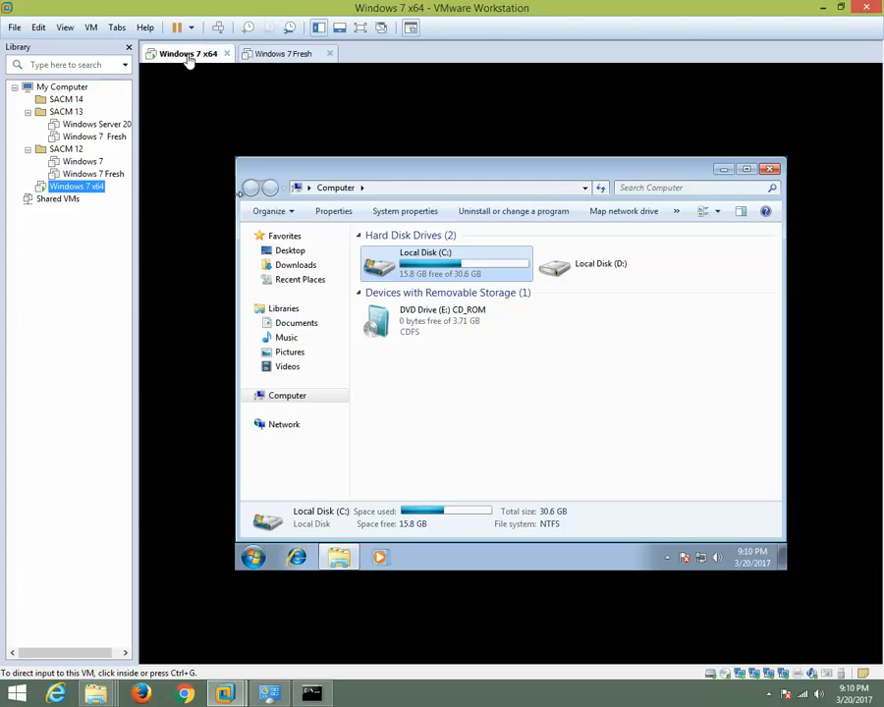
click(283, 59)
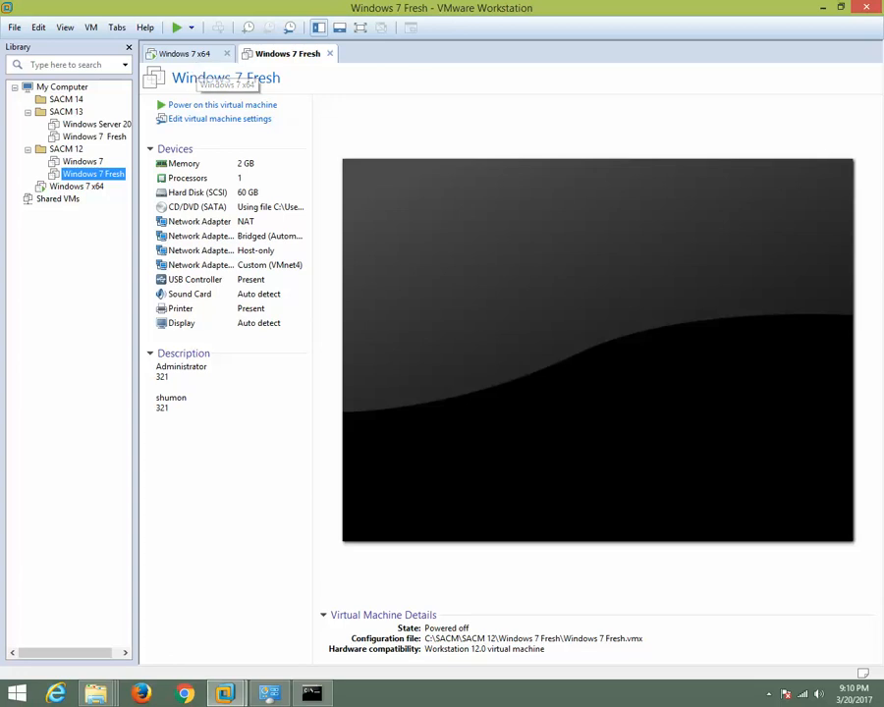
mouse_move(277, 694)
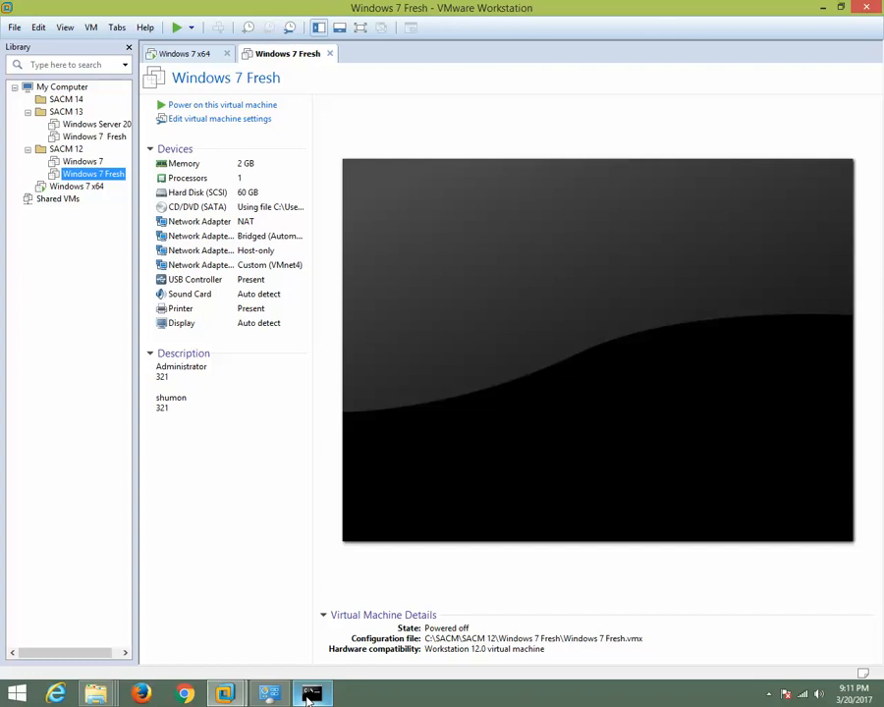
mouse_move(311, 680)
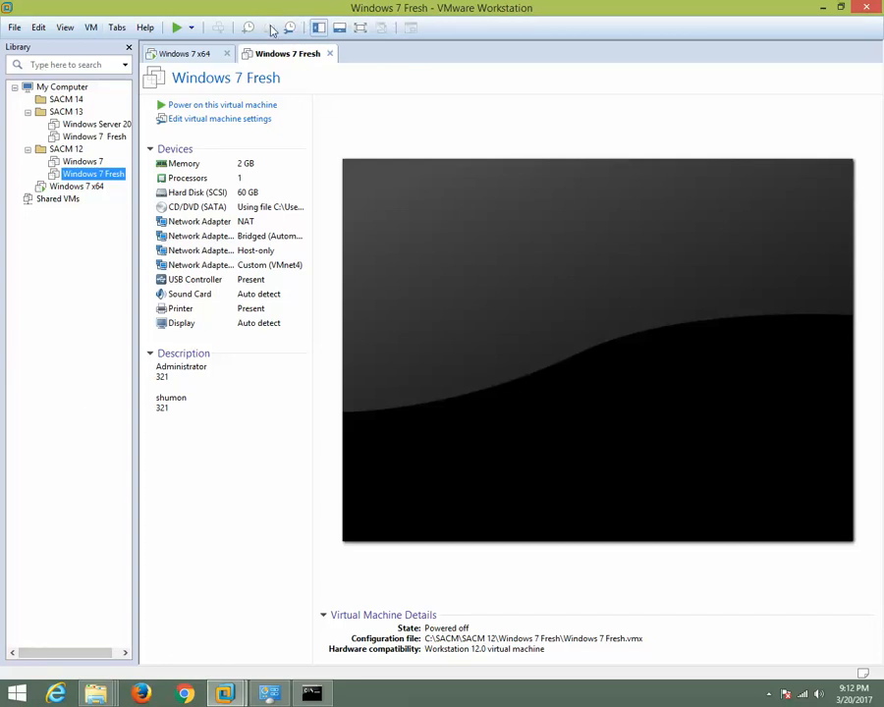
click(193, 57)
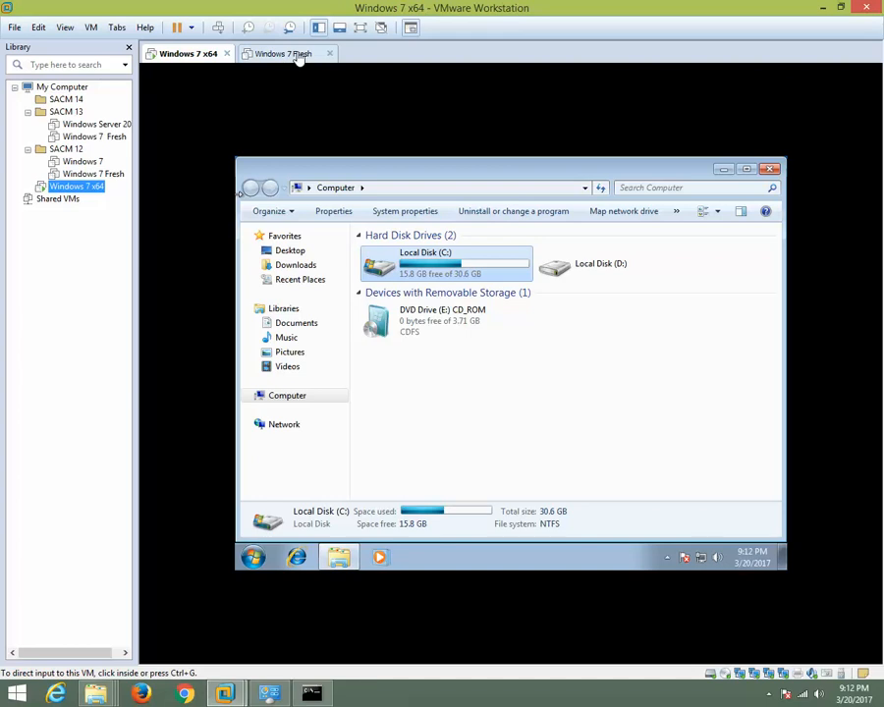
click(295, 56)
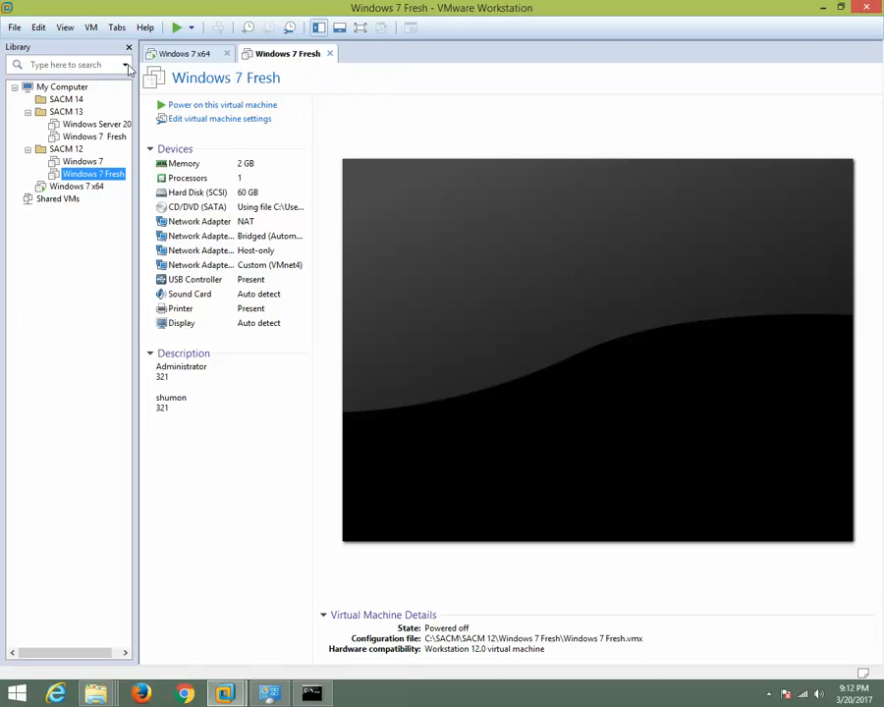
click(182, 55)
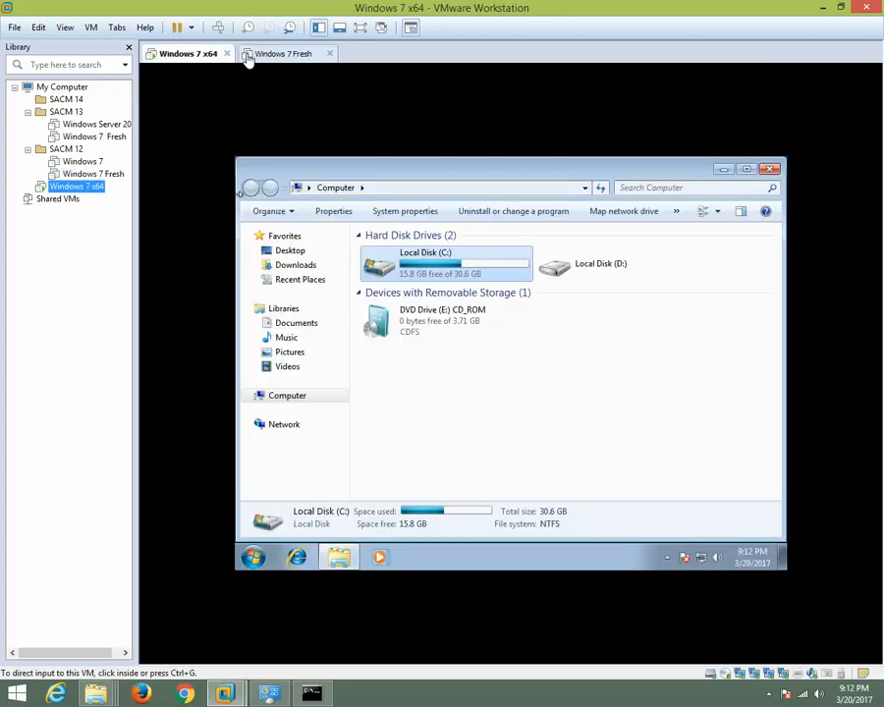
click(270, 56)
click(186, 63)
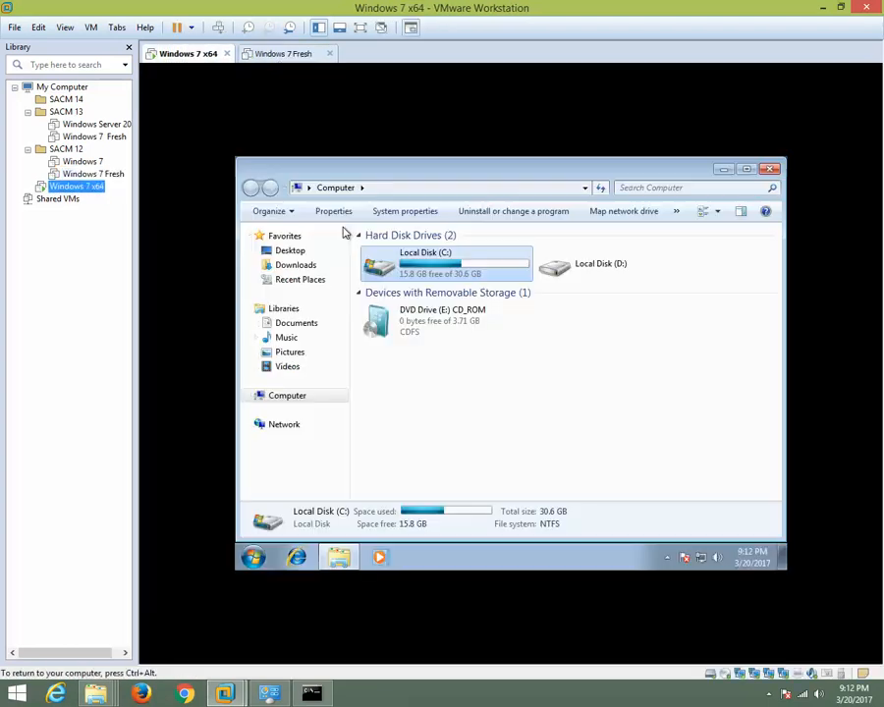
Minimize the open windows, open Computer Management for This PC from the host desktop, and show Task Scheduler.
click(823, 8)
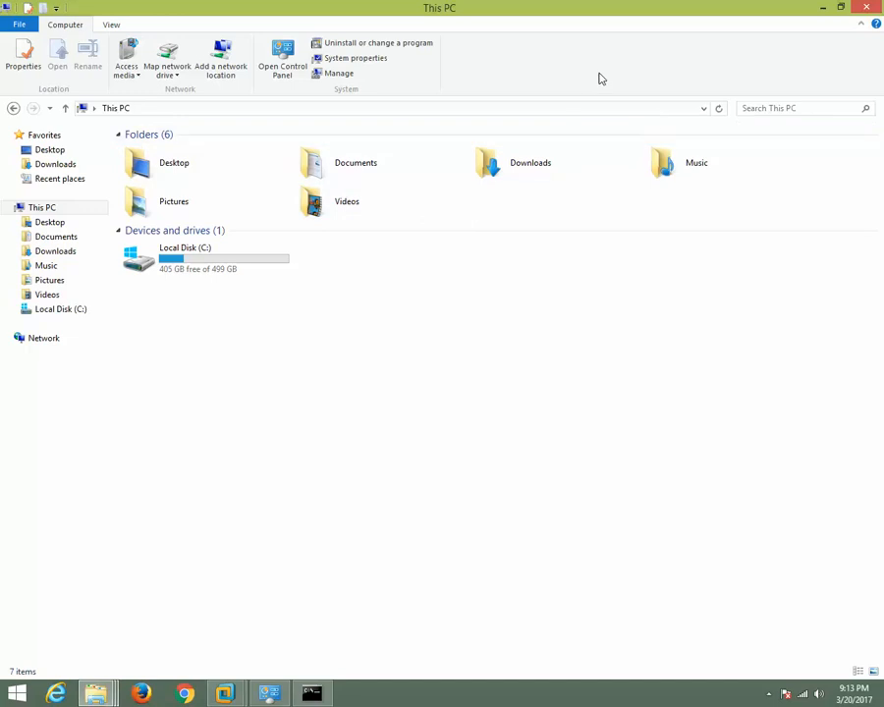
click(827, 7)
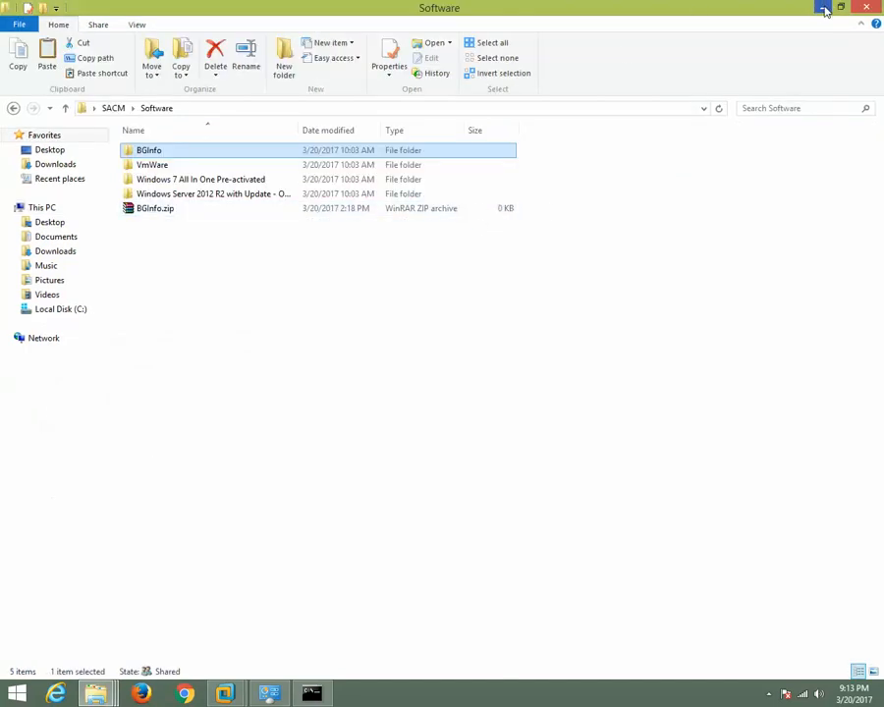
click(826, 8)
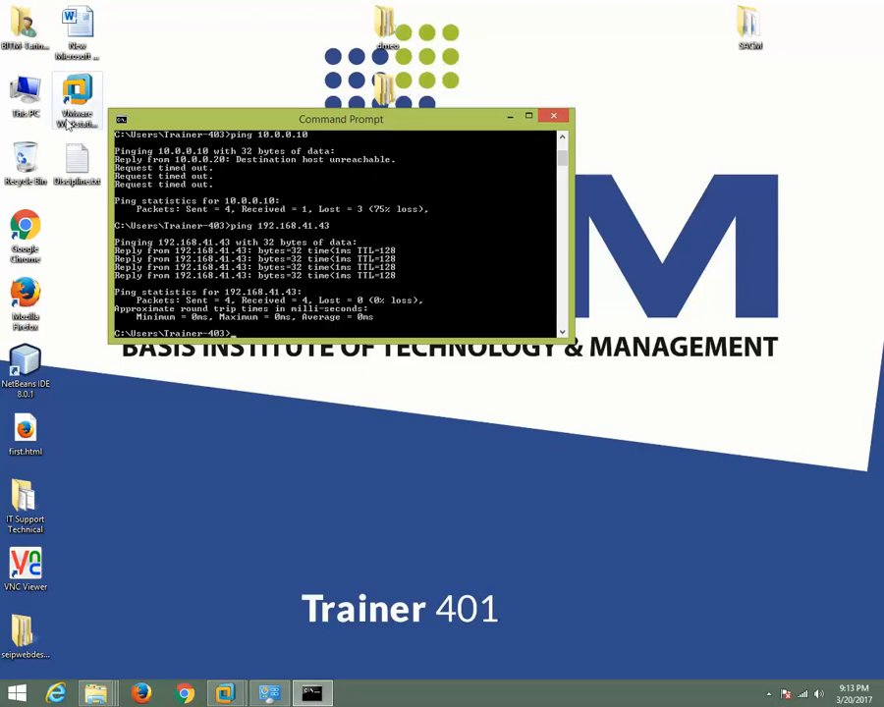
right_click(37, 95)
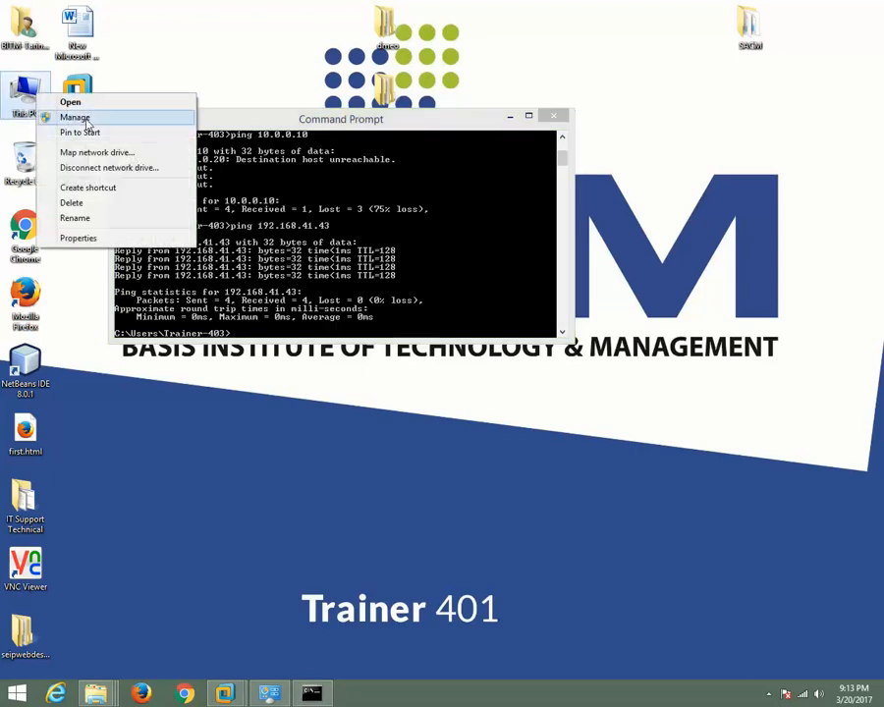
click(86, 122)
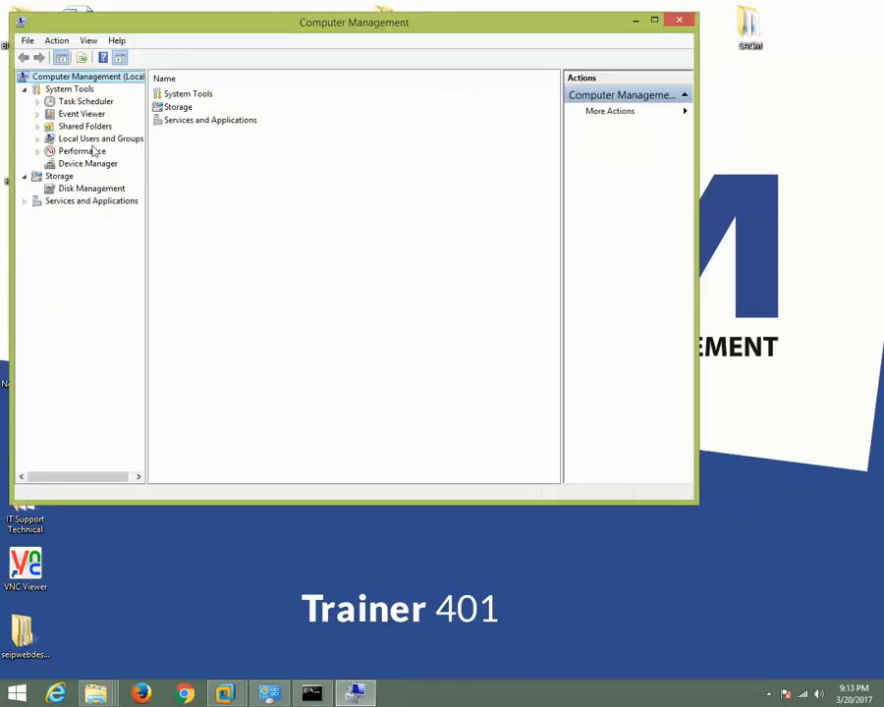
click(85, 102)
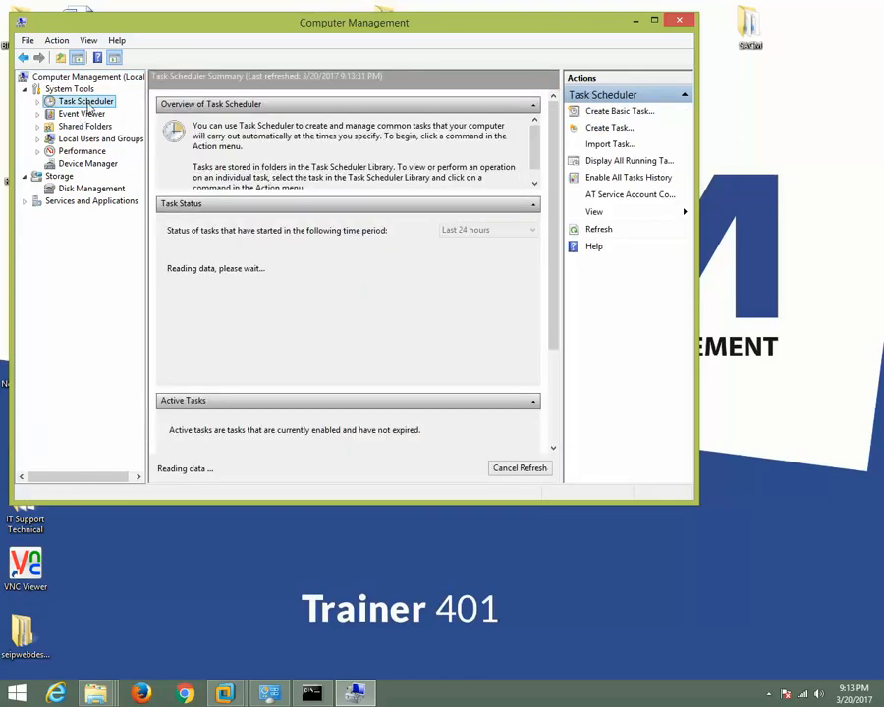
Examine the first page of the Create Basic Task wizard, cancel it without creating a task, and close Computer Management.
right_click(89, 106)
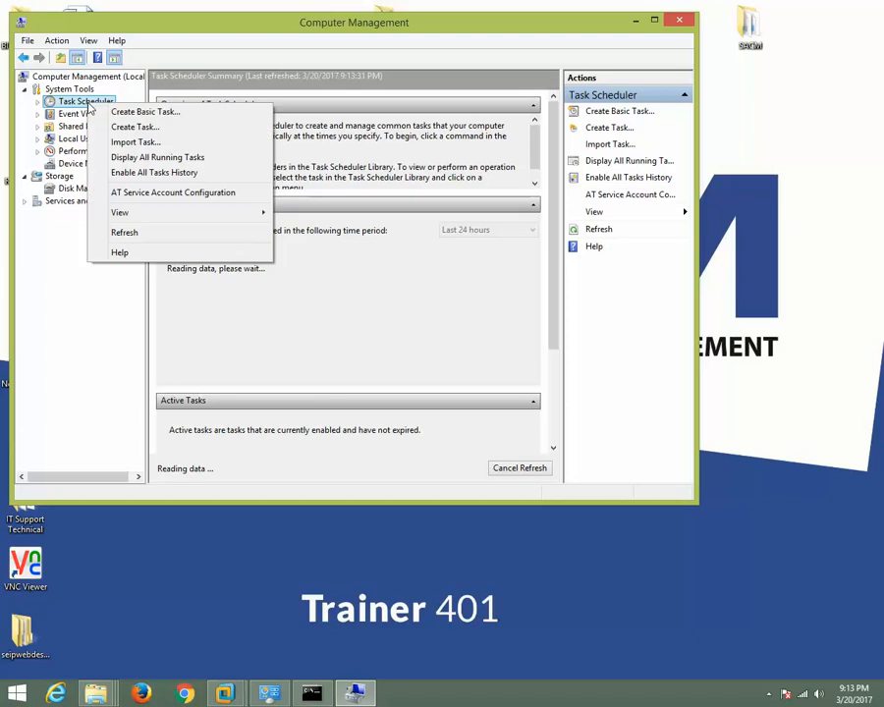
click(145, 112)
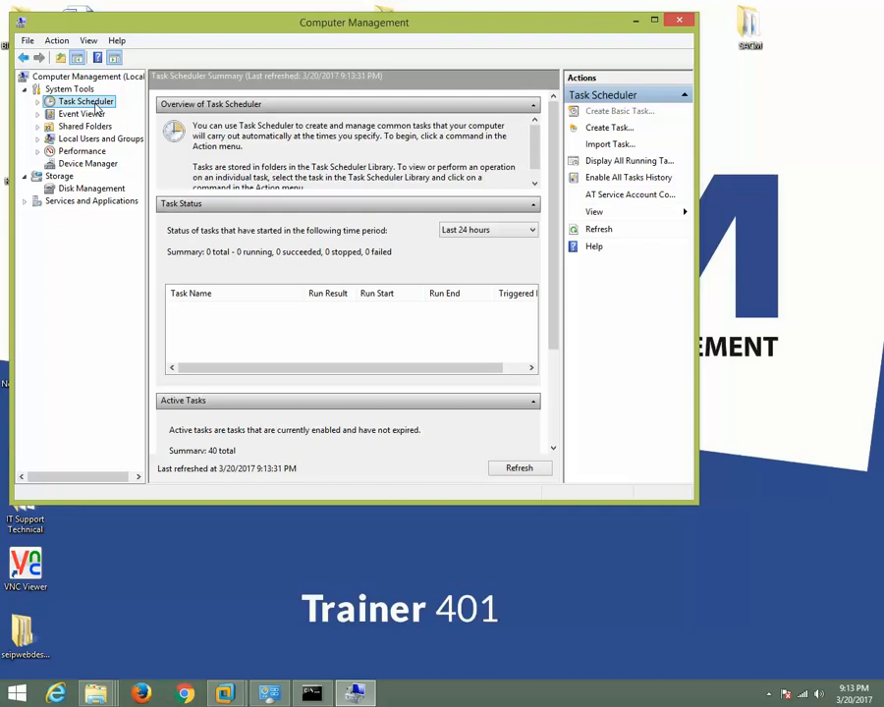
click(299, 220)
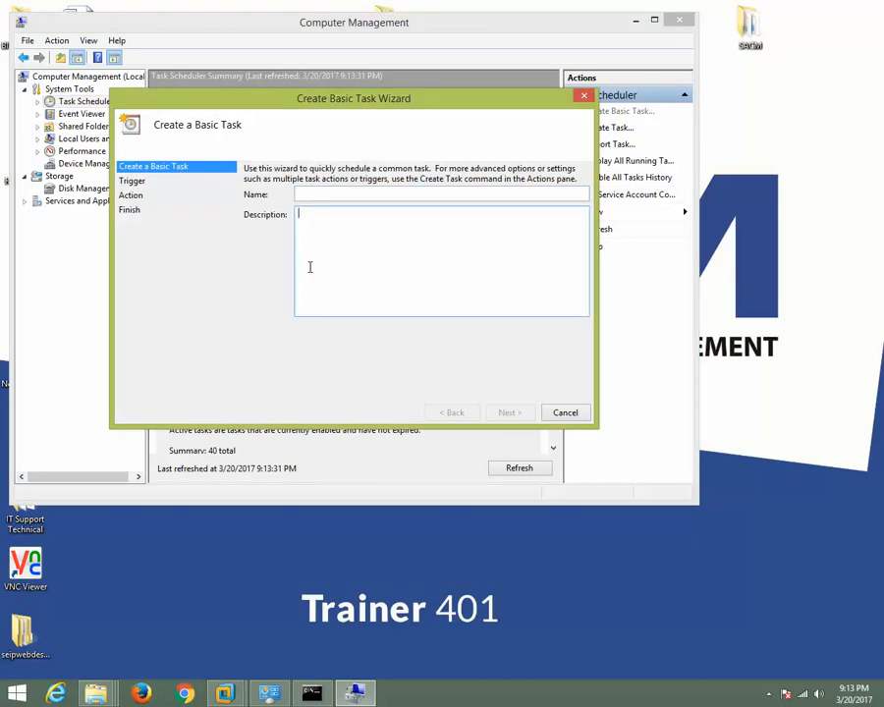
click(584, 95)
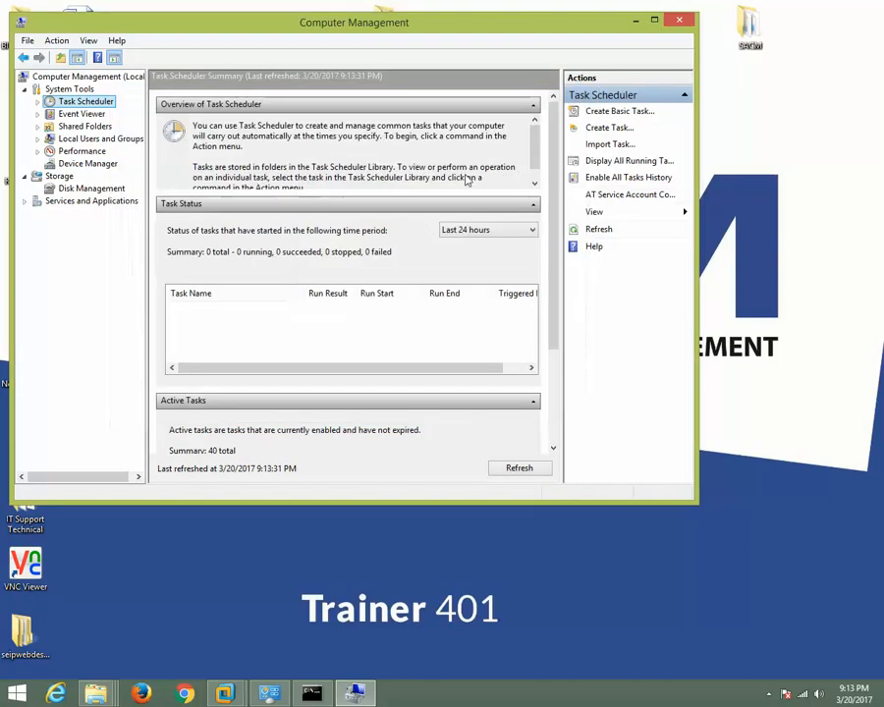
click(678, 22)
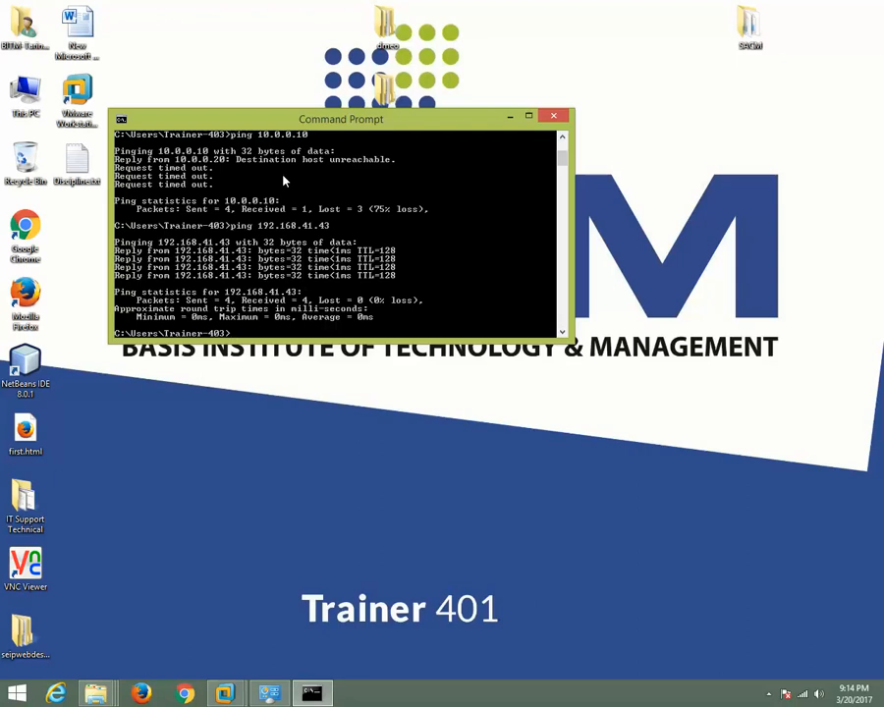
Close the Command Prompt window and refresh the host desktop.
click(553, 118)
right_click(228, 49)
click(230, 85)
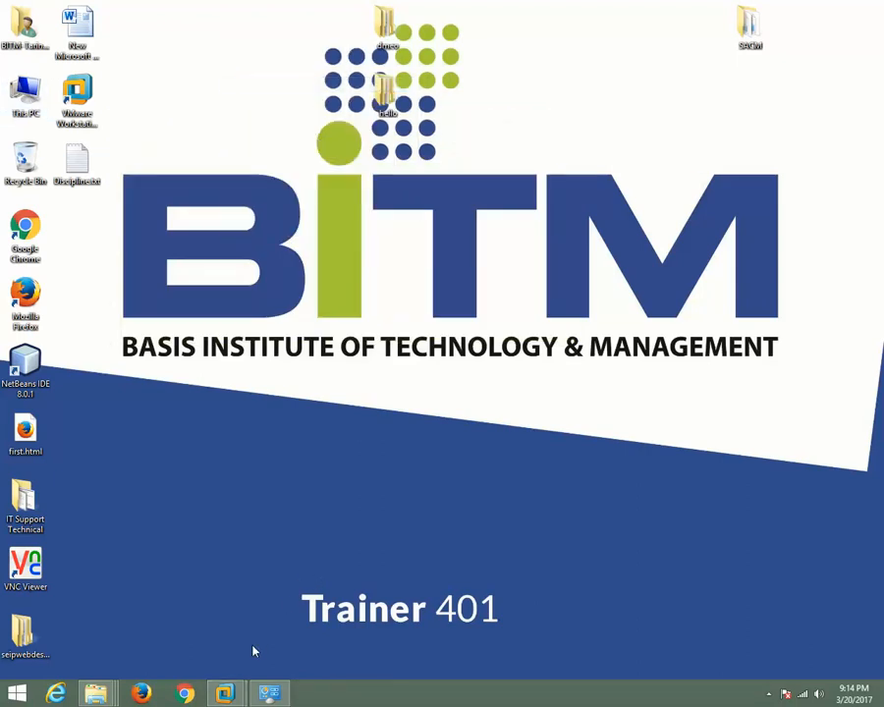
Switch back to VMware Workstation and examine the Manage options available for the Windows 7 Fresh machine without choosing any.
mouse_move(226, 693)
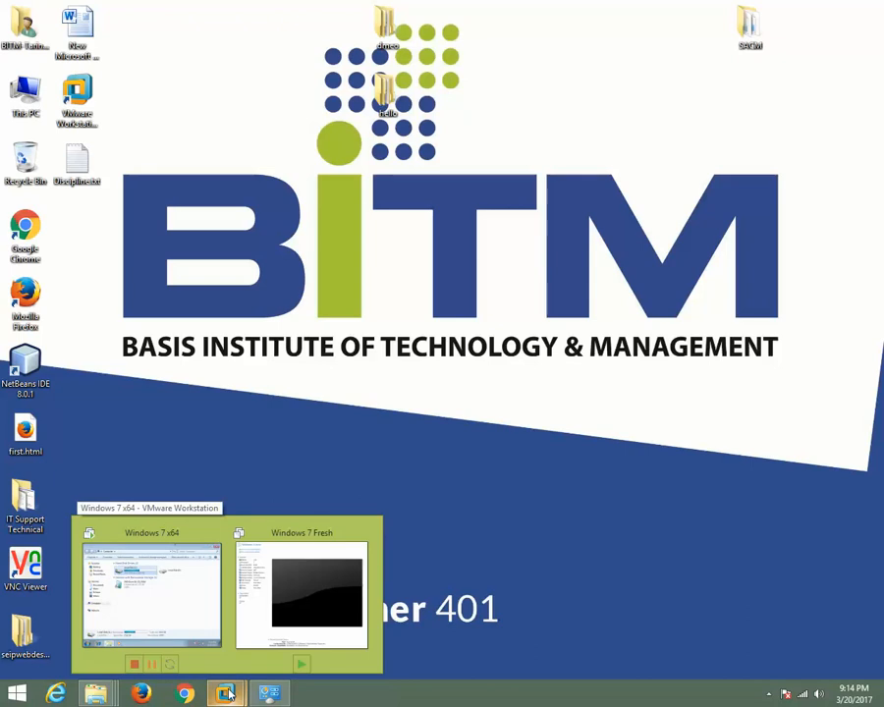
click(292, 602)
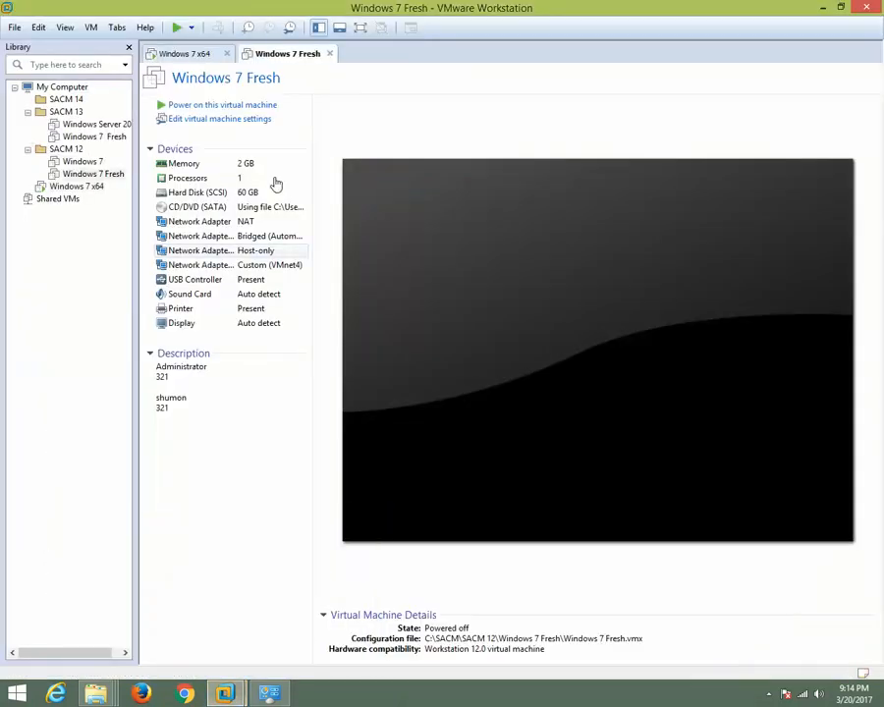
click(191, 53)
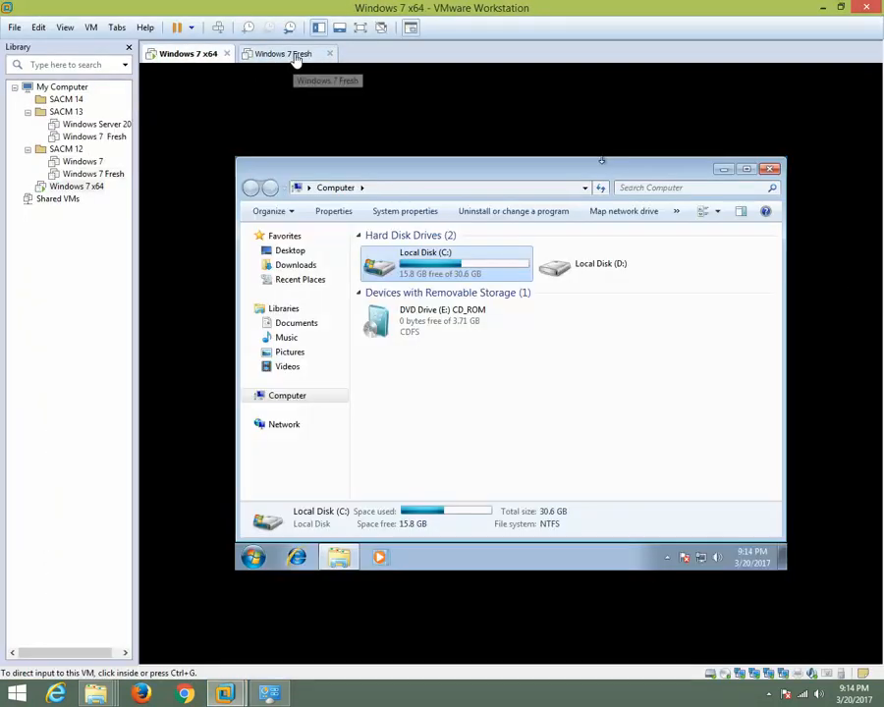
click(293, 56)
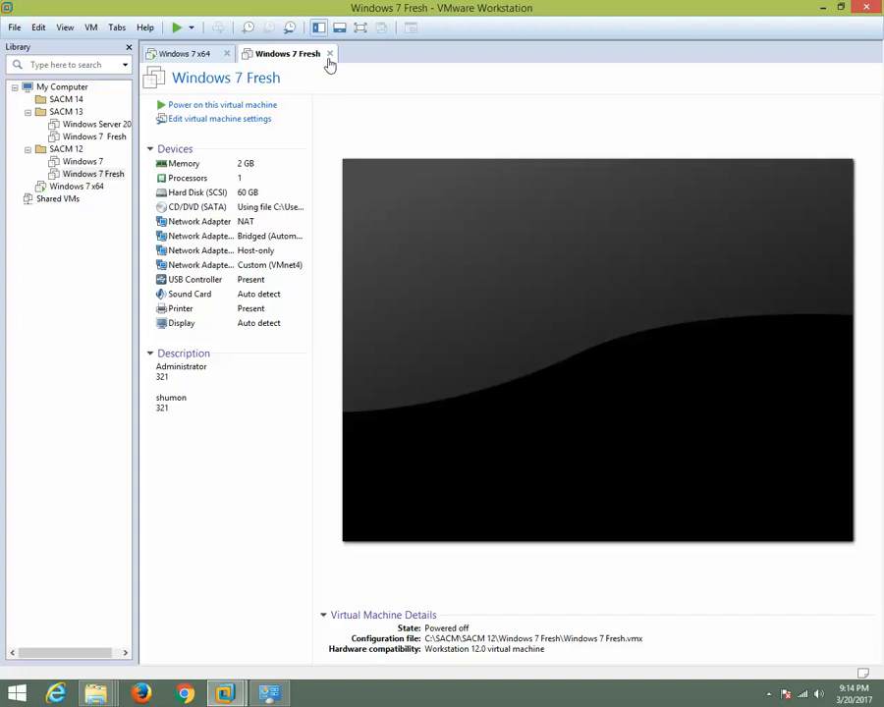
click(63, 28)
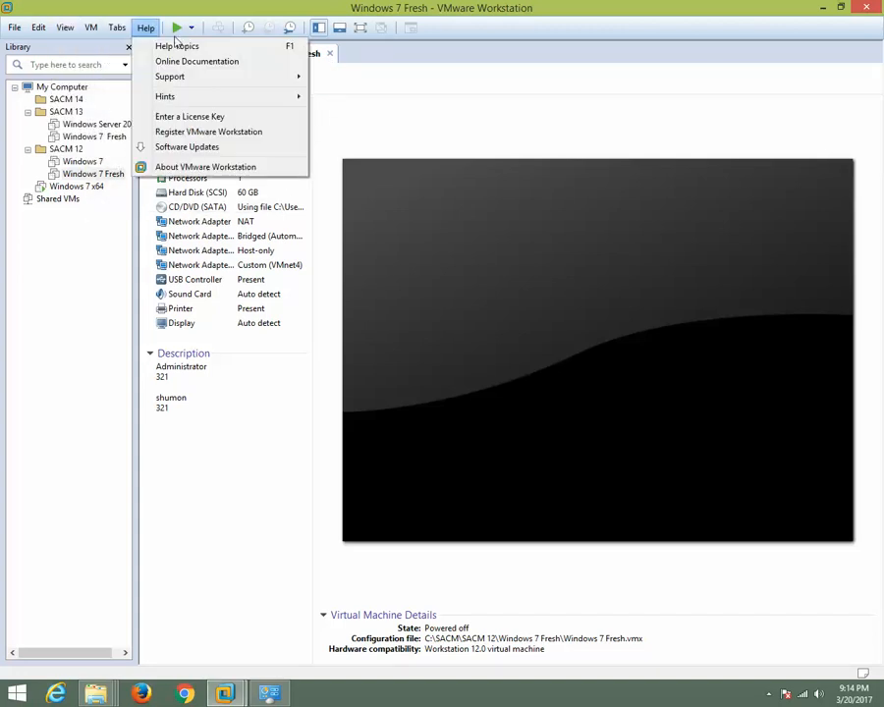
click(304, 64)
right_click(299, 58)
mouse_move(348, 209)
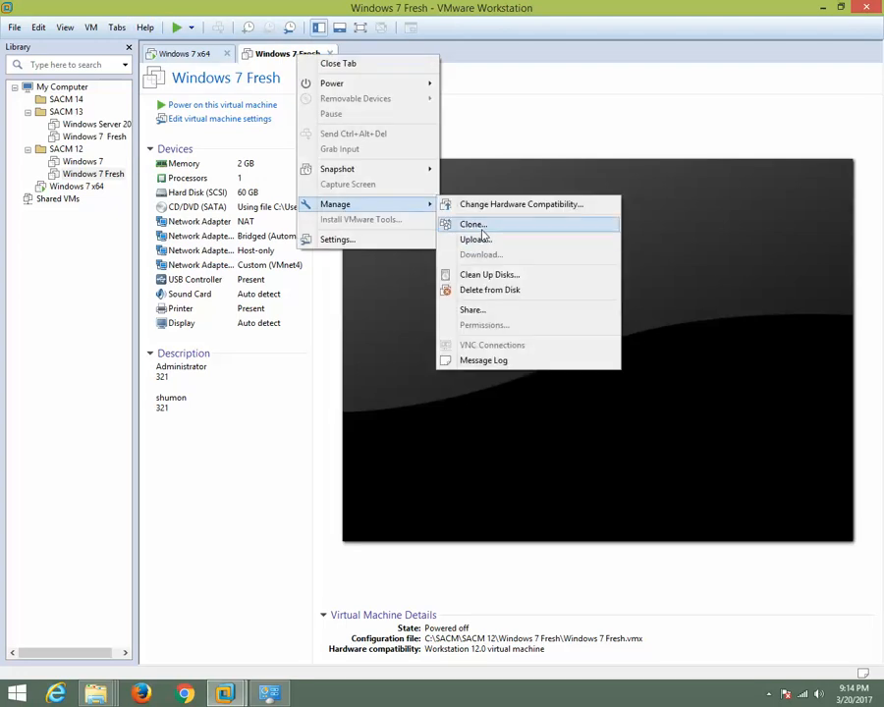
mouse_move(395, 178)
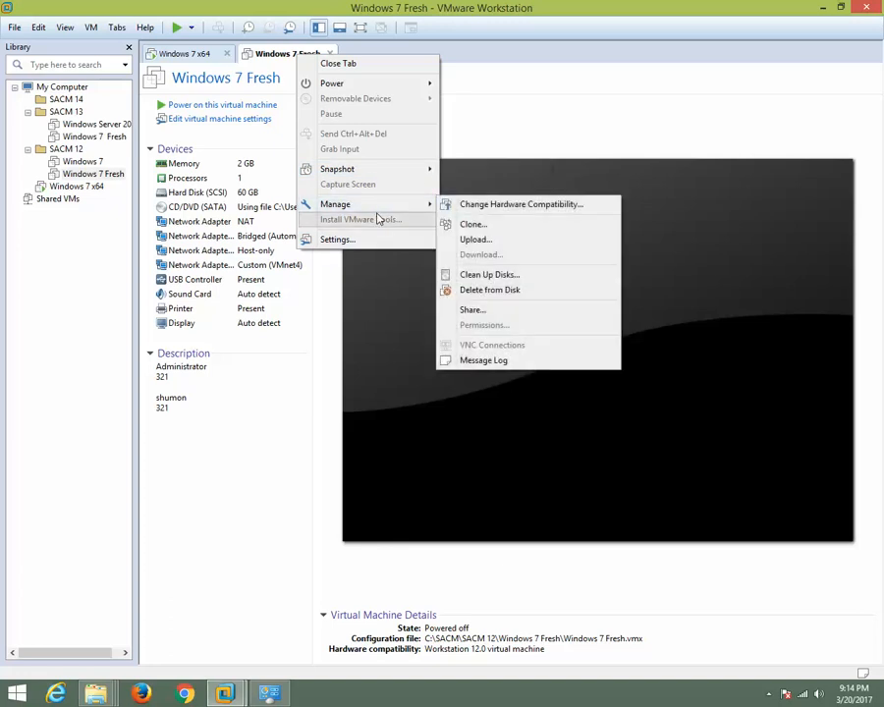
click(206, 420)
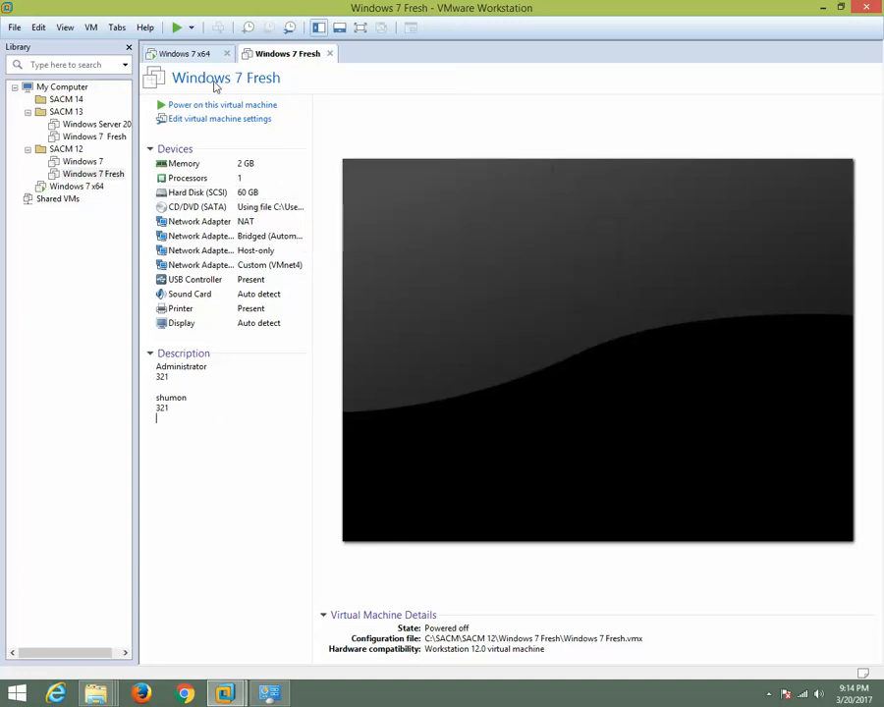
Return to the running Windows 7 x64 machine and close the Computer window inside the guest.
click(197, 59)
click(292, 56)
click(149, 51)
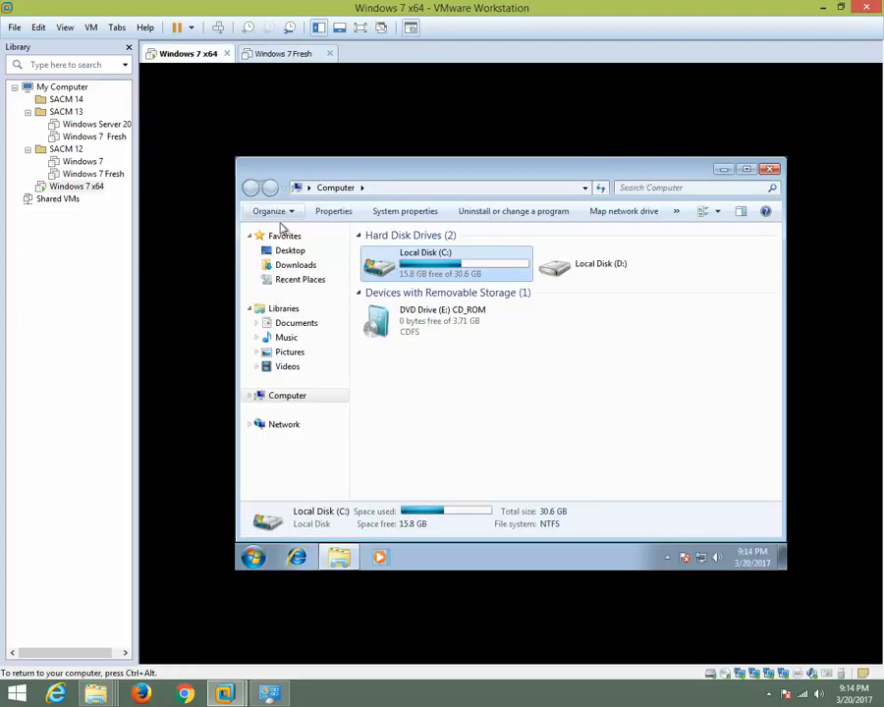
click(770, 169)
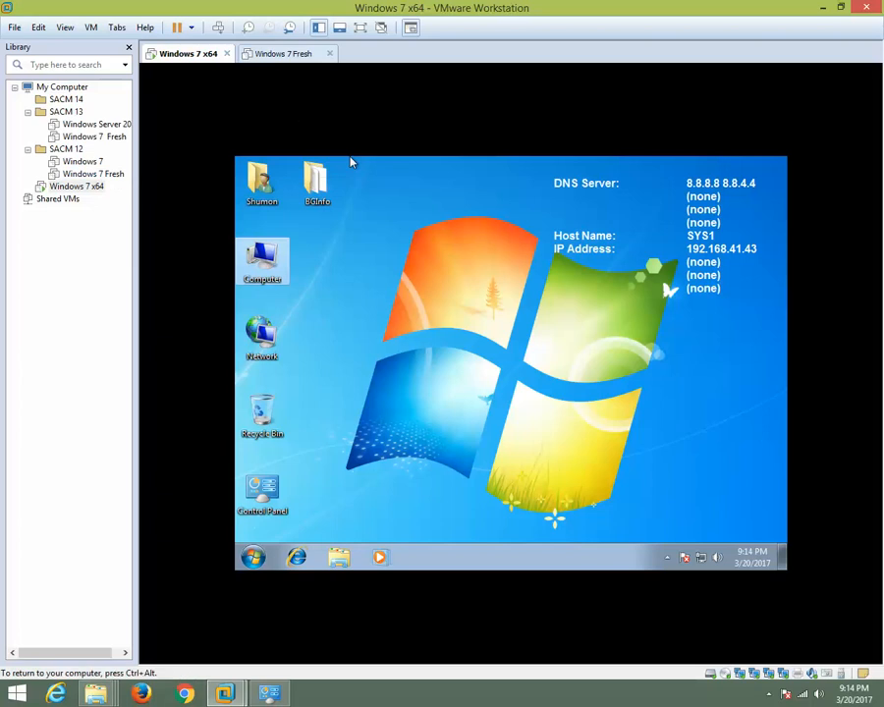
Take a snapshot of the Windows 7 x64 machine named Snapshot 1 with the description "Fresh PC", and restore the VMware window to a smaller size.
right_click(196, 59)
mouse_move(266, 87)
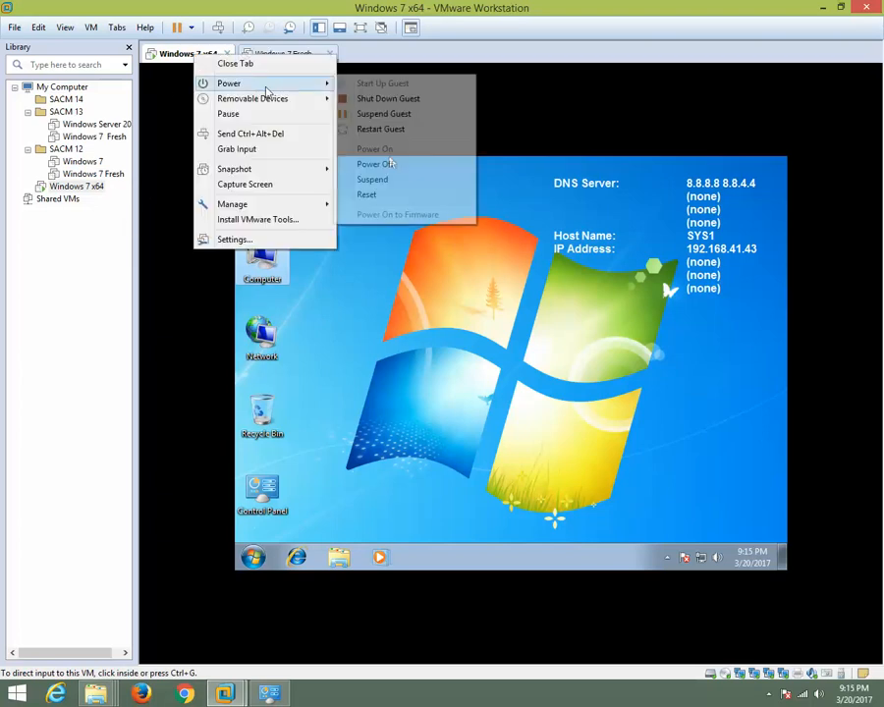
mouse_move(289, 174)
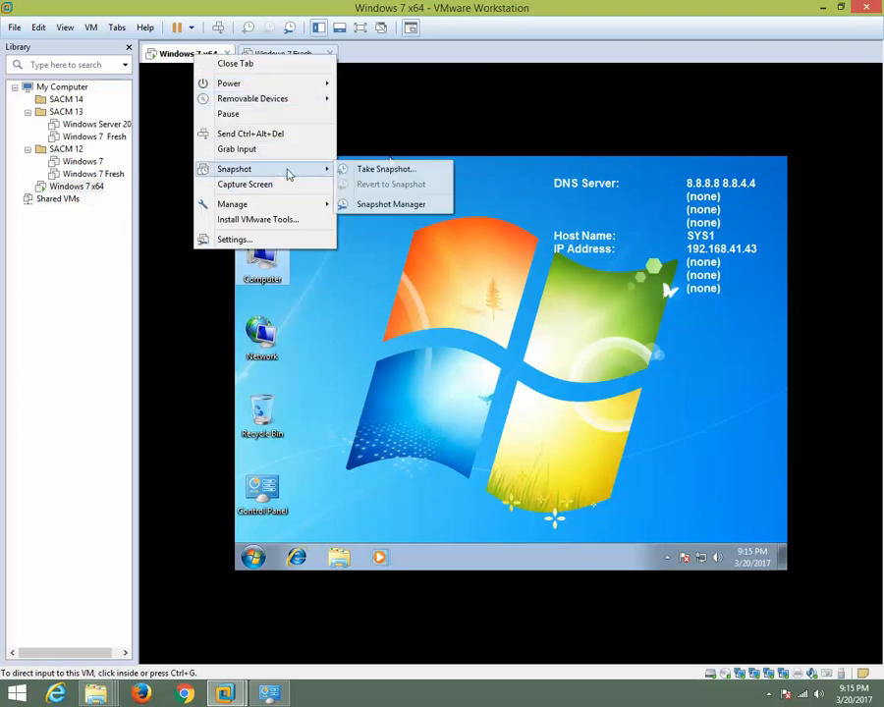
click(388, 169)
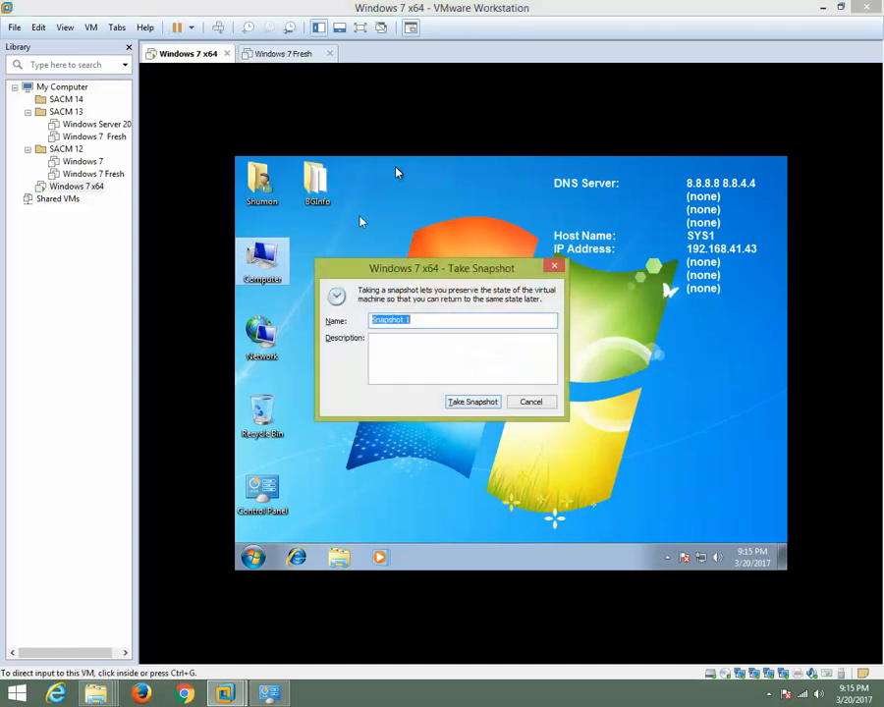
click(406, 362)
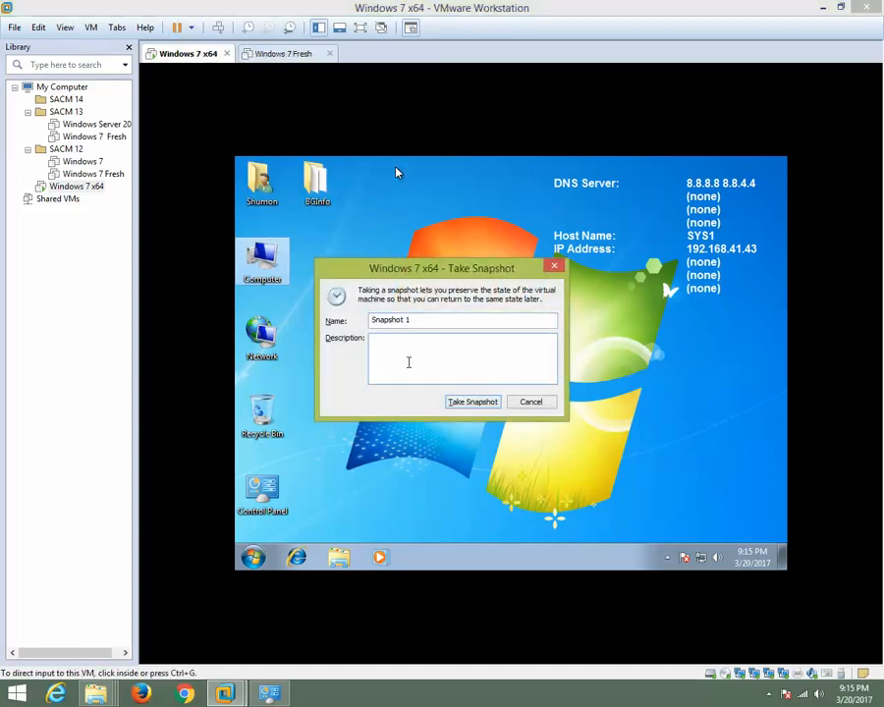
text(Fresh  PC)
click(462, 406)
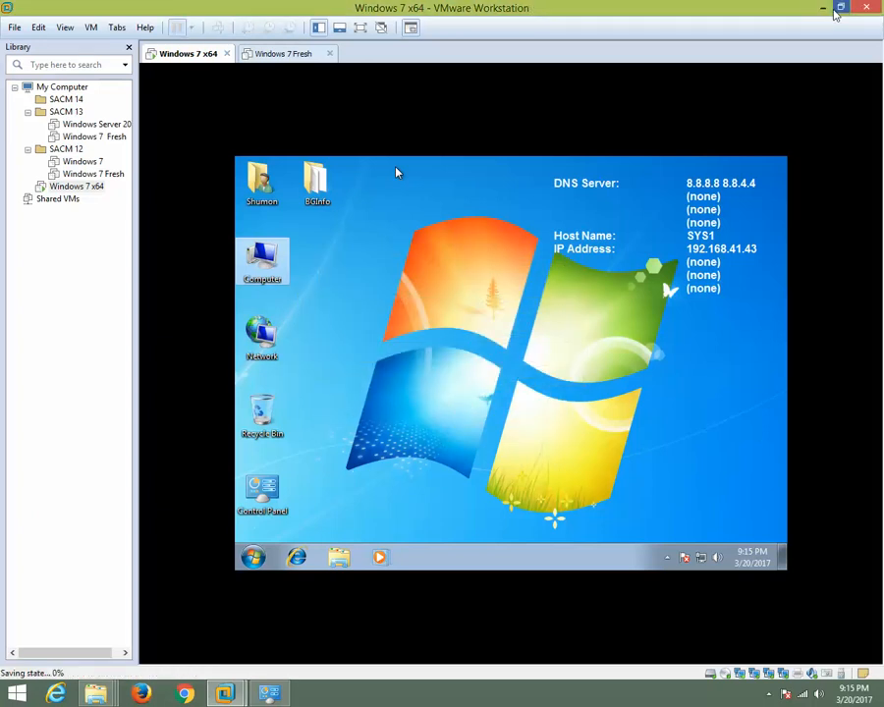
click(842, 7)
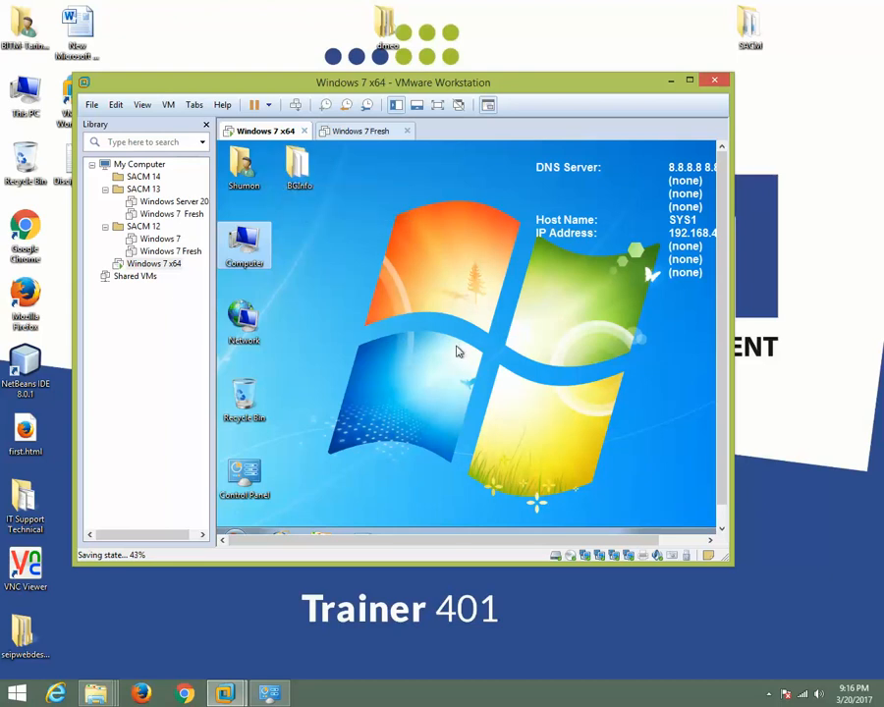
Refresh the desktop inside the Windows 7 x64 guest.
click(309, 188)
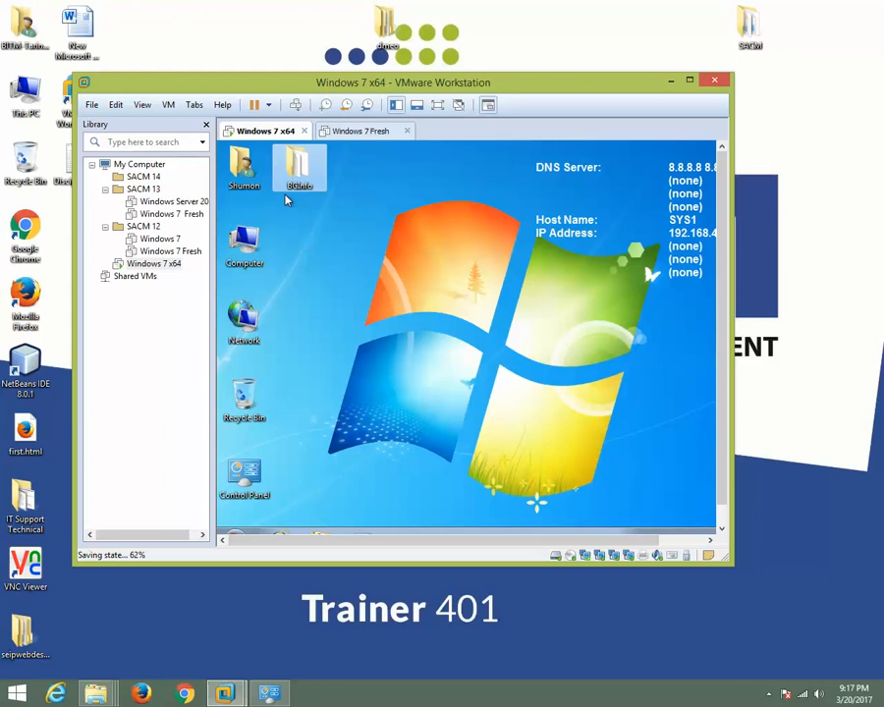
right_click(356, 204)
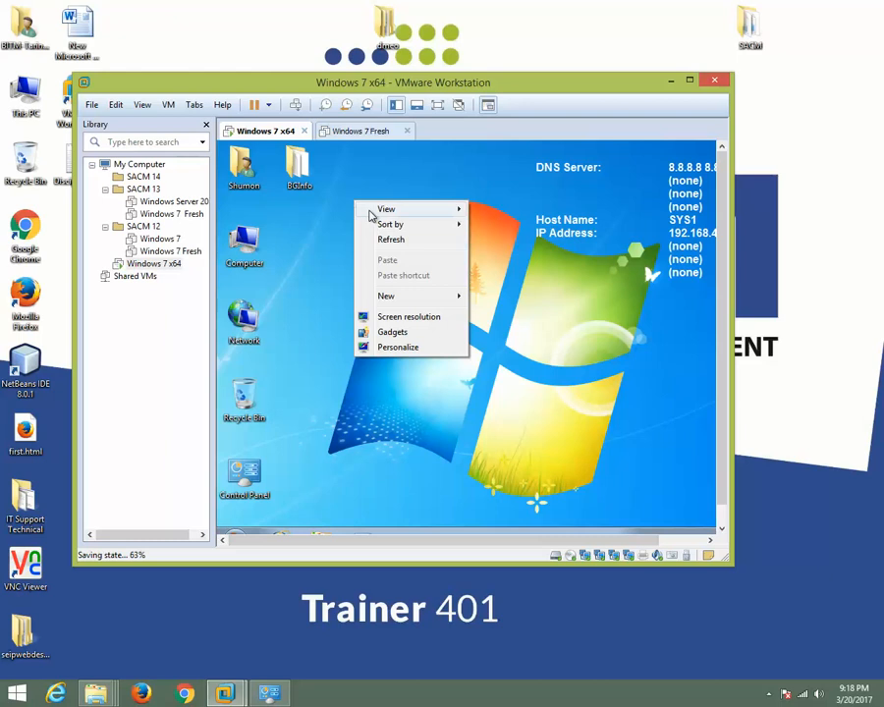
click(392, 241)
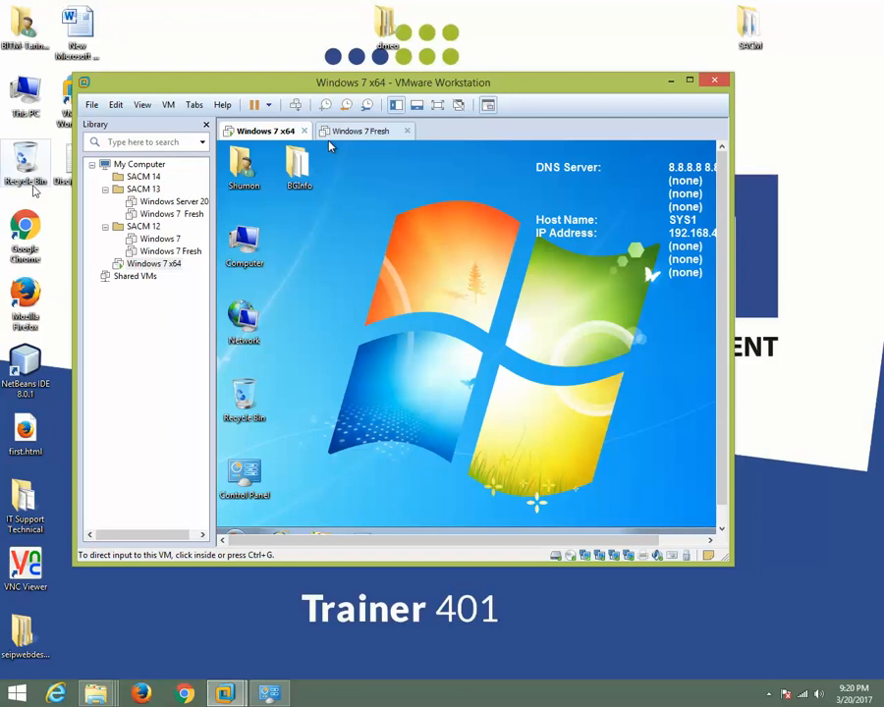
Delete the BGInfo folder from the Windows 7 x64 guest's desktop to the Recycle Bin and refresh the desktop.
click(286, 159)
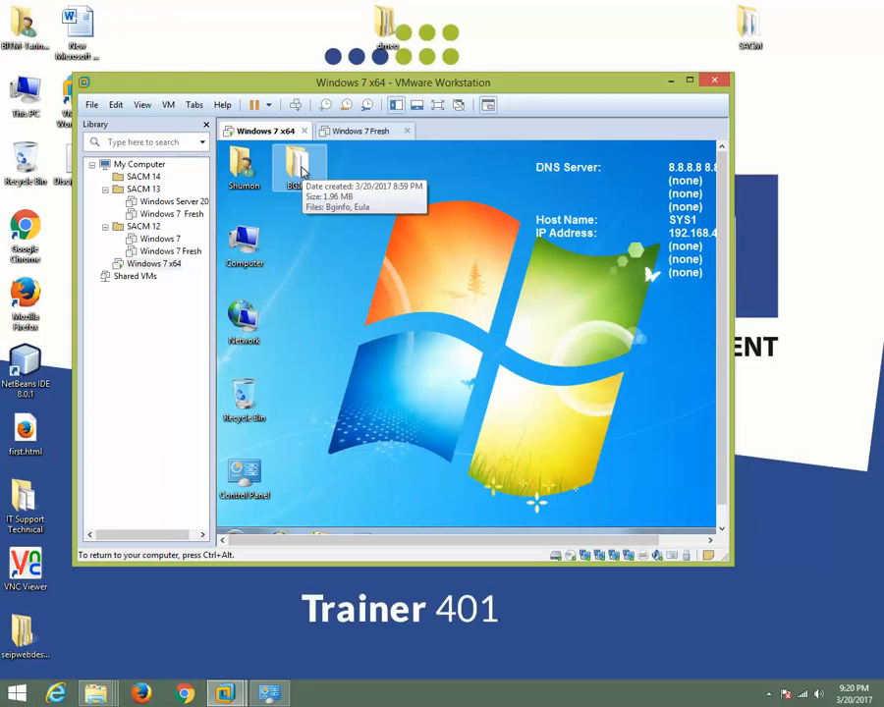
click(299, 169)
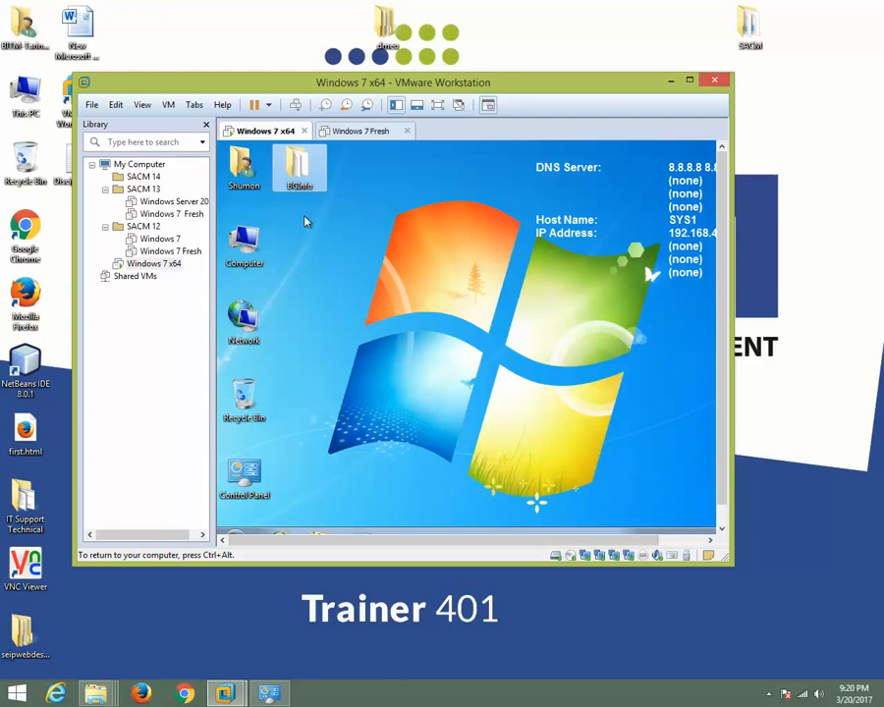
key(Delete)
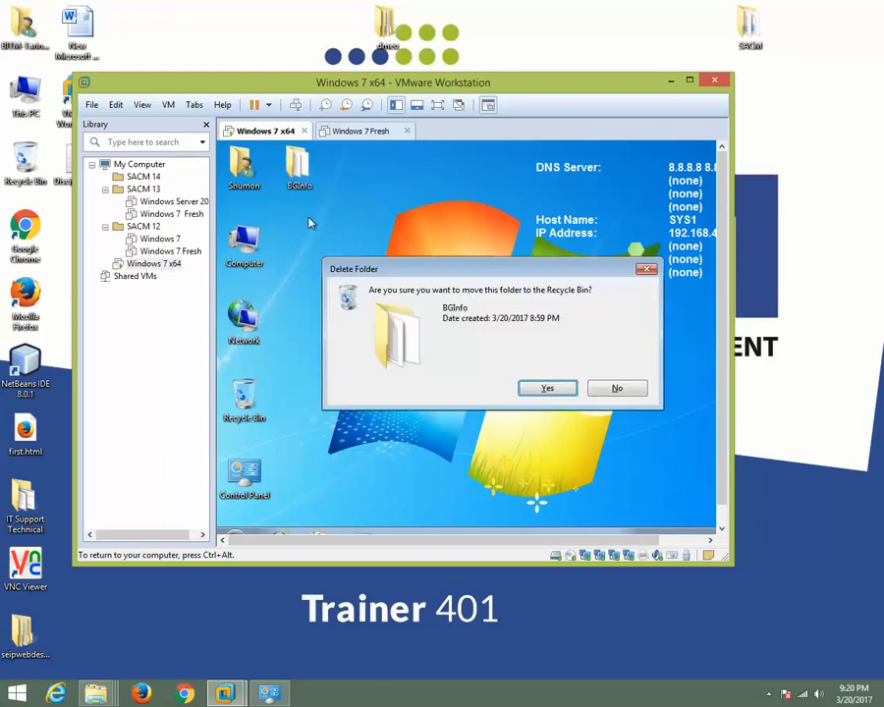
click(547, 388)
right_click(440, 238)
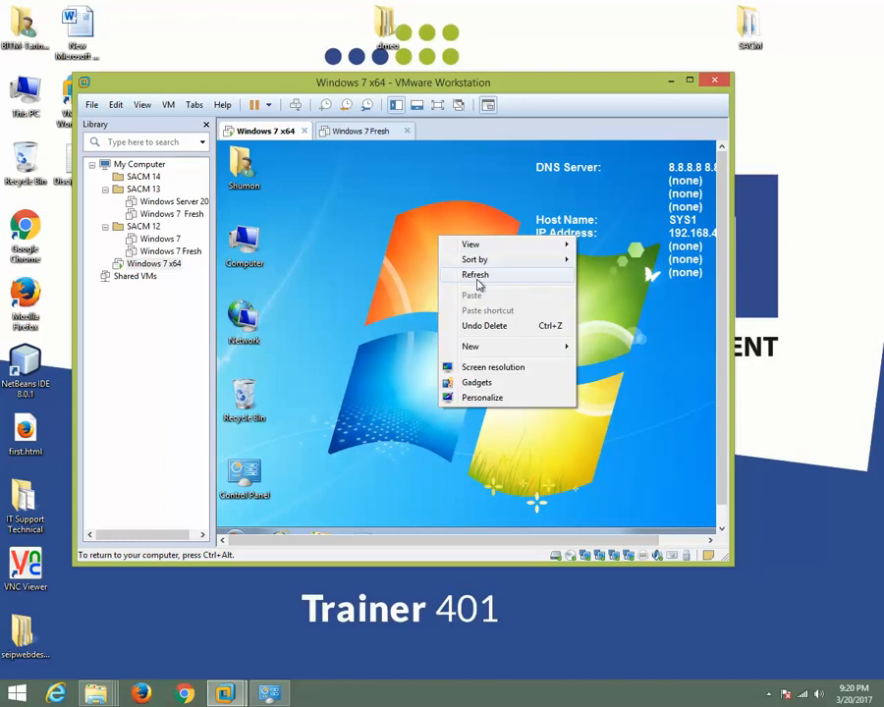
click(476, 276)
Empty the guest's Recycle Bin to permanently delete the BGInfo folder.
right_click(254, 408)
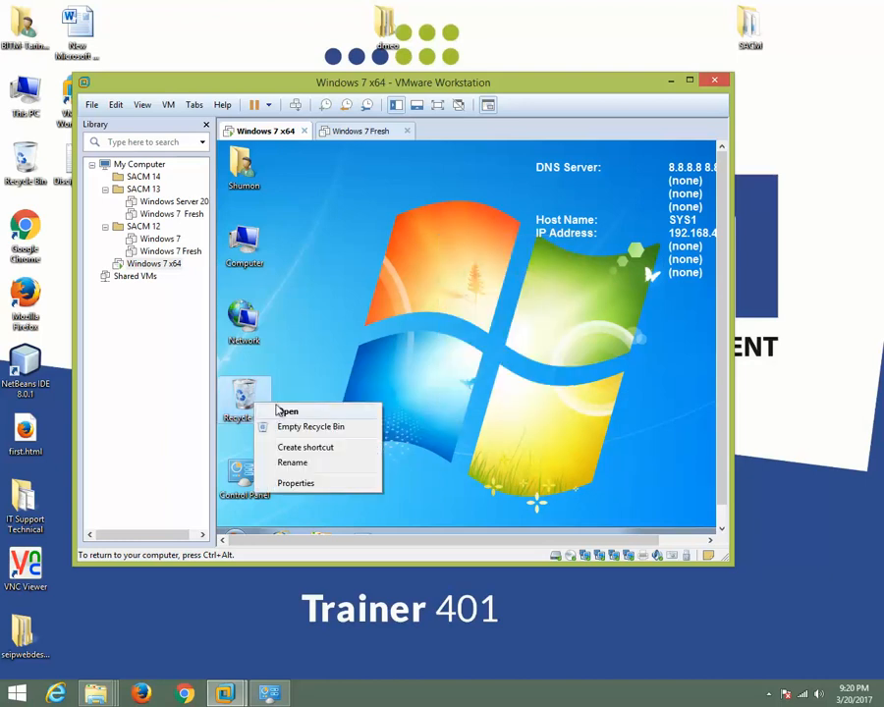
click(283, 425)
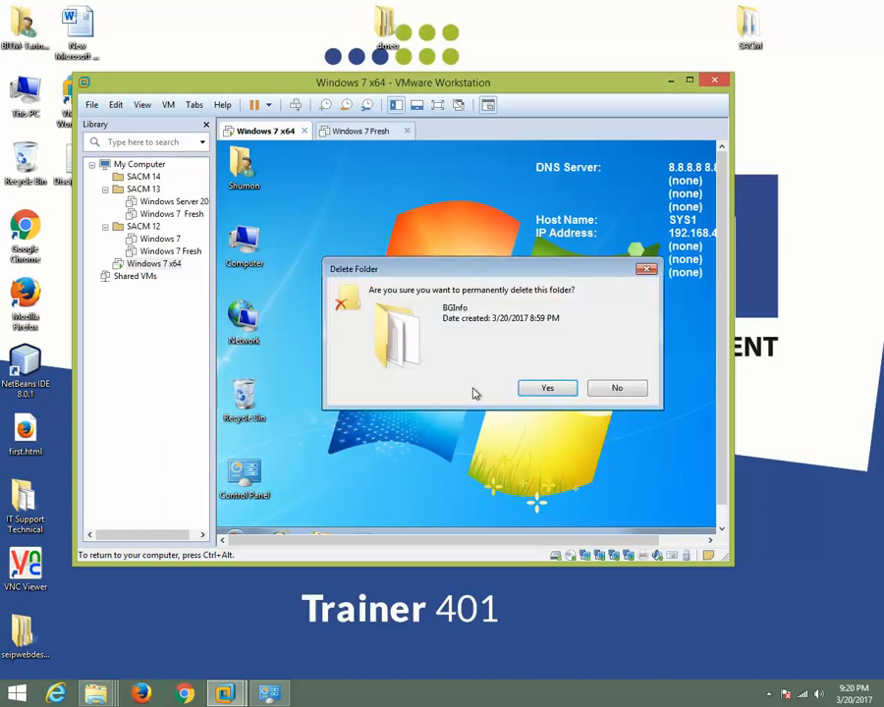
click(535, 388)
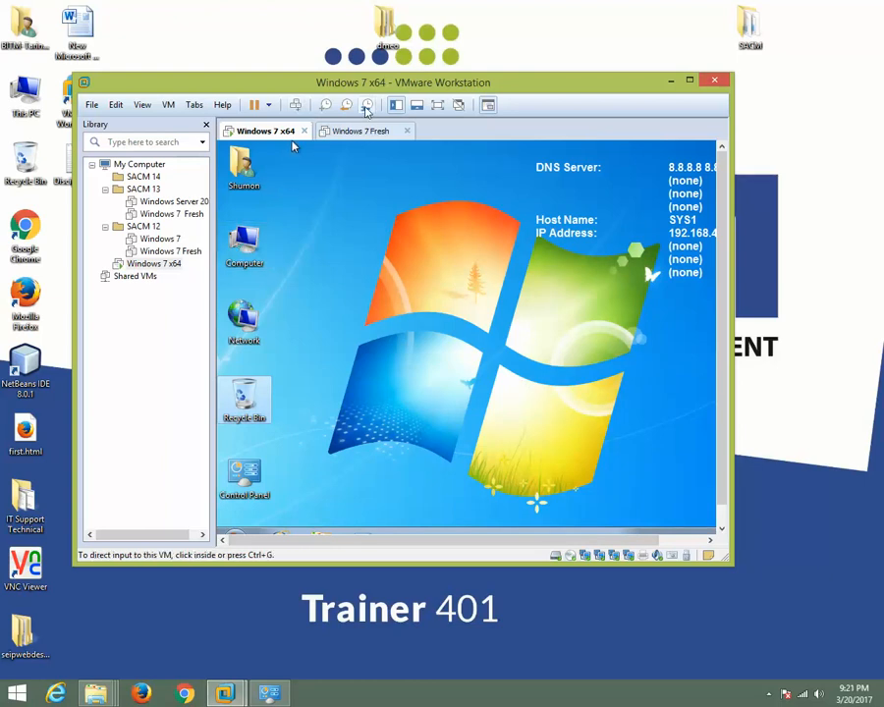
Revert the Windows 7 x64 machine to Snapshot 1 through the Snapshot Manager and dismiss the removable devices hint.
click(367, 105)
click(165, 160)
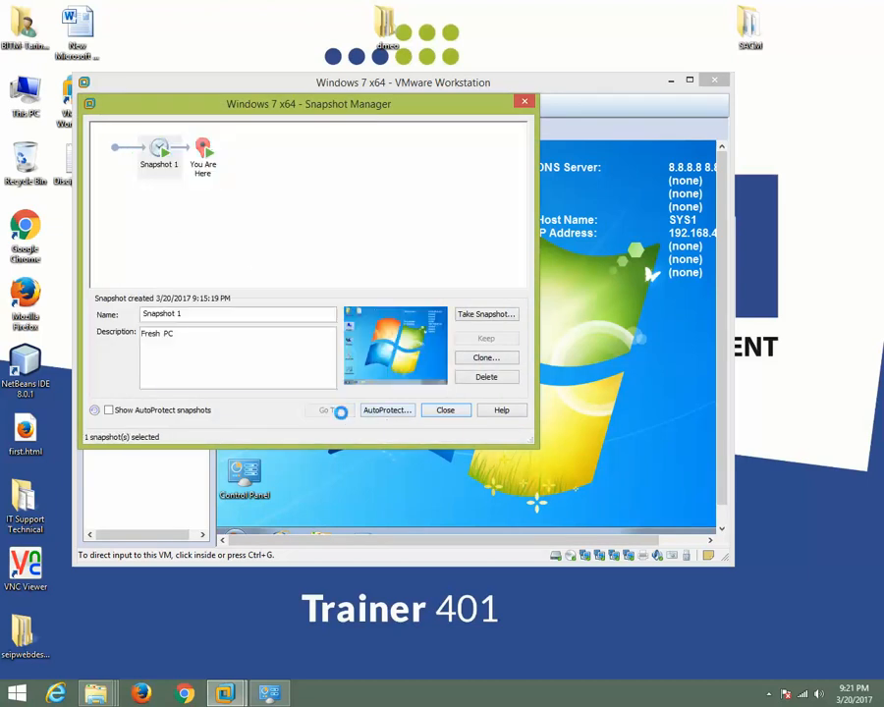
click(344, 416)
click(337, 298)
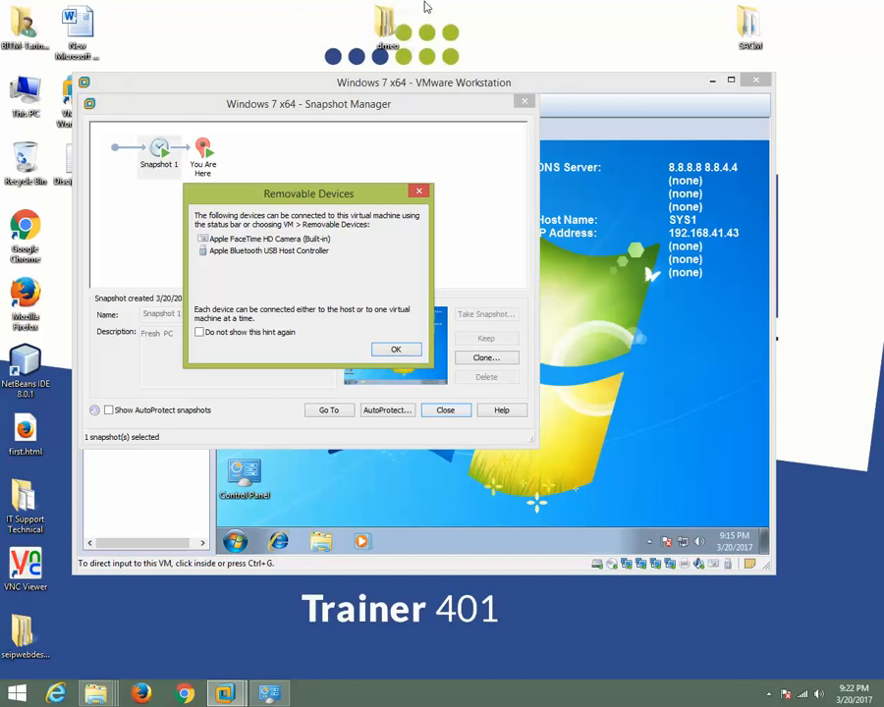
click(412, 352)
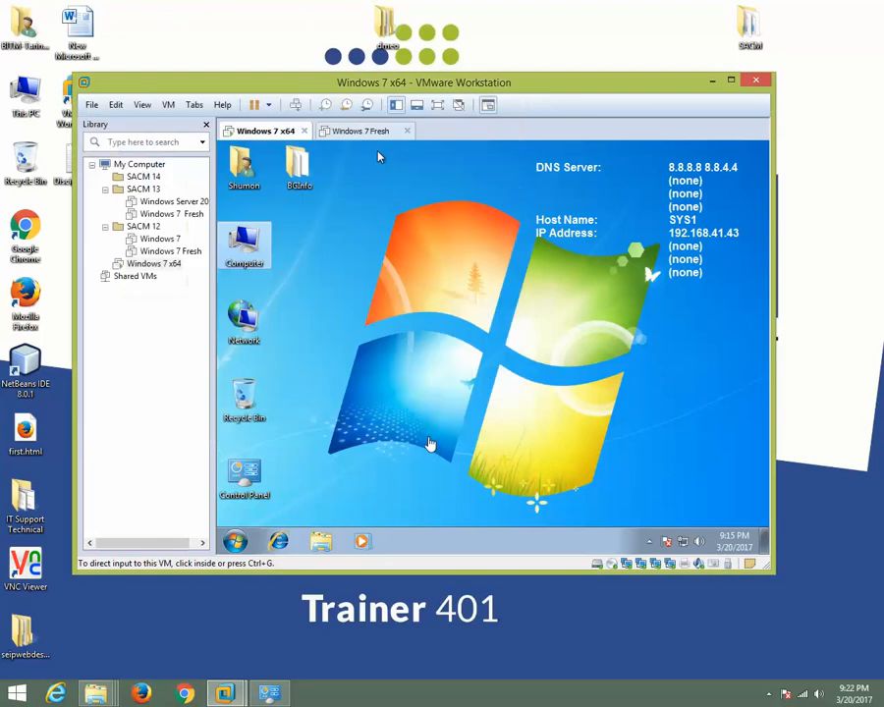
Refresh the restored guest's desktop, release input to the host, and maximize the VMware window.
click(379, 155)
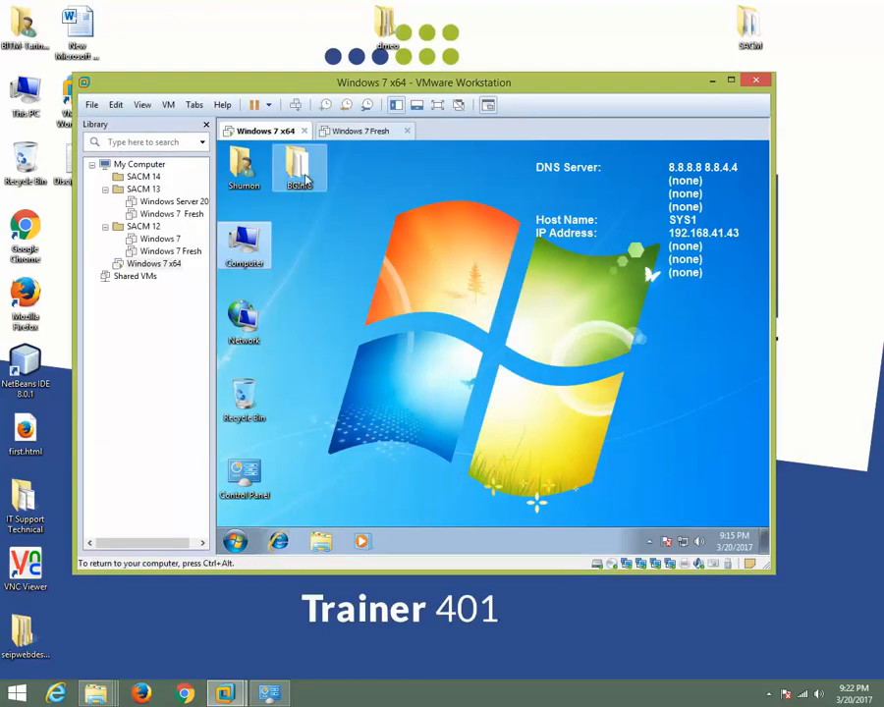
right_click(405, 200)
click(440, 237)
key(ctrl+alt)
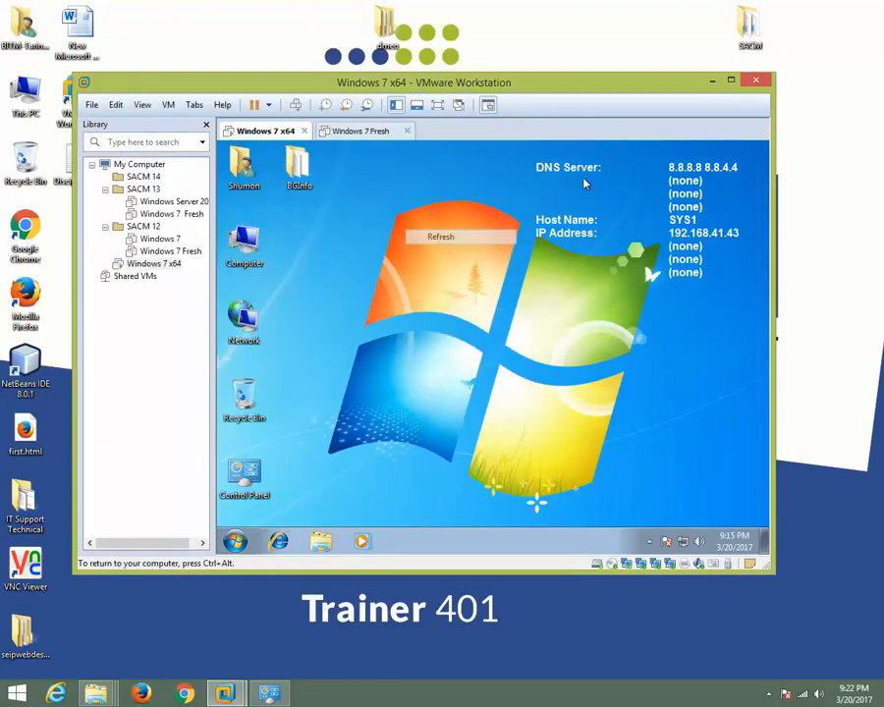
click(733, 81)
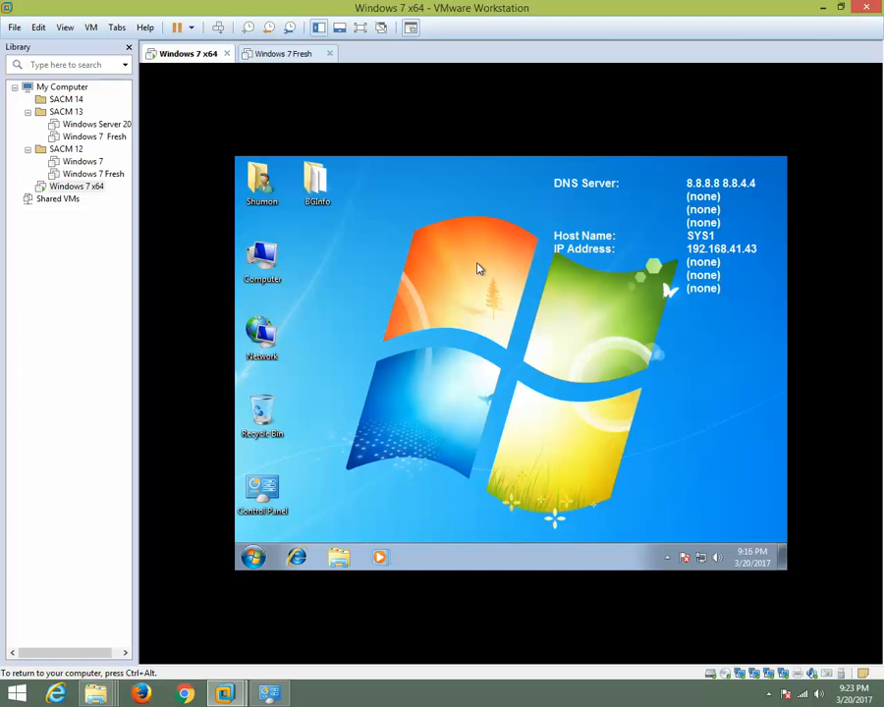
Open the Clone Virtual Machine Wizard for the running Windows 7 x64 machine and close it without cloning.
right_click(194, 59)
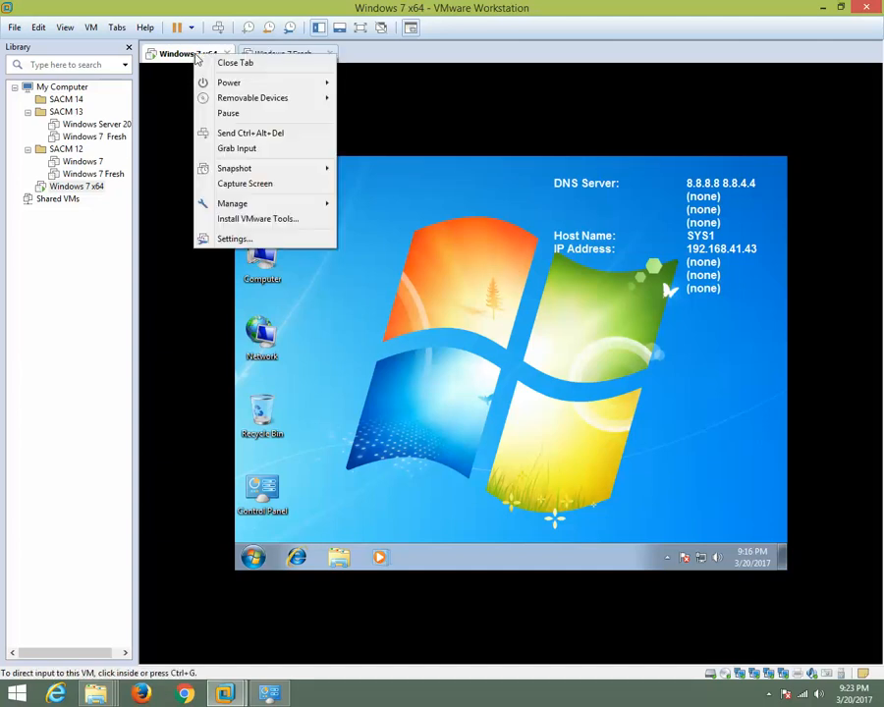
mouse_move(273, 210)
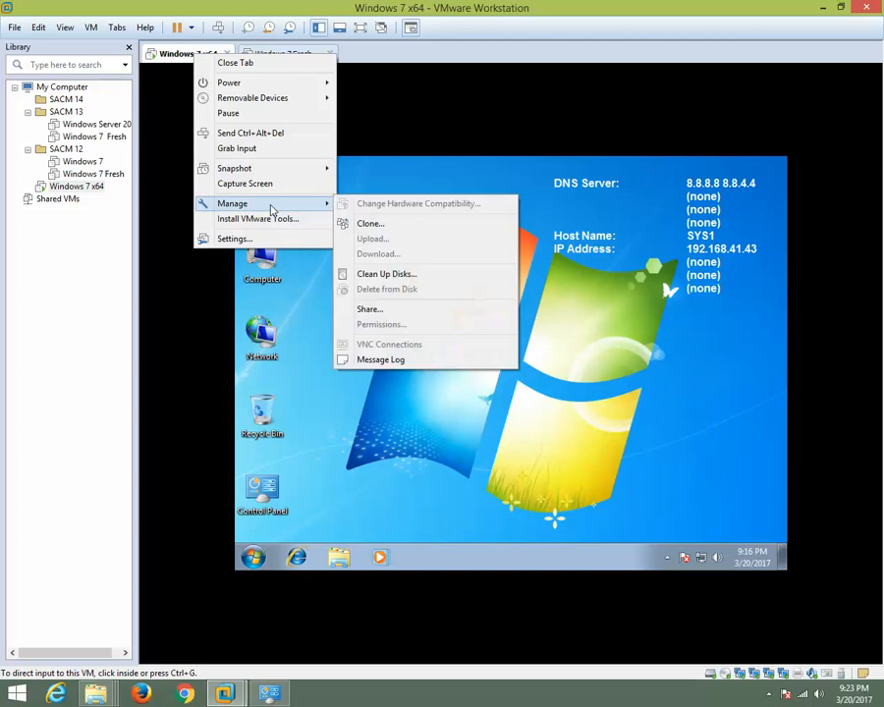
click(370, 224)
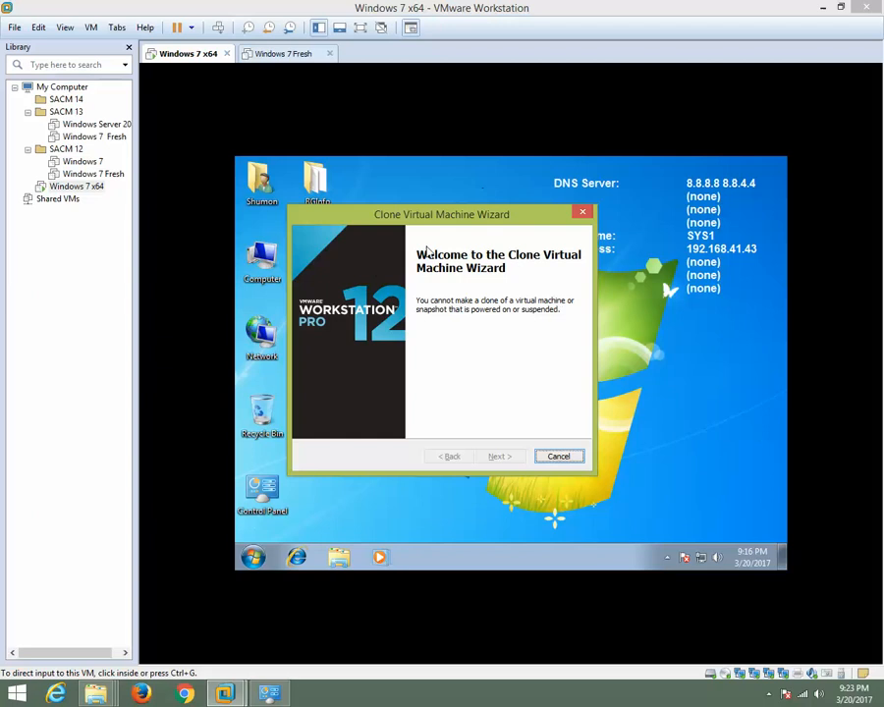
click(585, 214)
Refresh the Windows 7 x64 guest's desktop twice.
right_click(414, 183)
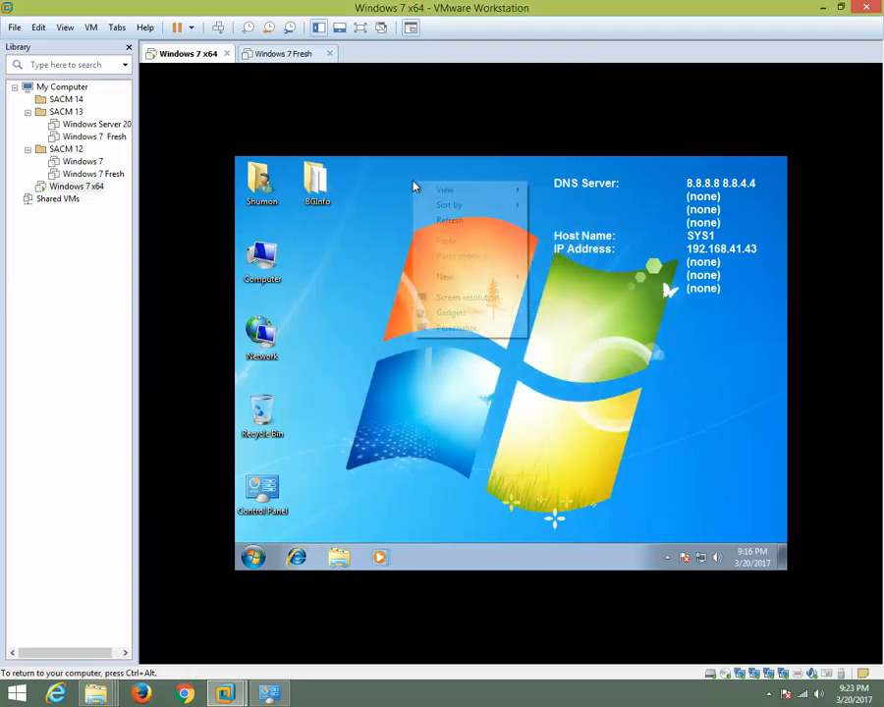
click(447, 222)
right_click(414, 184)
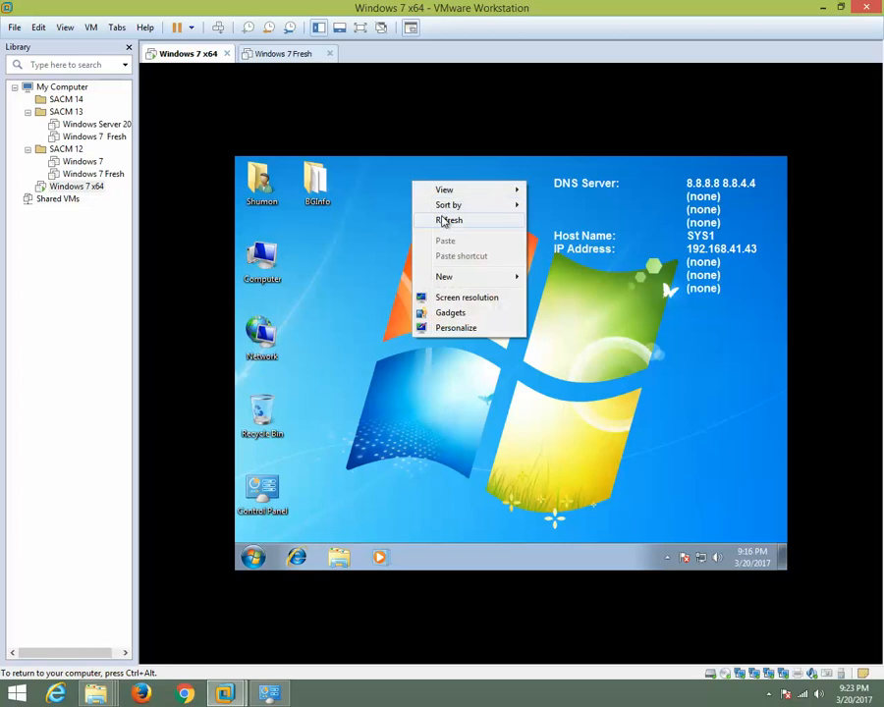
click(444, 220)
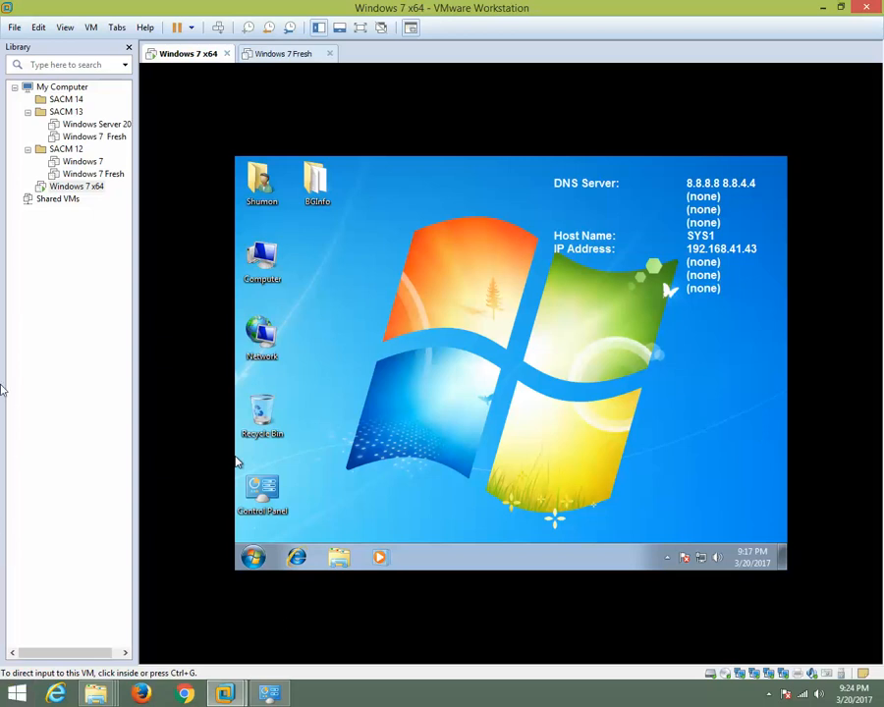
View the Windows 7 Fresh machine's summary alongside the Windows 7 x64 machine, ending on Windows 7 x64.
click(283, 67)
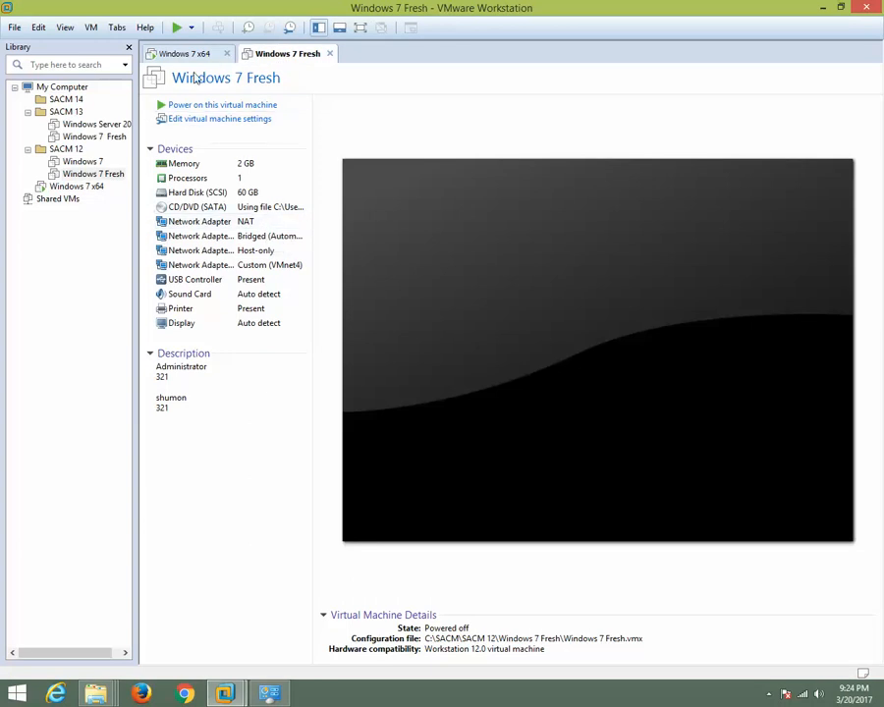
click(195, 53)
click(281, 60)
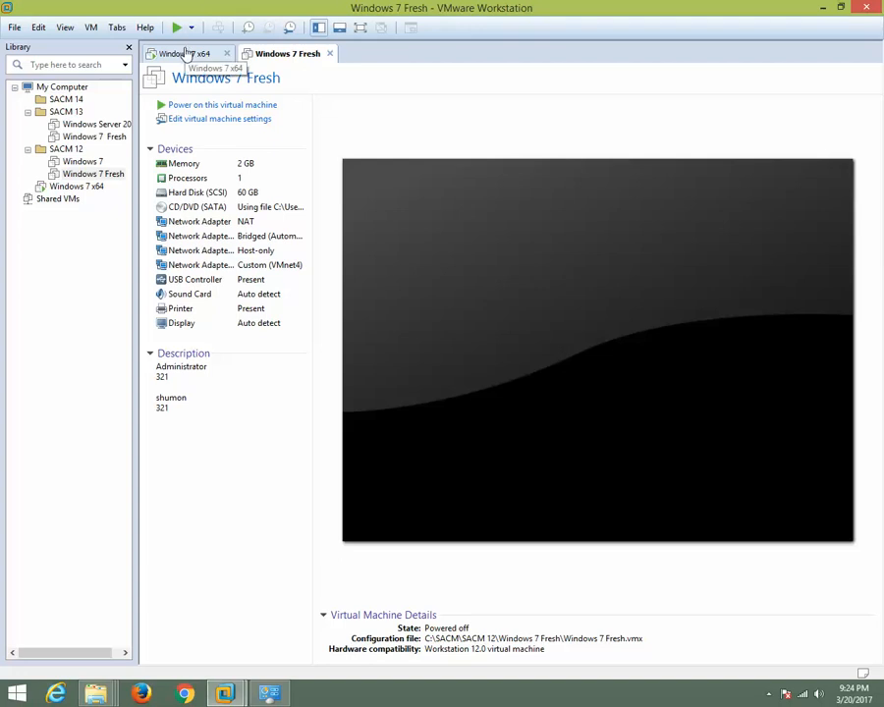
click(185, 53)
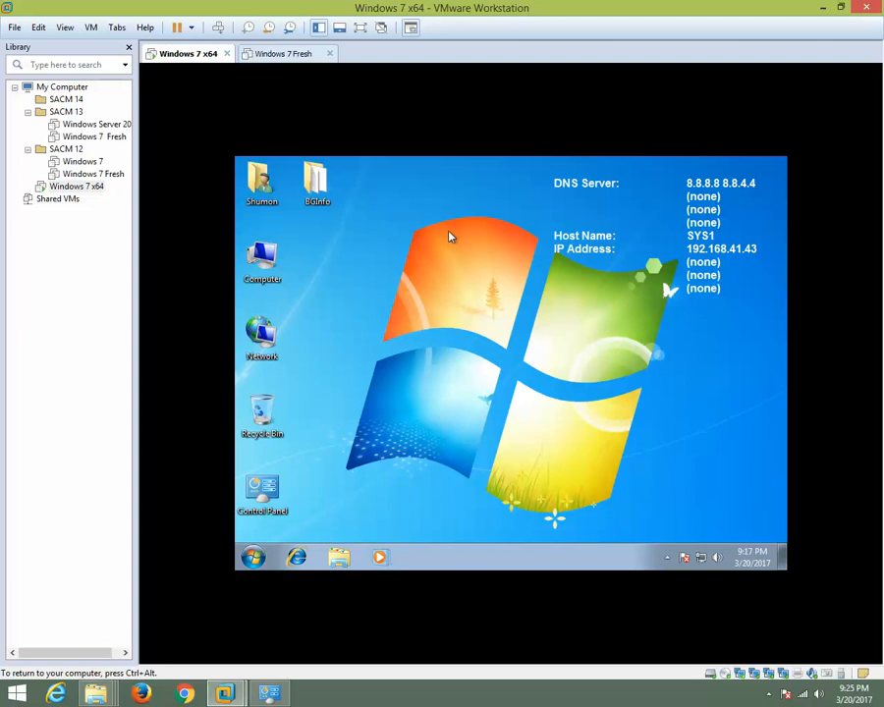
Release input from the guest, return to the host desktop, and show the hidden notification area icons.
key(ctrl+alt)
click(530, 205)
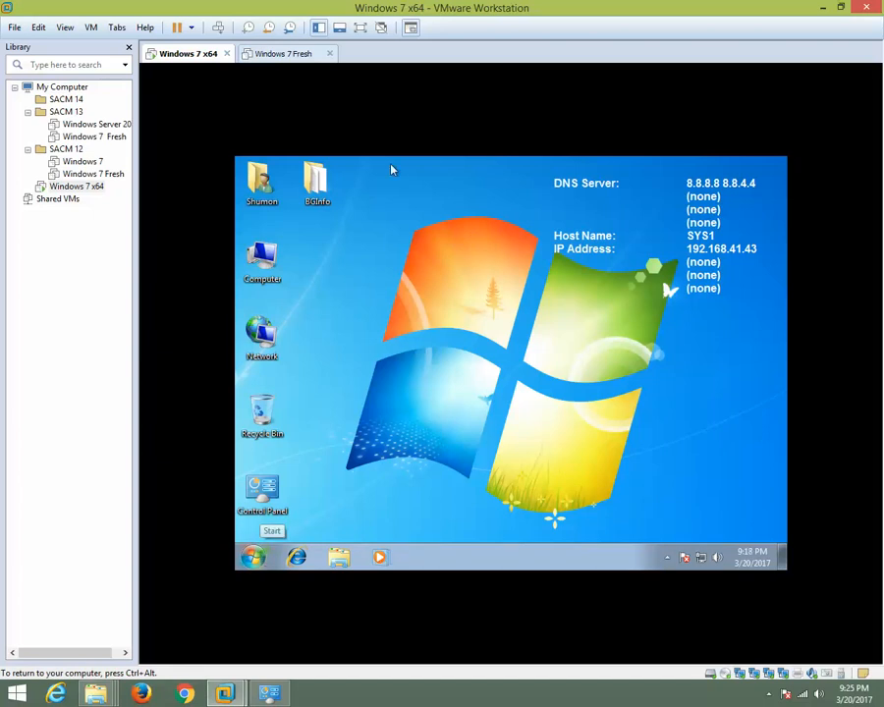
key(ctrl+alt)
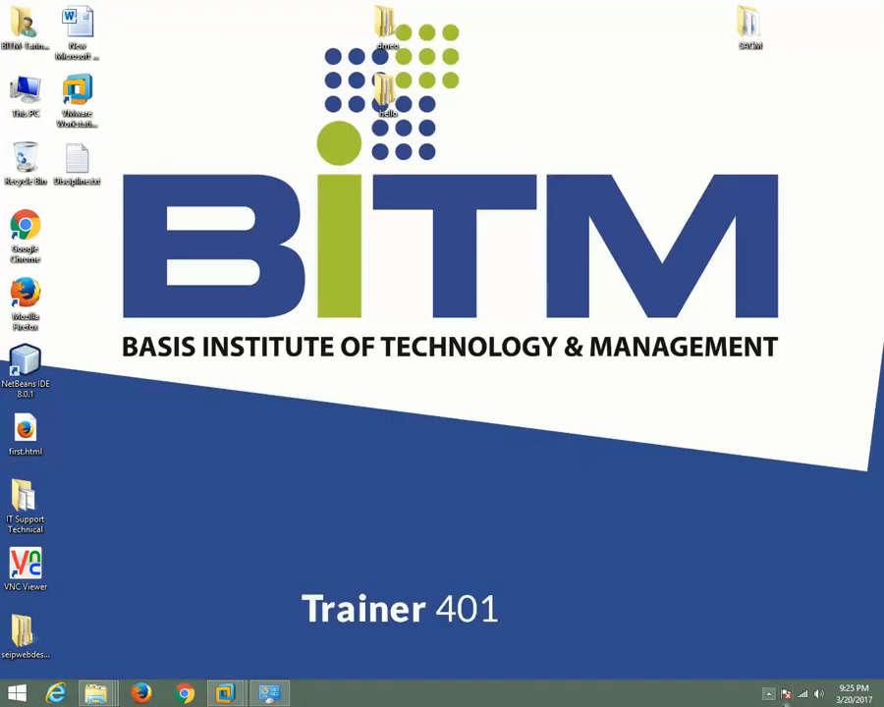
click(768, 695)
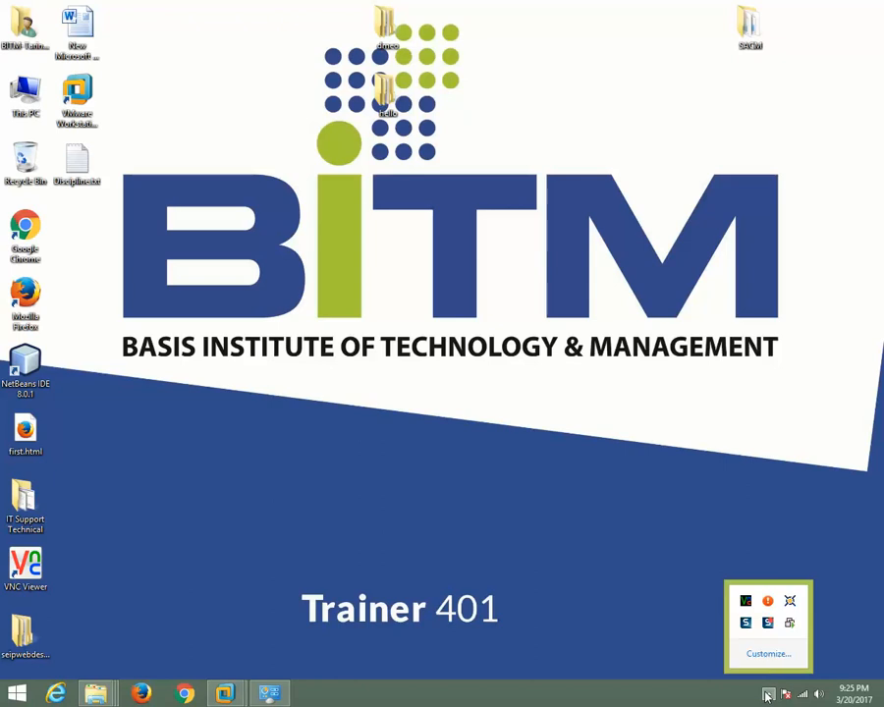